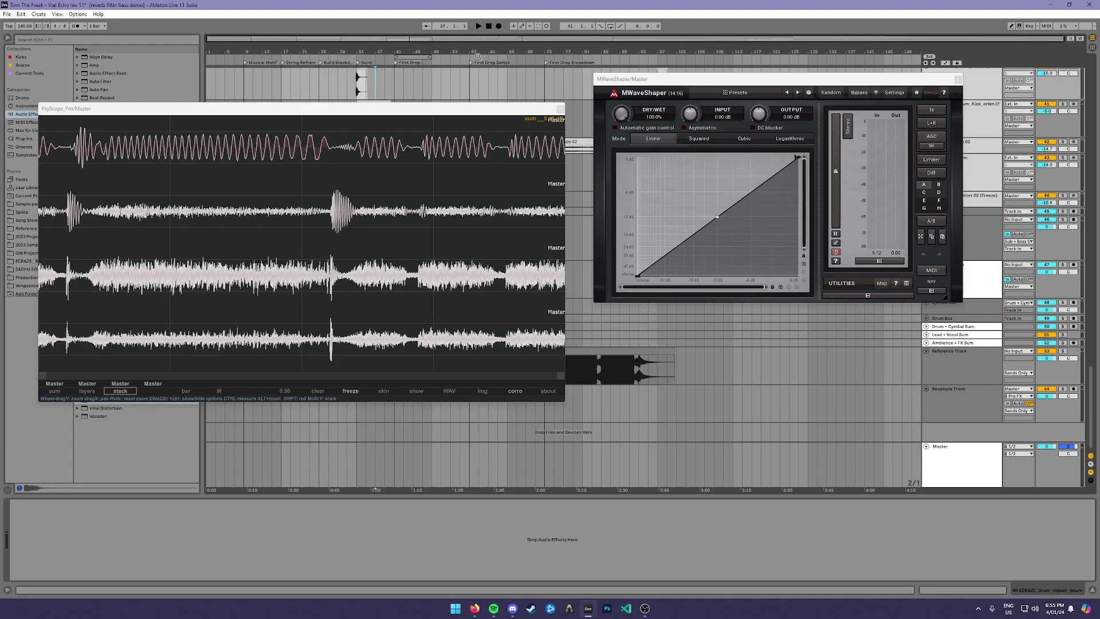
{"action": "left_click_drag", "start_coordinate": [381, 108], "coordinate": [401, 74]}
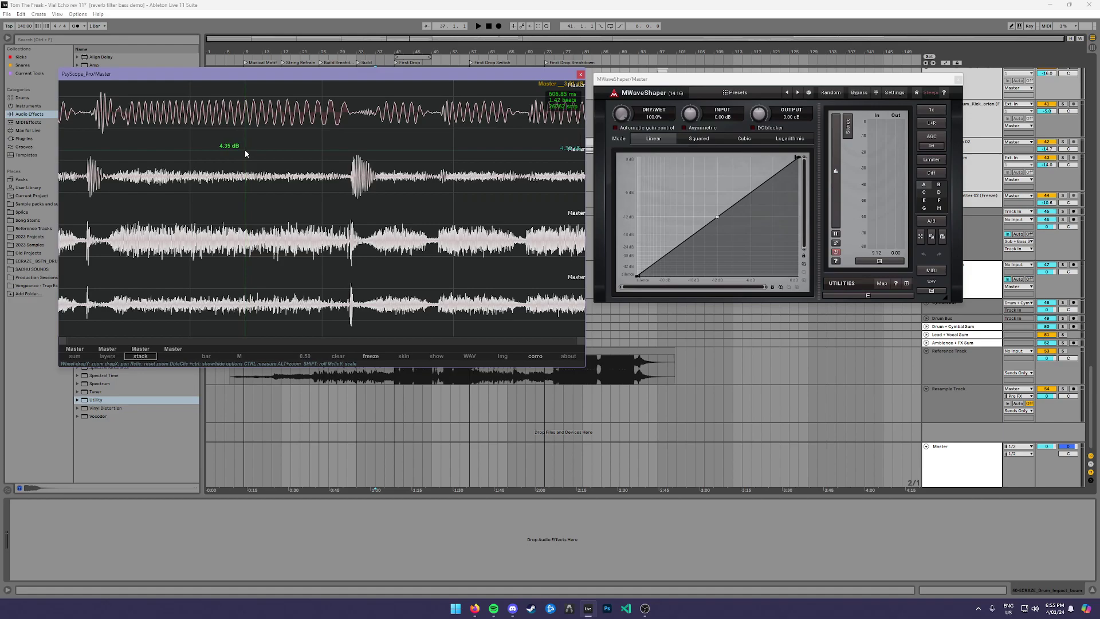
{"action": "left_click", "coordinate": [942, 465]}
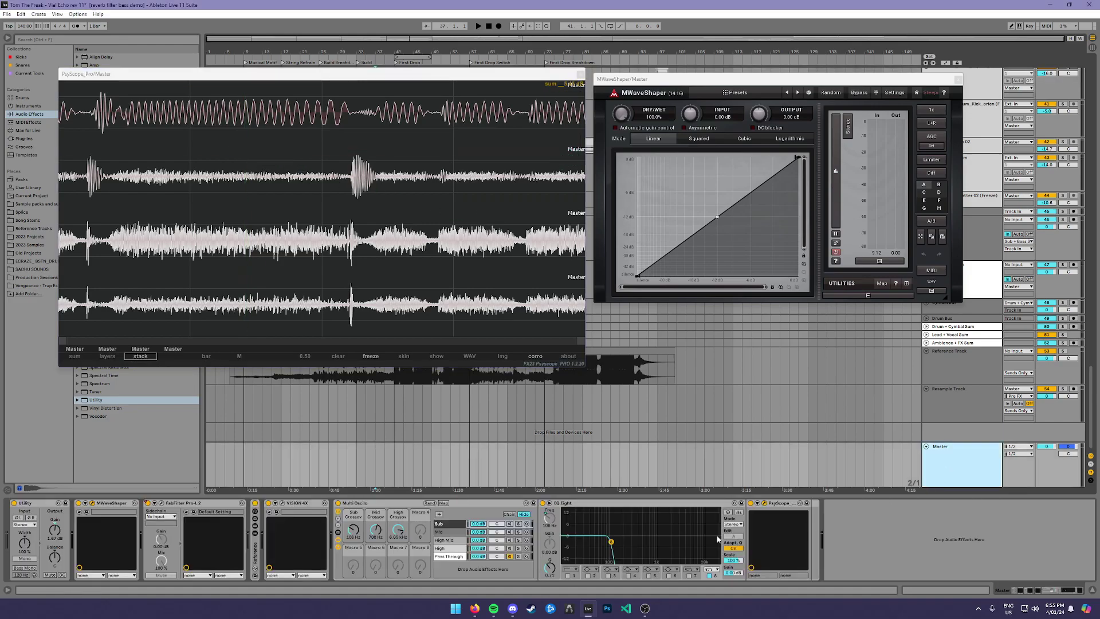
{"action": "left_click", "coordinate": [453, 540]}
{"action": "left_click", "coordinate": [452, 548]}
{"action": "left_click", "coordinate": [453, 531]}
{"action": "left_click", "coordinate": [455, 524]}
{"action": "left_click", "coordinate": [450, 540]}
{"action": "left_click", "coordinate": [854, 560]}
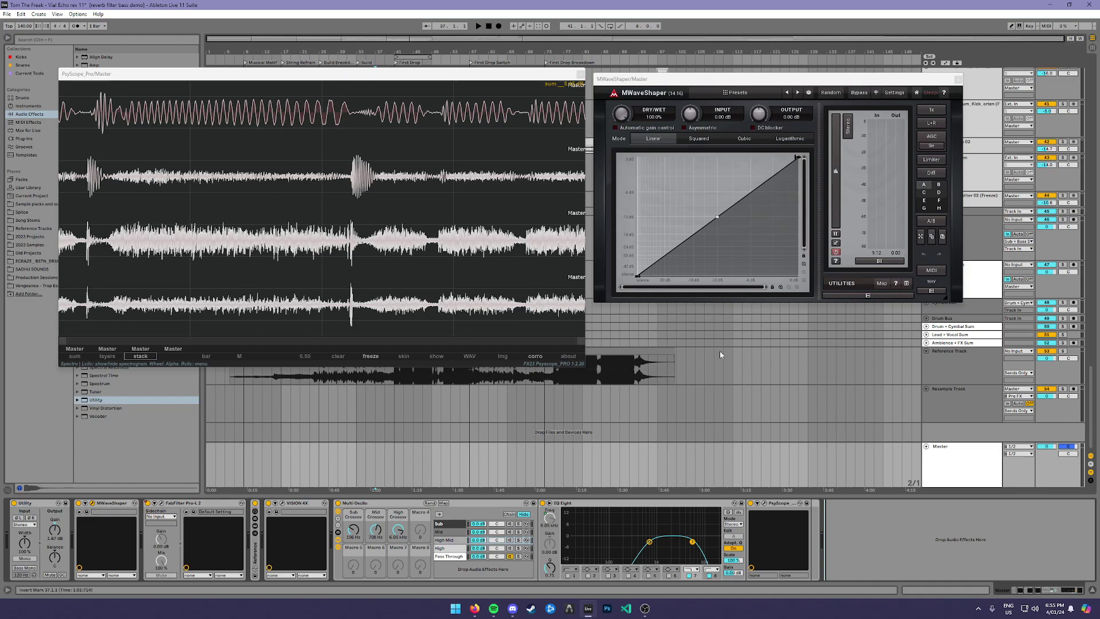
- Reposition the MWaveShaper and PsyScope windows to uncover the reference track, and select bars 41 to 49 of its clip
{"action": "left_click_drag", "start_coordinate": [687, 81], "coordinate": [691, 93]}
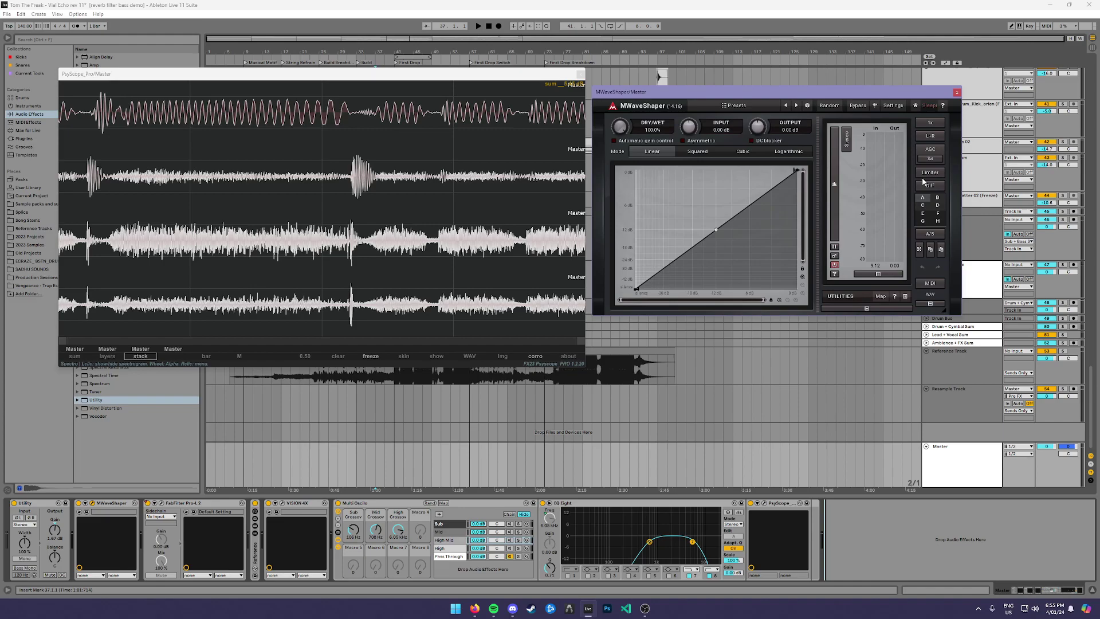
{"action": "left_click", "coordinate": [667, 469]}
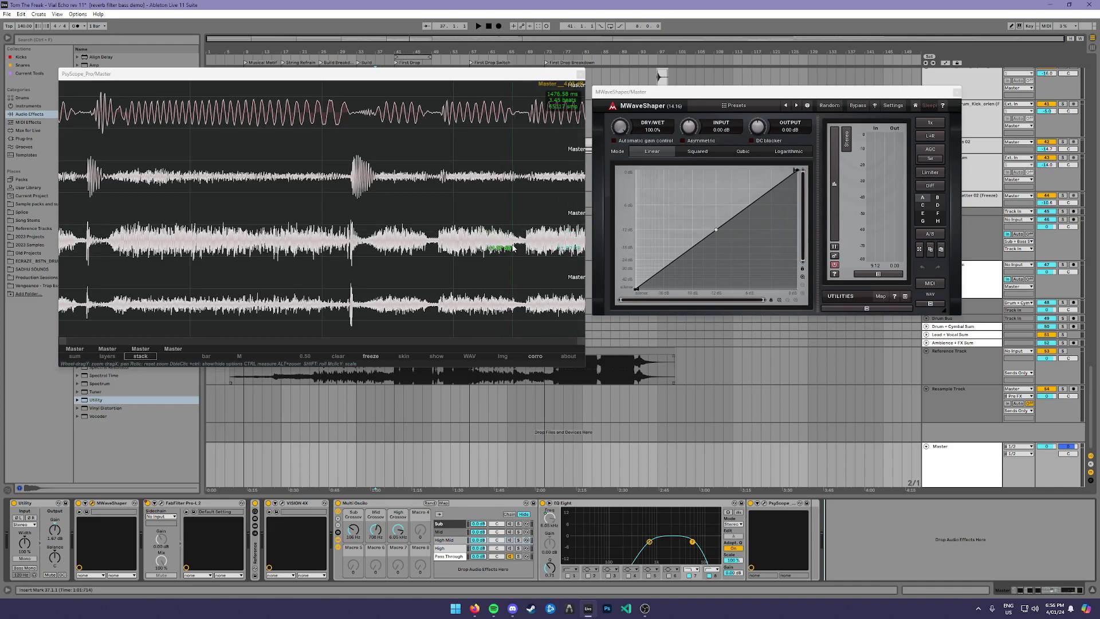
{"action": "left_click_drag", "start_coordinate": [411, 77], "coordinate": [406, 43]}
{"action": "left_click", "coordinate": [250, 353]}
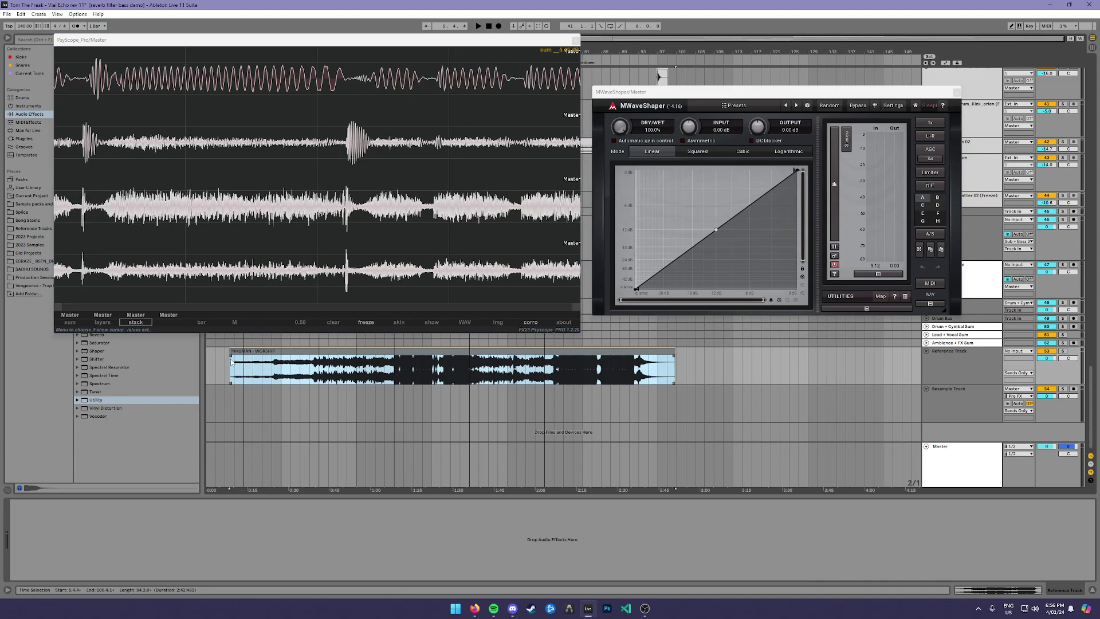
{"action": "left_click_drag", "start_coordinate": [392, 375], "coordinate": [432, 375]}
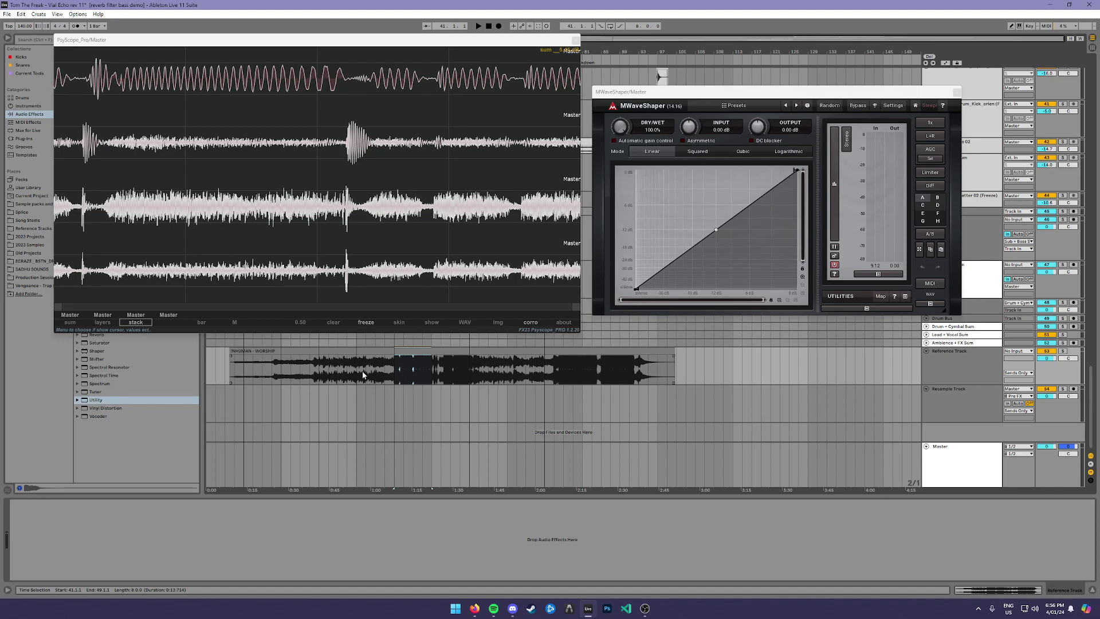
- Examine the Utility and MWaveShaper devices in the Master's chain
{"action": "left_click", "coordinate": [790, 452]}
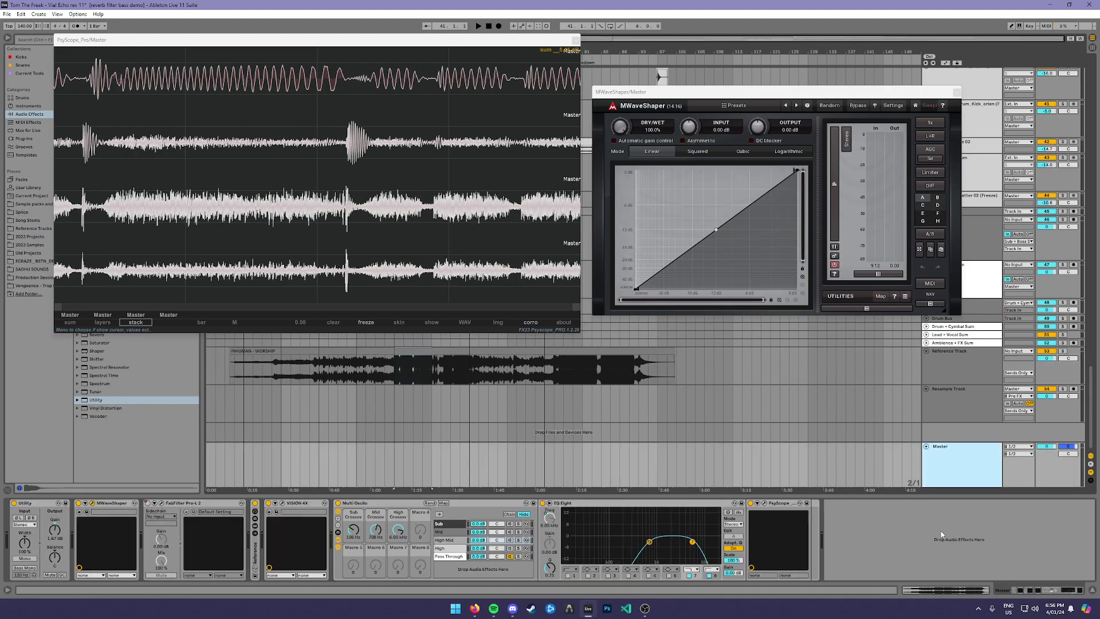
{"action": "left_click", "coordinate": [103, 507]}
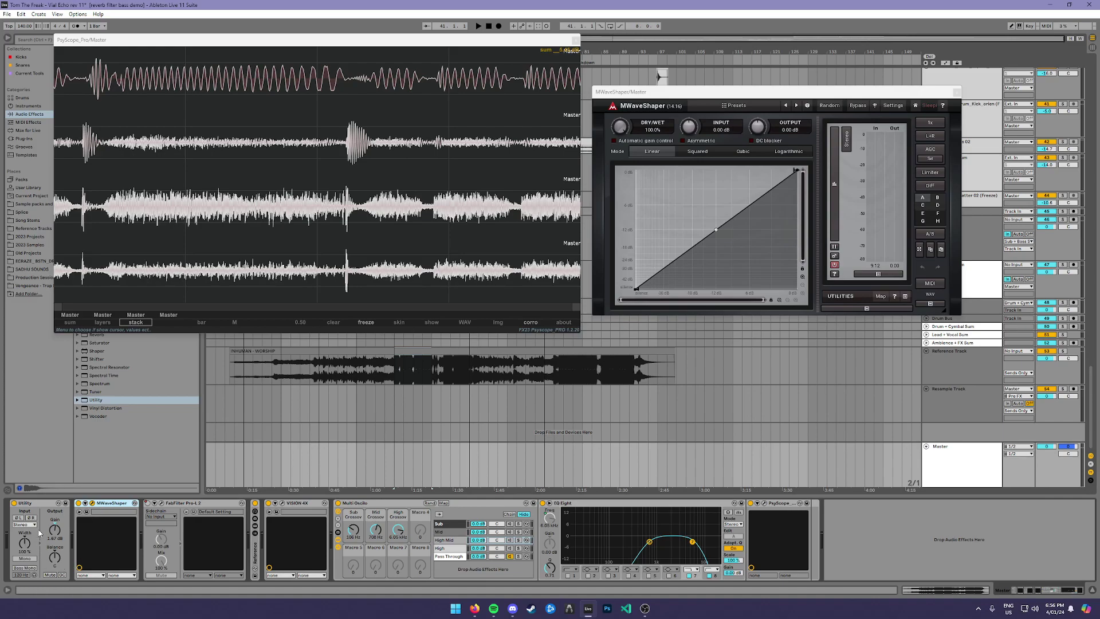
{"action": "left_click", "coordinate": [44, 507]}
{"action": "left_click", "coordinate": [111, 508]}
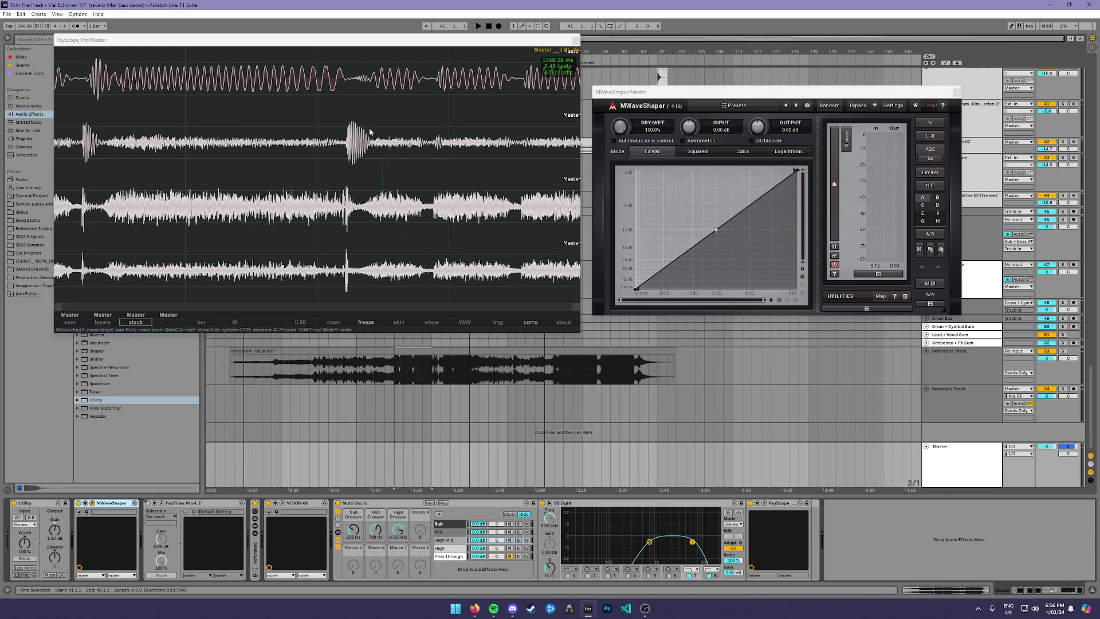
- Close the MWaveShaper and PsyScope plug-in windows to clear the arrangement
{"action": "scroll", "coordinate": [970, 404], "scroll_direction": "up", "scroll_amount": 1}
{"action": "scroll", "coordinate": [970, 400], "scroll_direction": "up", "scroll_amount": 8}
{"action": "left_click_drag", "start_coordinate": [921, 94], "coordinate": [934, 123]}
{"action": "left_click", "coordinate": [969, 123]}
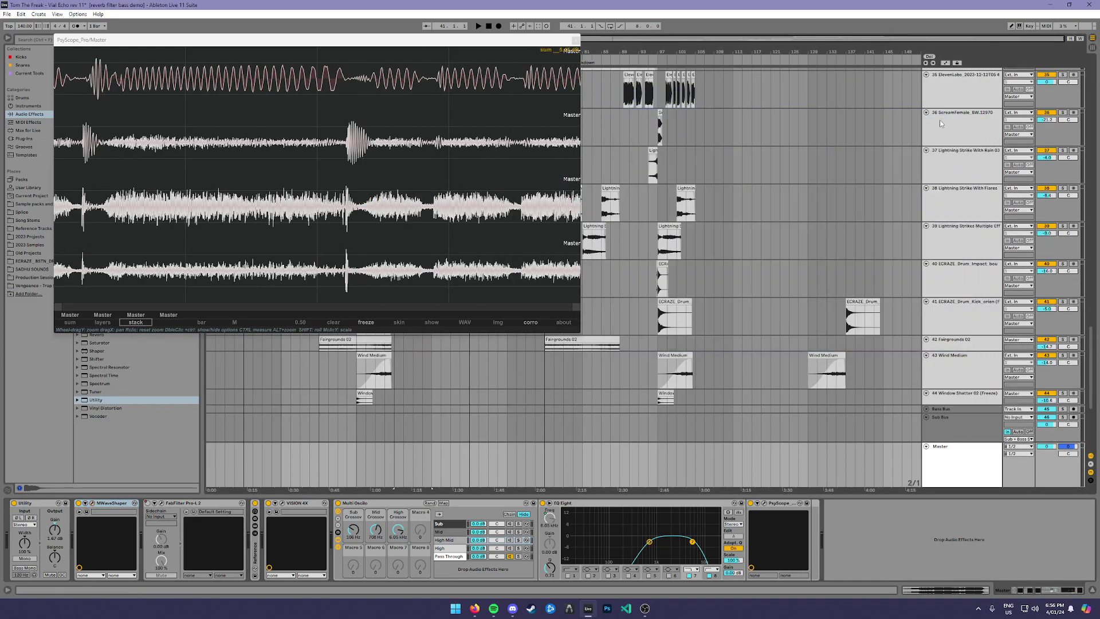
{"action": "left_click", "coordinate": [576, 40]}
- Select the drum and cymbal tracks from Main Drums through Cym Impacts
{"action": "scroll", "coordinate": [499, 208], "scroll_direction": "up", "scroll_amount": 10}
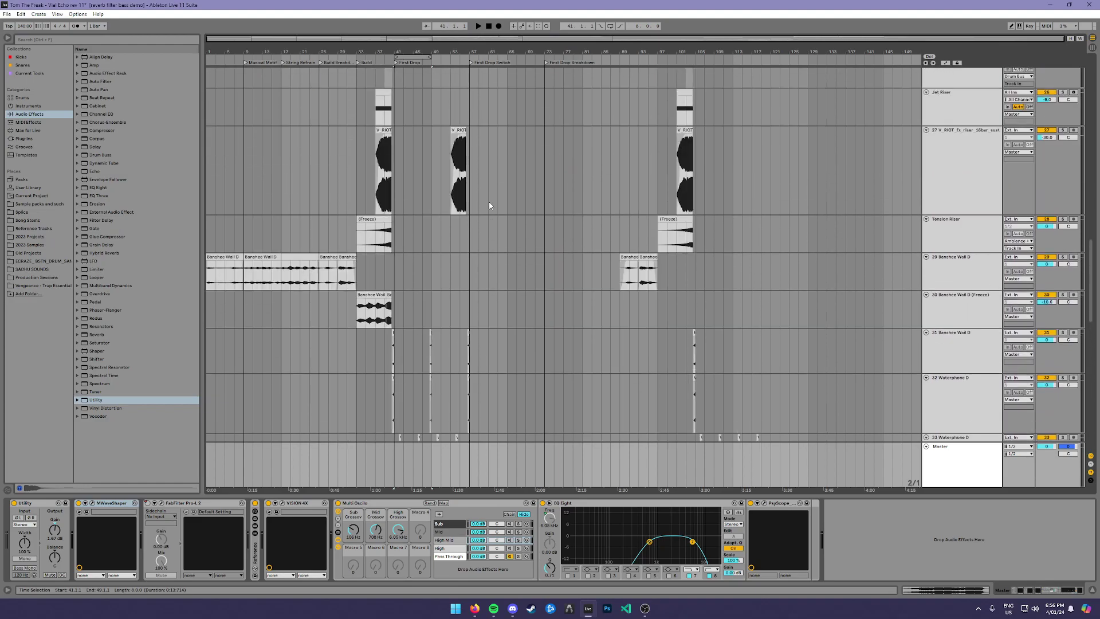
{"action": "scroll", "coordinate": [490, 206], "scroll_direction": "up", "scroll_amount": 10}
{"action": "scroll", "coordinate": [490, 206], "scroll_direction": "up", "scroll_amount": 10}
{"action": "left_click", "coordinate": [960, 92]}
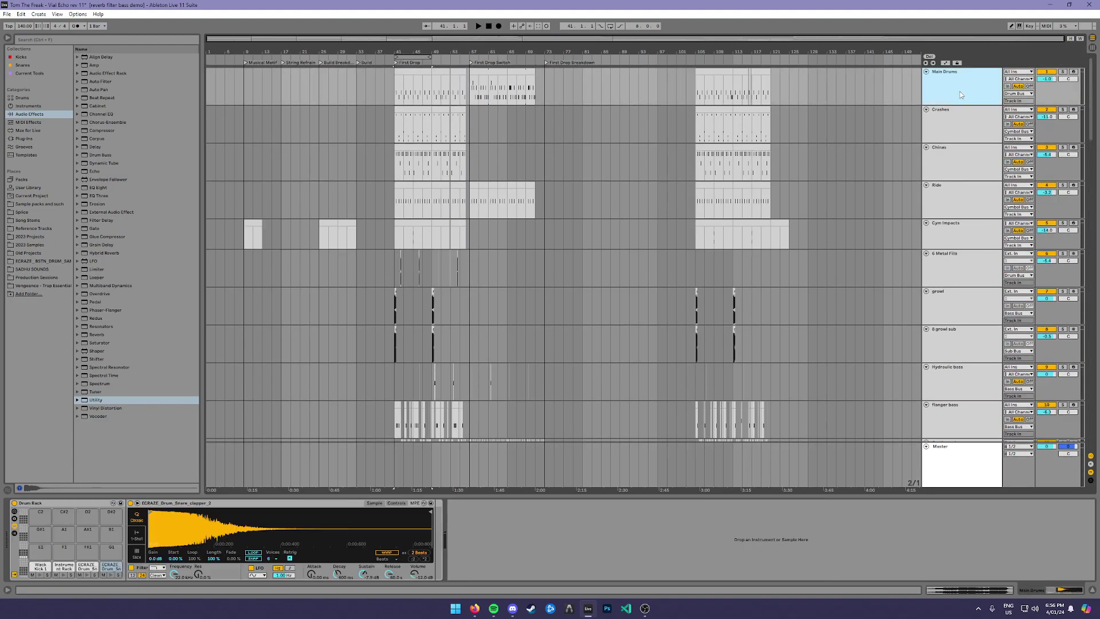
{"action": "left_click", "coordinate": [958, 237]}
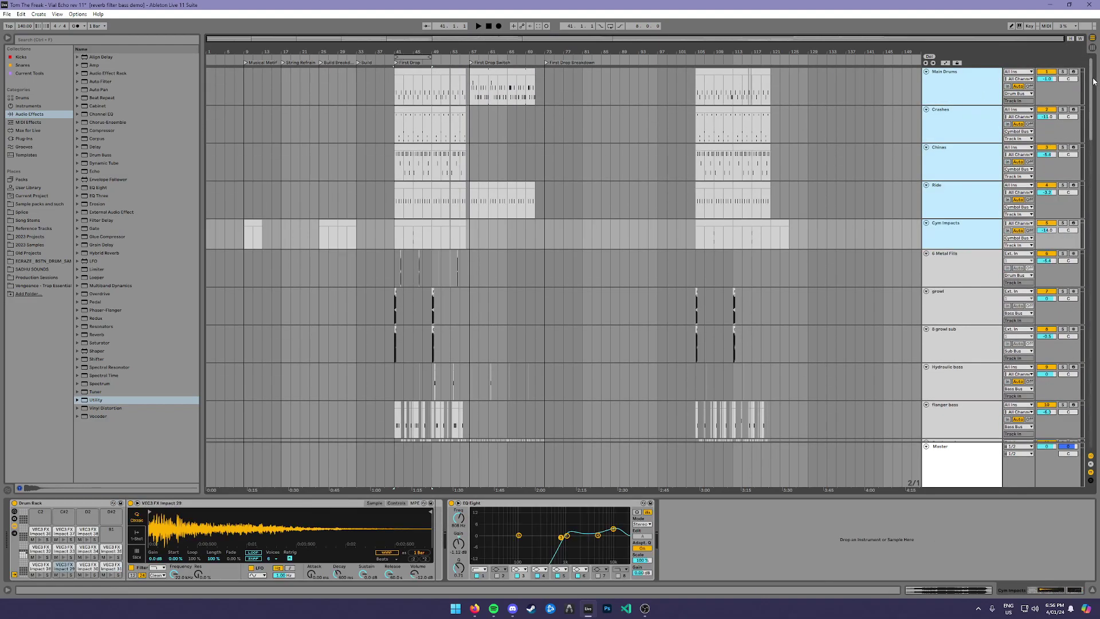
- Examine the devices on the Cymbal Bus, Drum Bus and Drum + Cymbal Sum tracks
{"action": "scroll", "coordinate": [958, 238], "scroll_direction": "down", "scroll_amount": 10}
{"action": "scroll", "coordinate": [940, 284], "scroll_direction": "down", "scroll_amount": 10}
{"action": "left_click", "coordinate": [953, 303]}
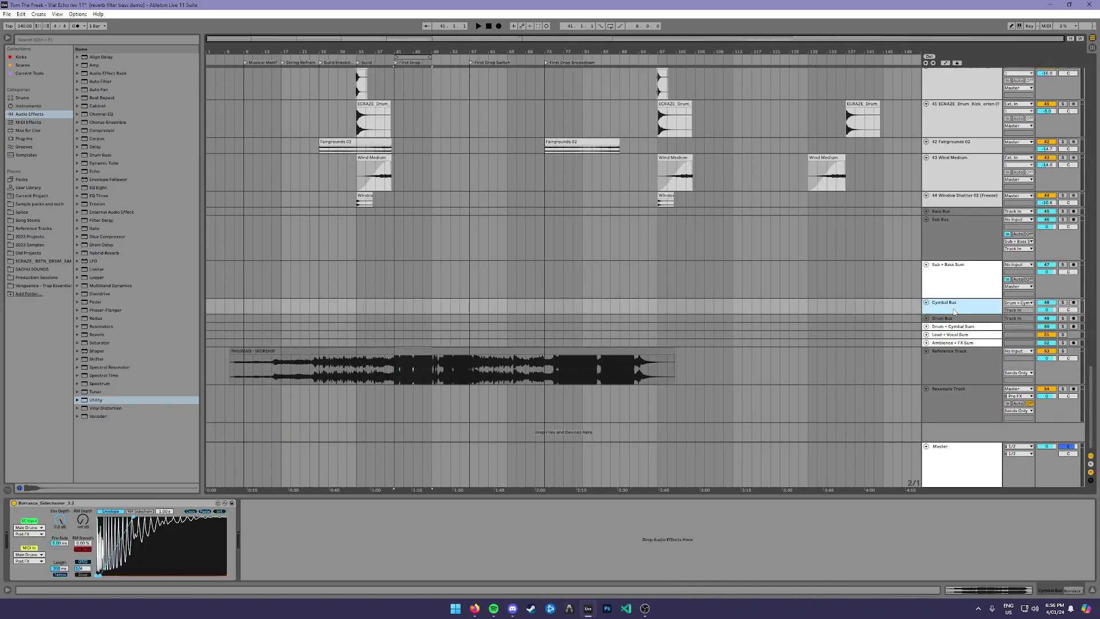
{"action": "left_click", "coordinate": [954, 319]}
{"action": "left_click", "coordinate": [965, 329]}
{"action": "left_click", "coordinate": [967, 320]}
{"action": "left_click", "coordinate": [963, 328]}
{"action": "left_click", "coordinate": [1031, 591]}
{"action": "left_click", "coordinate": [1052, 590]}
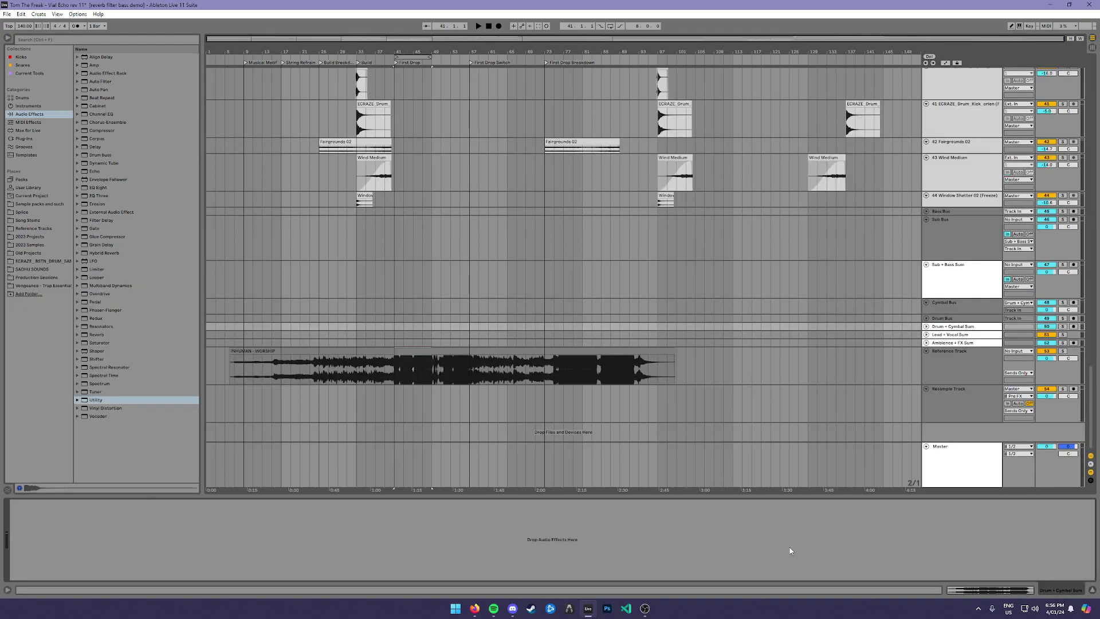
{"action": "left_click", "coordinate": [944, 319]}
{"action": "left_click", "coordinate": [955, 309]}
{"action": "left_click", "coordinate": [952, 319]}
{"action": "left_click", "coordinate": [977, 312]}
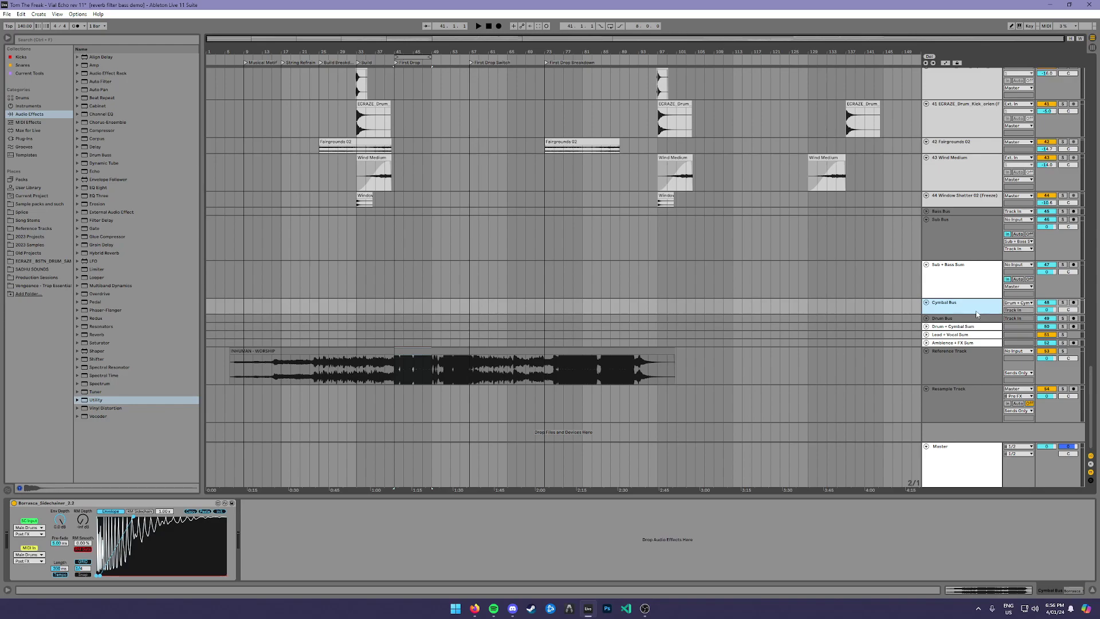
- Review the devices on the Sub + Bass Sum, Sub Bus and Bass Bus, and on the remaining sum tracks up to Cymbal Bus
{"action": "left_click", "coordinate": [984, 289]}
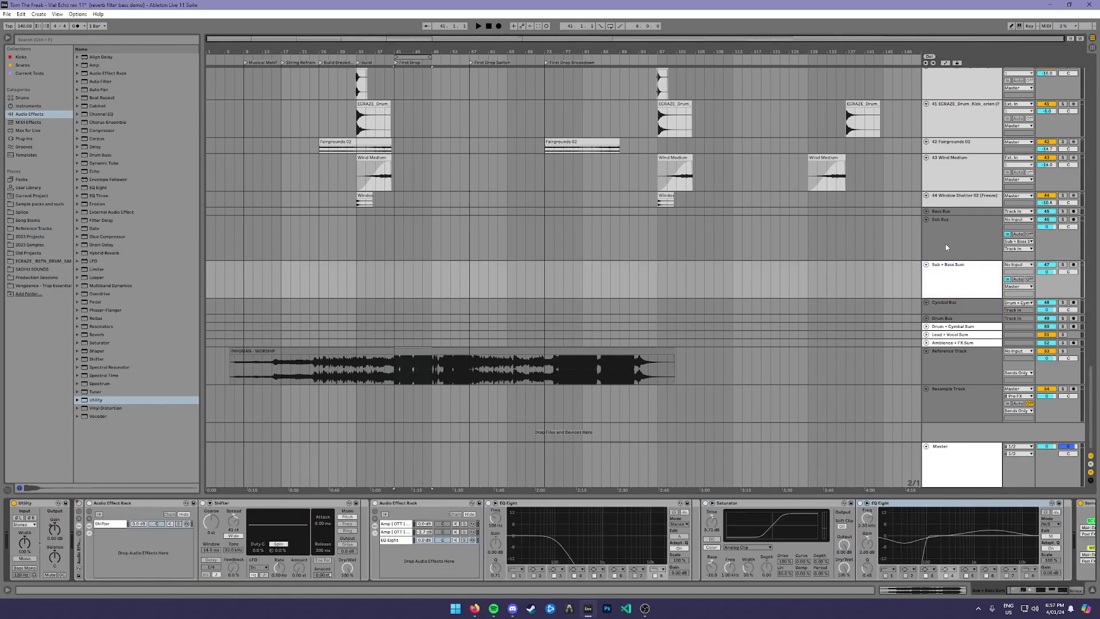
{"action": "left_click", "coordinate": [945, 243]}
{"action": "left_click", "coordinate": [960, 214]}
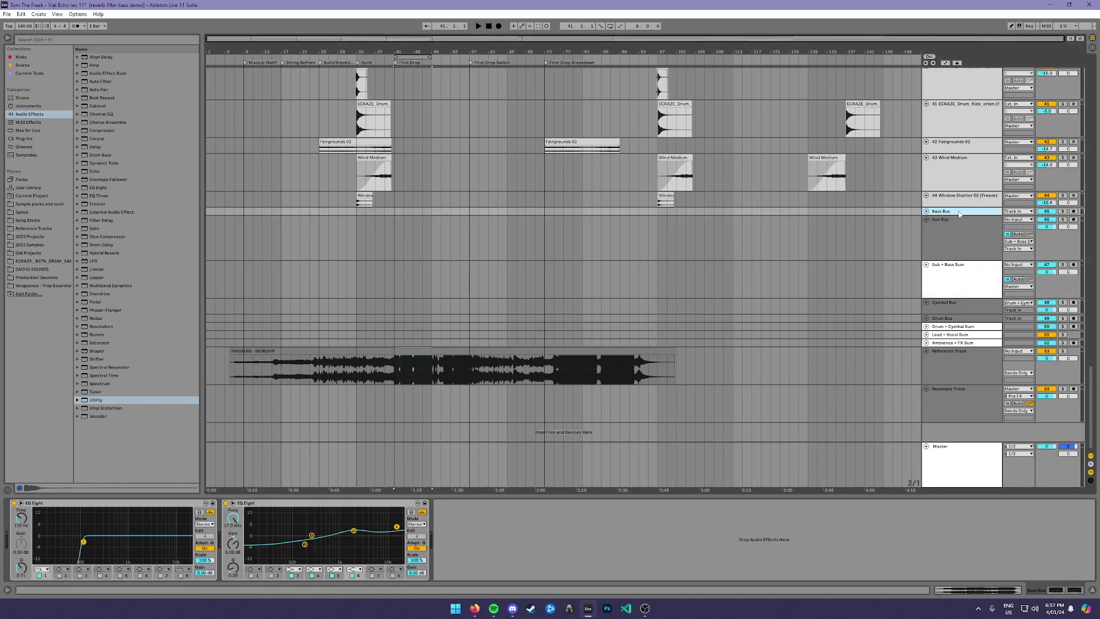
{"action": "left_click", "coordinate": [966, 343]}
{"action": "left_click", "coordinate": [967, 334]}
{"action": "left_click", "coordinate": [967, 326]}
{"action": "left_click", "coordinate": [966, 318]}
{"action": "left_click", "coordinate": [965, 309]}
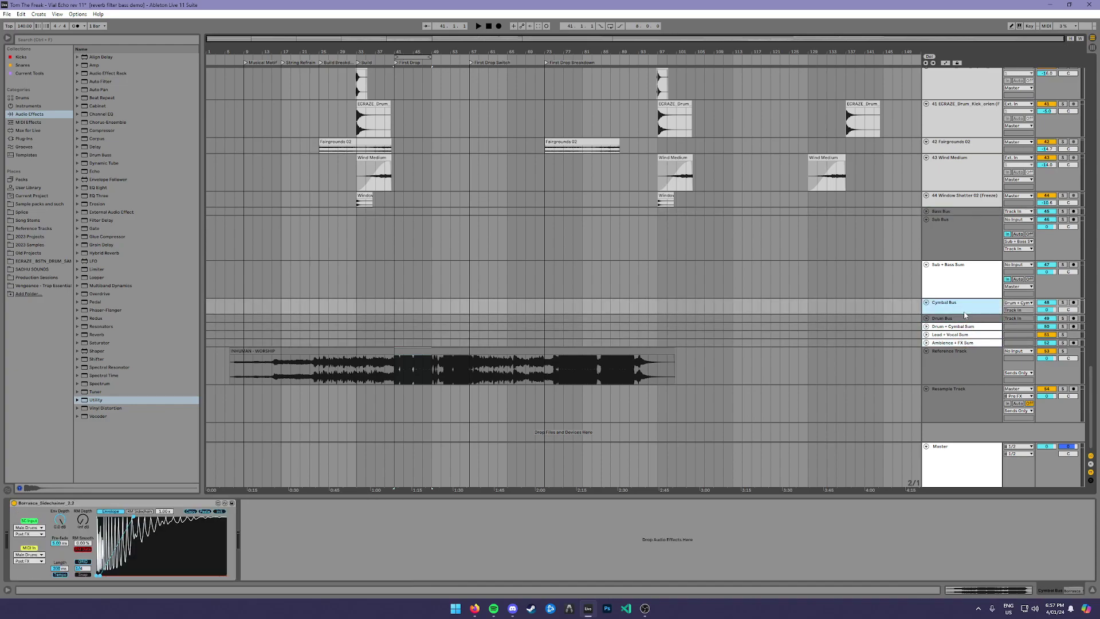
- Look over the source tracks near the start of the arrangement, including the Flanger bass device chain
{"action": "scroll", "coordinate": [877, 331], "scroll_direction": "up", "scroll_amount": 15}
{"action": "scroll", "coordinate": [864, 306], "scroll_direction": "up", "scroll_amount": 10}
{"action": "left_click", "coordinate": [942, 307]}
{"action": "left_click", "coordinate": [962, 341]}
{"action": "left_click", "coordinate": [962, 258]}
{"action": "scroll", "coordinate": [962, 256], "scroll_direction": "up", "scroll_amount": 4}
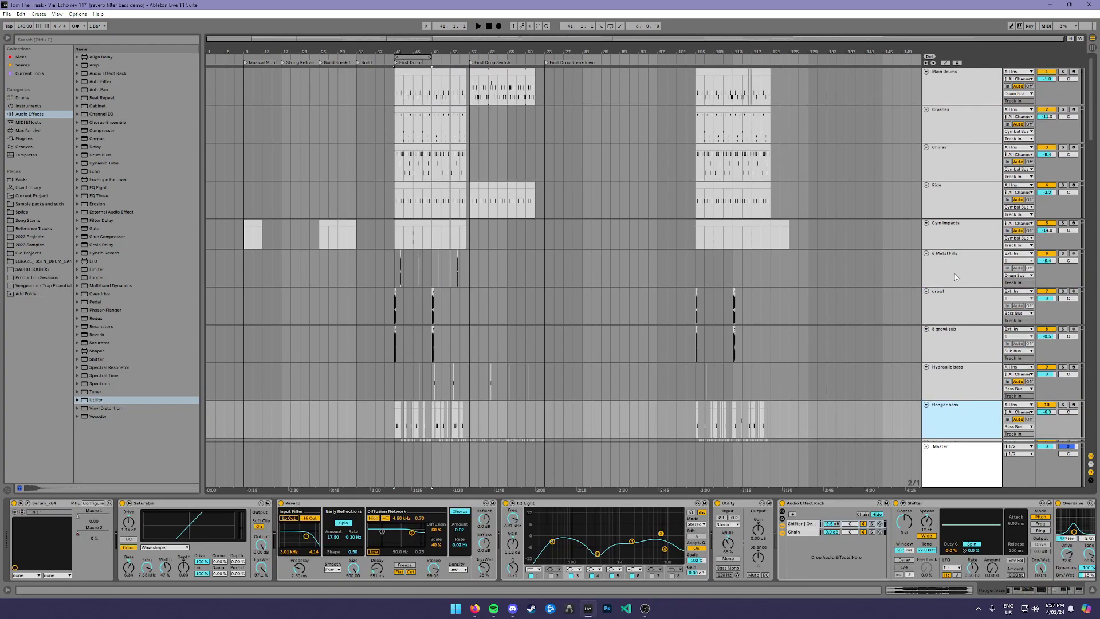
- Review the instruments on the Main Drums, Crashes, Chinas and Ride tracks
{"action": "scroll", "coordinate": [869, 276], "scroll_direction": "down", "scroll_amount": 20}
{"action": "scroll", "coordinate": [872, 271], "scroll_direction": "down", "scroll_amount": 15}
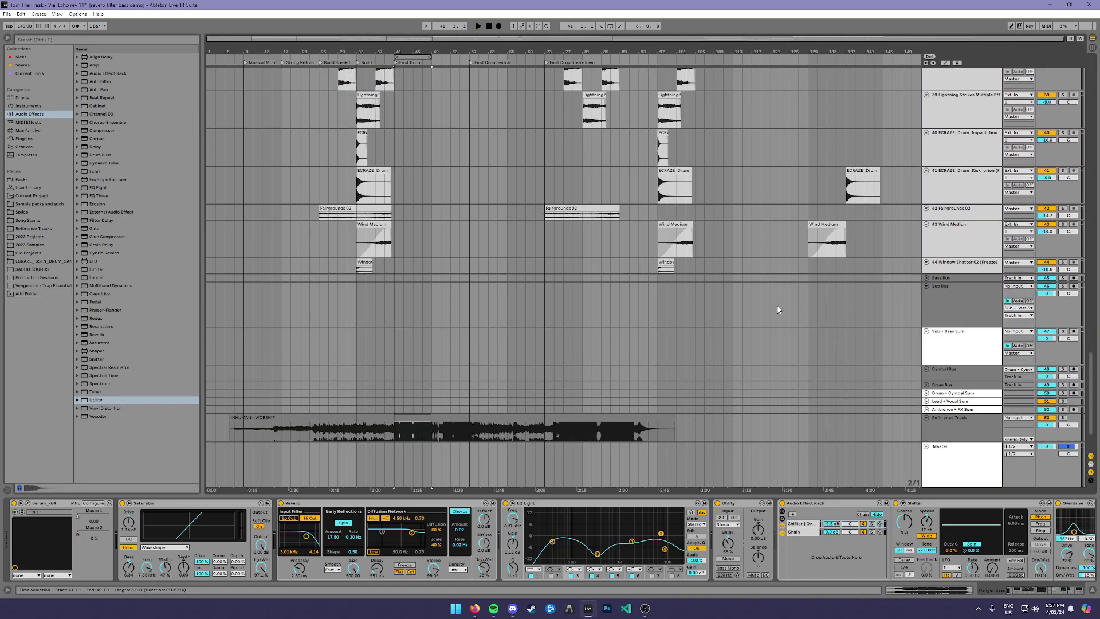
{"action": "scroll", "coordinate": [797, 300], "scroll_direction": "up", "scroll_amount": 20}
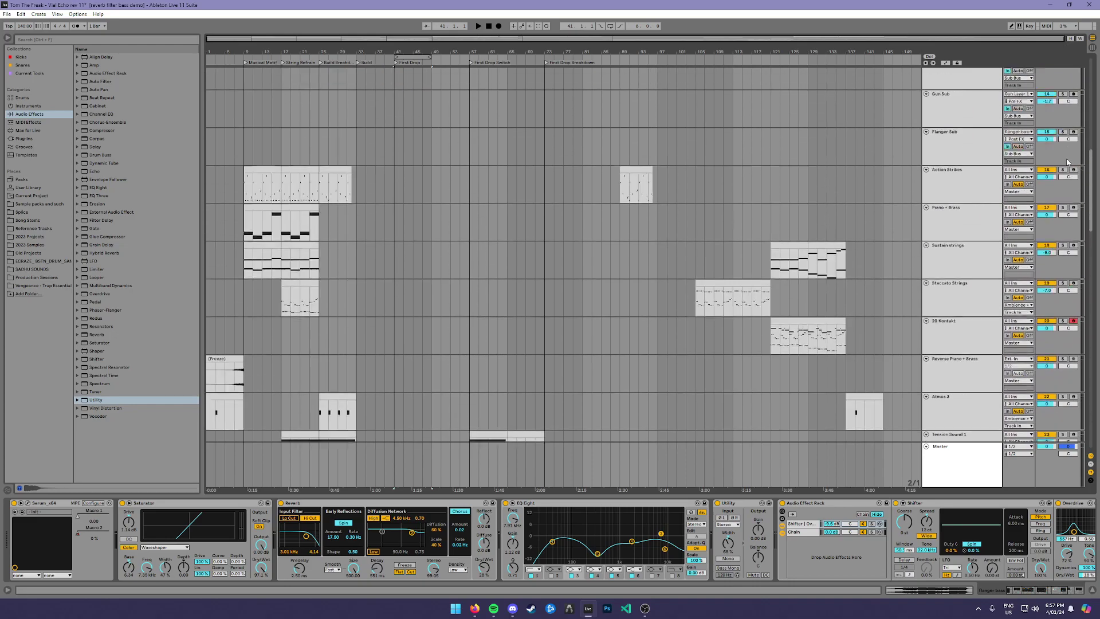
{"action": "scroll", "coordinate": [1067, 170], "scroll_direction": "up", "scroll_amount": 12}
{"action": "left_click", "coordinate": [970, 81]}
{"action": "left_click", "coordinate": [968, 141]}
{"action": "left_click", "coordinate": [969, 176]}
{"action": "left_click", "coordinate": [966, 216]}
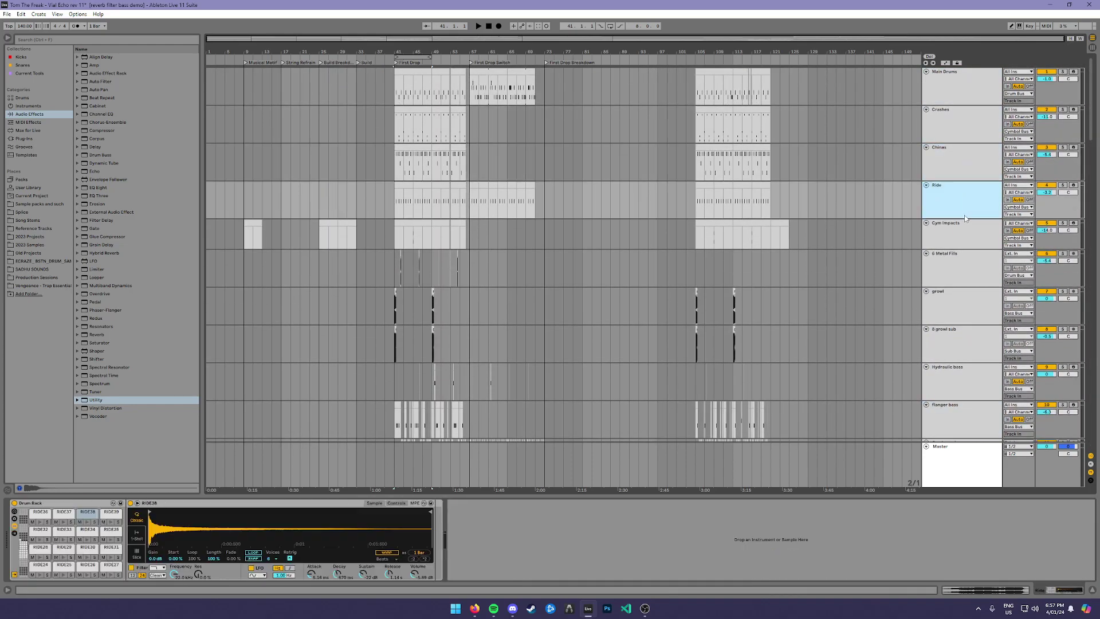
- Look through the track list, and select bars 39 to 41 across the cymbal tracks down to Cym Impacts
{"action": "scroll", "coordinate": [597, 281], "scroll_direction": "down", "scroll_amount": 6}
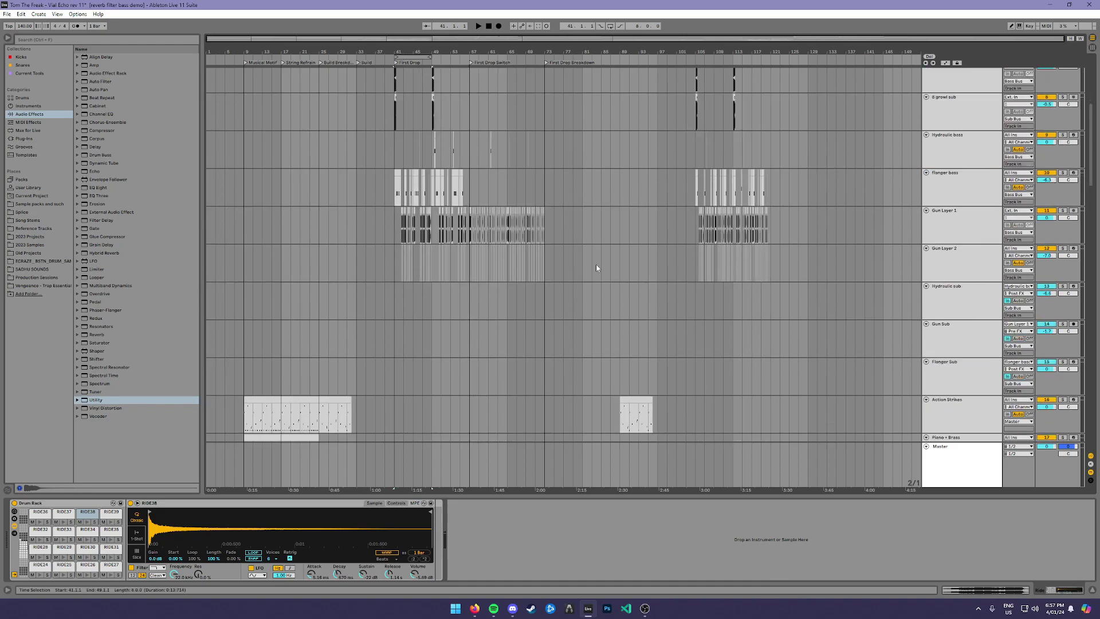
{"action": "scroll", "coordinate": [593, 270], "scroll_direction": "down", "scroll_amount": 5}
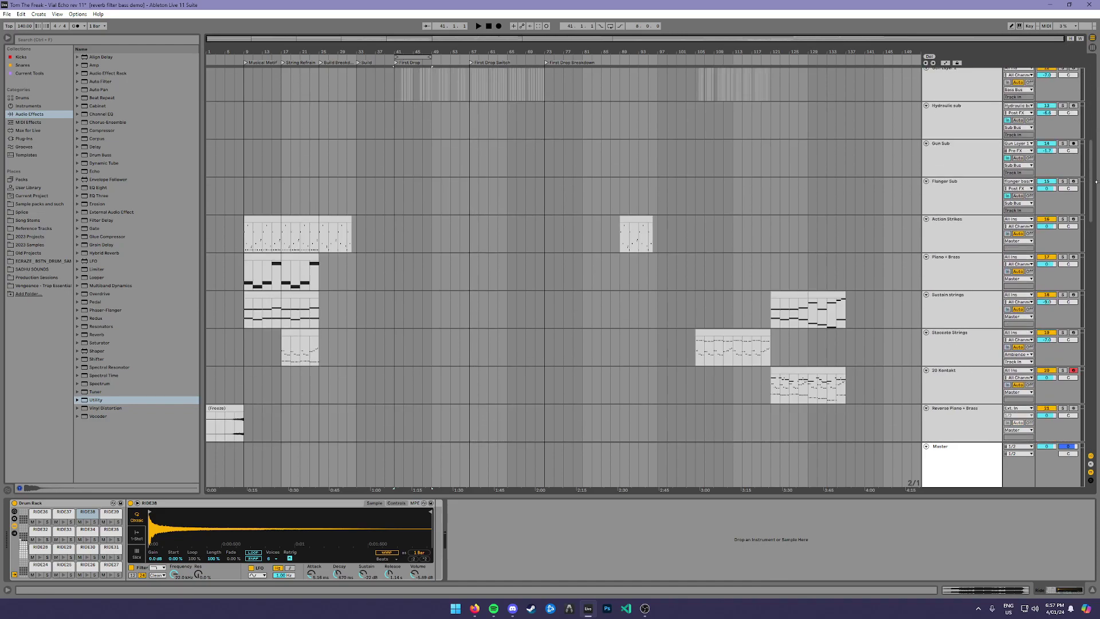
{"action": "scroll", "coordinate": [1088, 353], "scroll_direction": "down", "scroll_amount": 10}
{"action": "left_click_drag", "start_coordinate": [1087, 354], "coordinate": [1075, 109]}
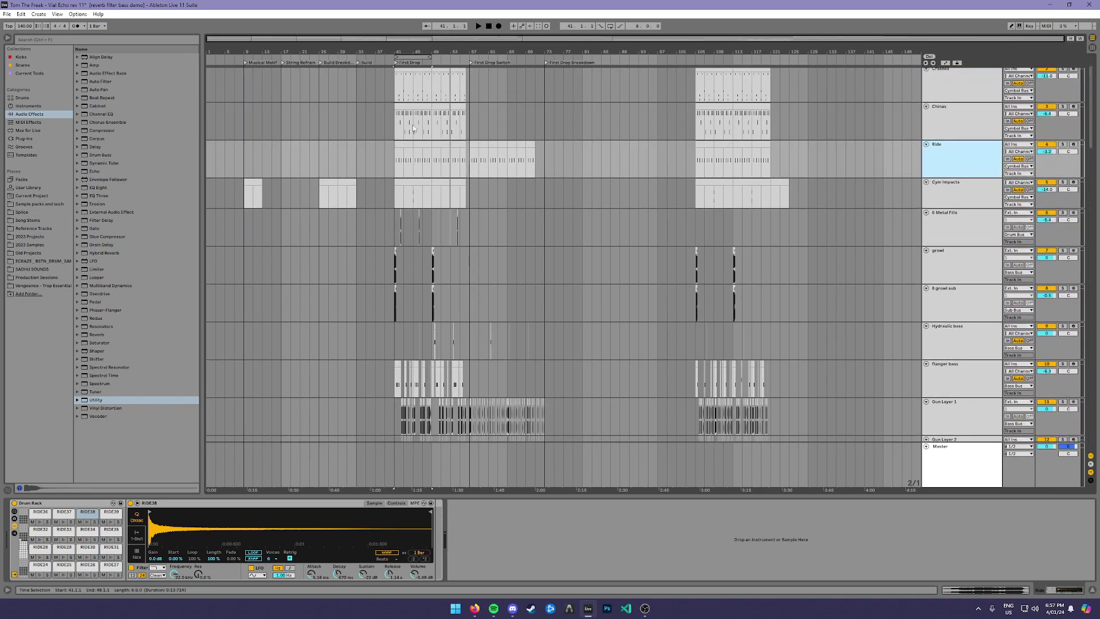
{"action": "left_click_drag", "start_coordinate": [385, 83], "coordinate": [394, 193]}
- Inspect the Sub Bus EQ and place the insert marker on that track at bar 33
{"action": "scroll", "coordinate": [583, 222], "scroll_direction": "down", "scroll_amount": 7}
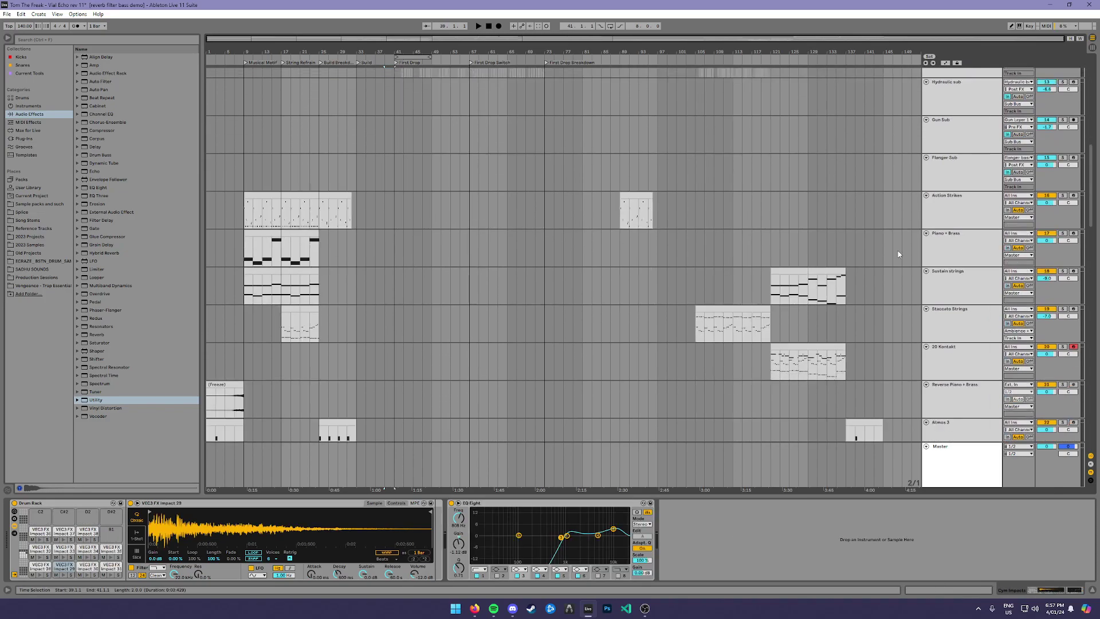
{"action": "left_click_drag", "start_coordinate": [1090, 171], "coordinate": [1081, 331]}
{"action": "scroll", "coordinate": [946, 291], "scroll_direction": "down", "scroll_amount": 6}
{"action": "left_click", "coordinate": [947, 287]}
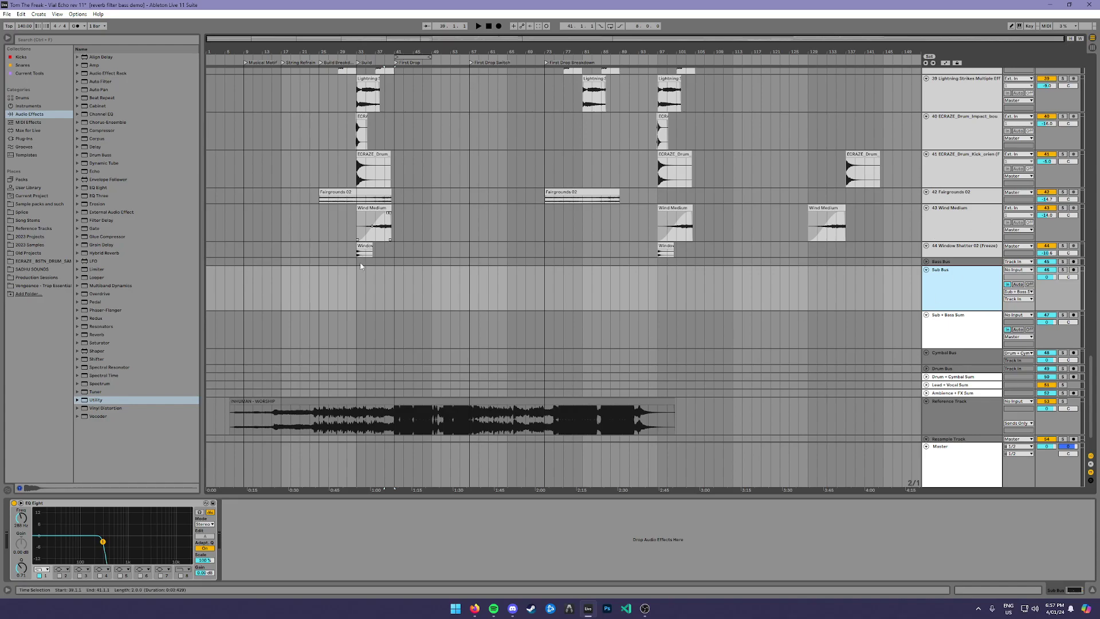
{"action": "left_click", "coordinate": [356, 287]}
{"action": "scroll", "coordinate": [576, 316], "scroll_direction": "down", "scroll_amount": 3}
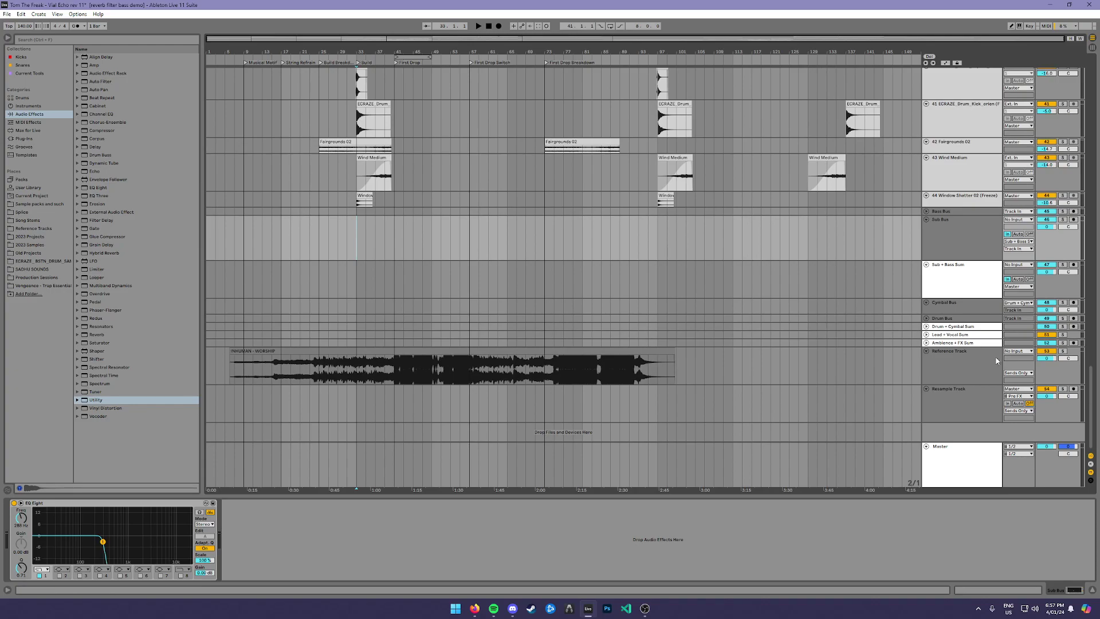
{"action": "left_click", "coordinate": [964, 469]}
{"action": "left_click", "coordinate": [950, 527]}
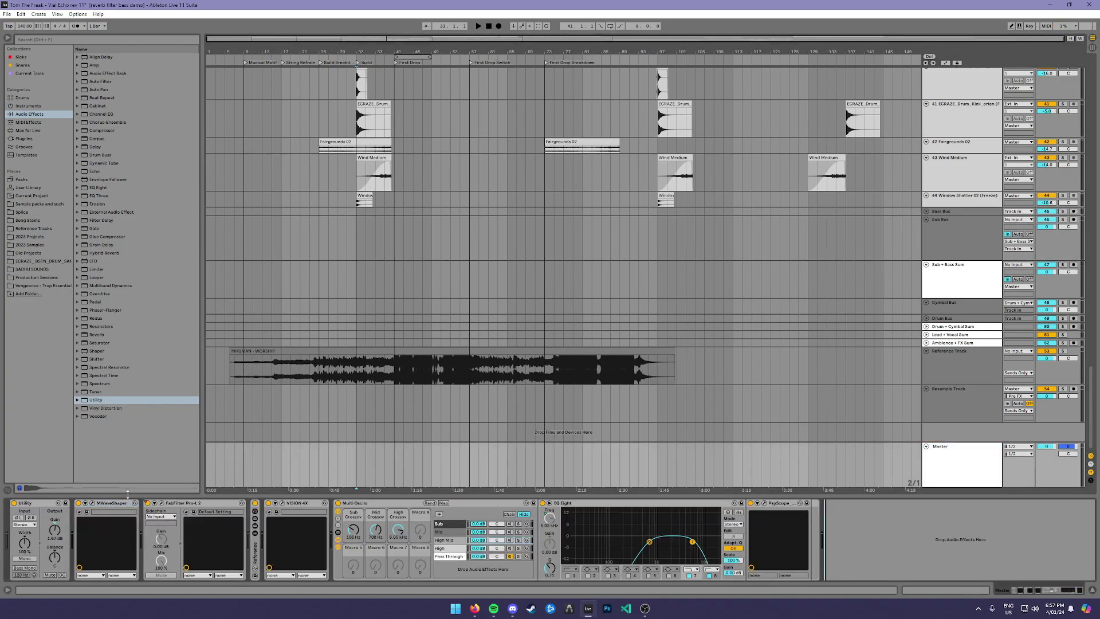
{"action": "left_click", "coordinate": [973, 269]}
{"action": "left_click", "coordinate": [1015, 594]}
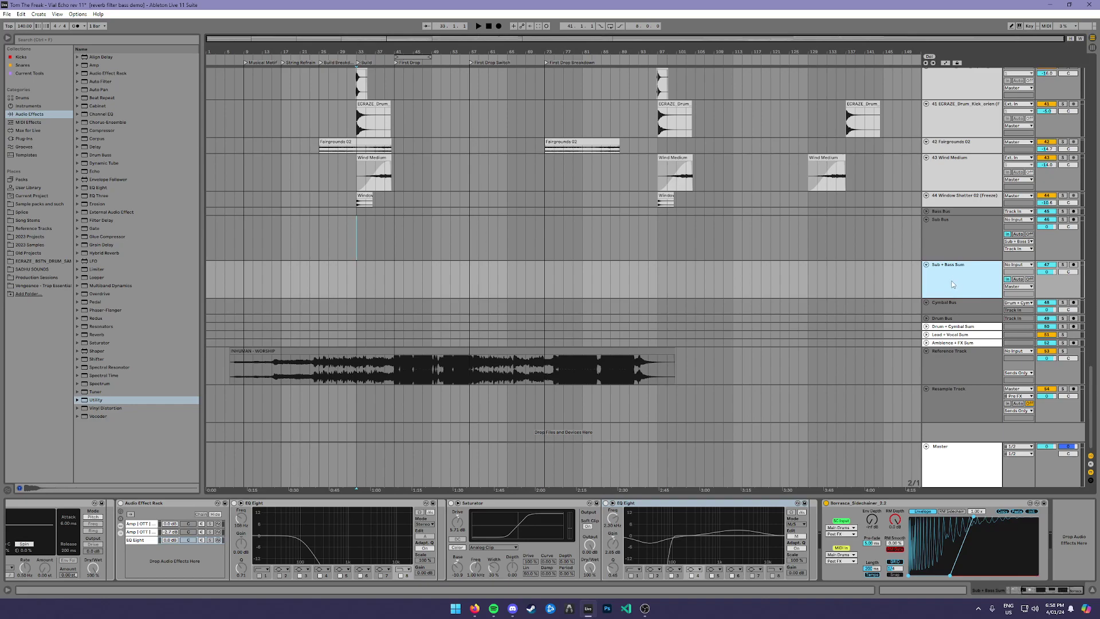
- Check the devices on the Cymbal Bus, Ambience + FX Sum, Lead + Vocal Sum, Drum + Cymbal Sum and Drum Bus
{"action": "left_click", "coordinate": [971, 311]}
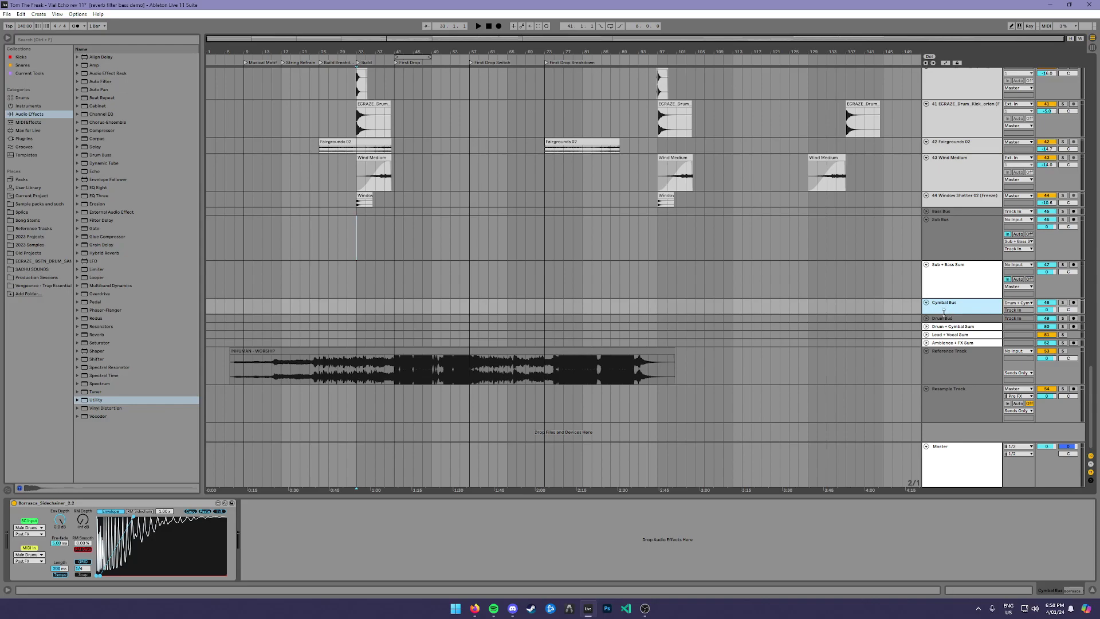
{"action": "left_click", "coordinate": [957, 344]}
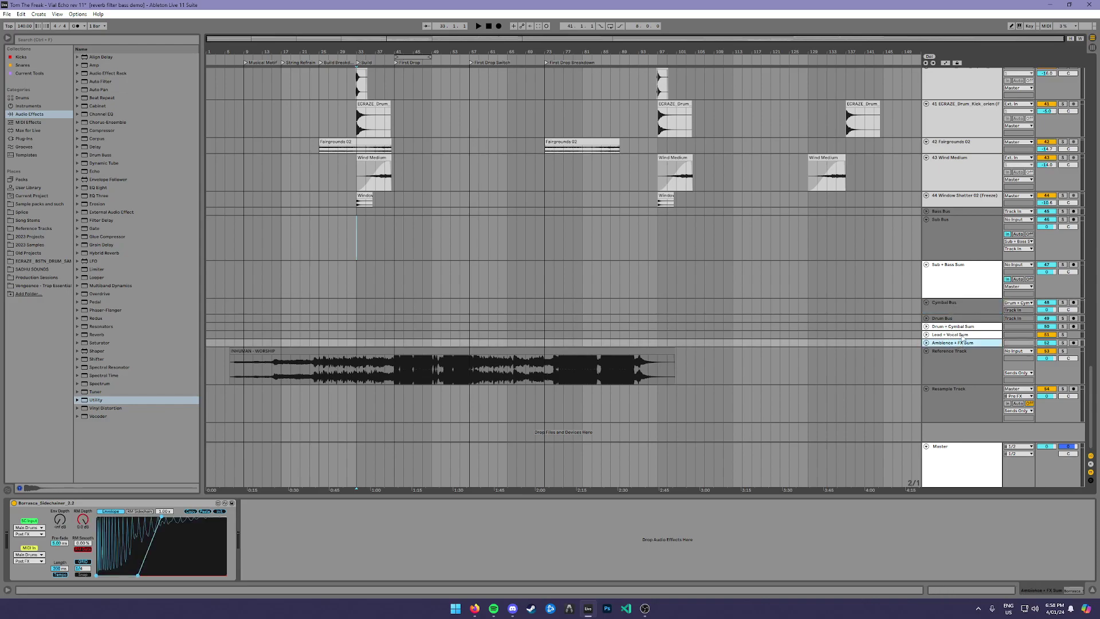
{"action": "left_click", "coordinate": [962, 335]}
{"action": "left_click", "coordinate": [966, 327]}
{"action": "left_click", "coordinate": [967, 318]}
{"action": "scroll", "coordinate": [596, 345], "scroll_direction": "up", "scroll_amount": 10}
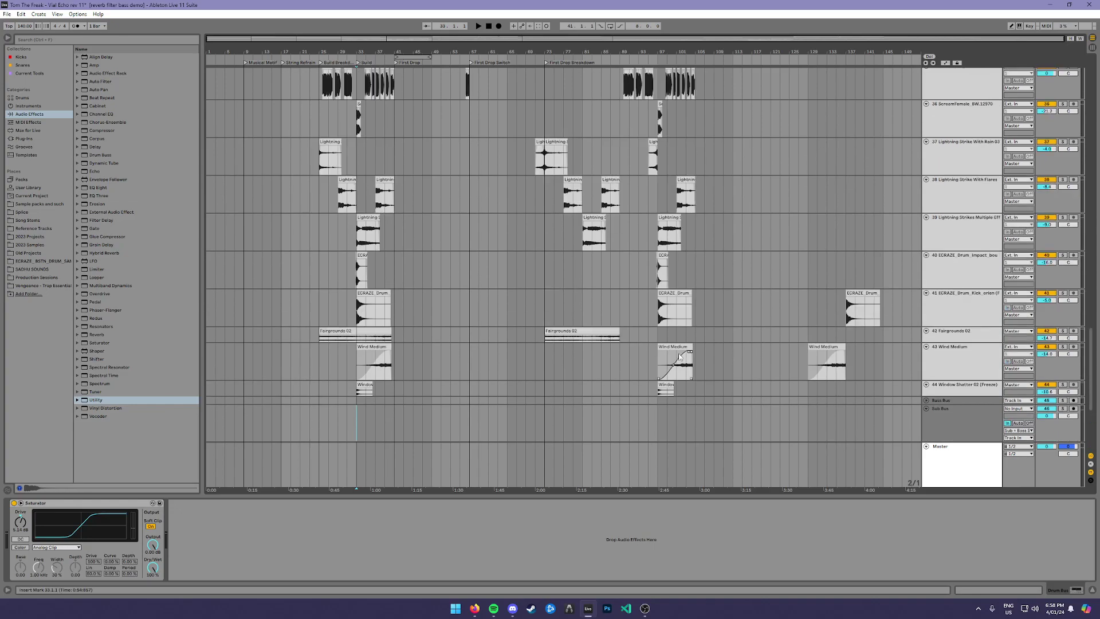
- Inspect the Main Drums rack, comparing the device chains of the Hunky Snare 1, CLAP144 and ECRAZE clap layers
{"action": "left_click_drag", "start_coordinate": [1090, 292], "coordinate": [1090, 57]}
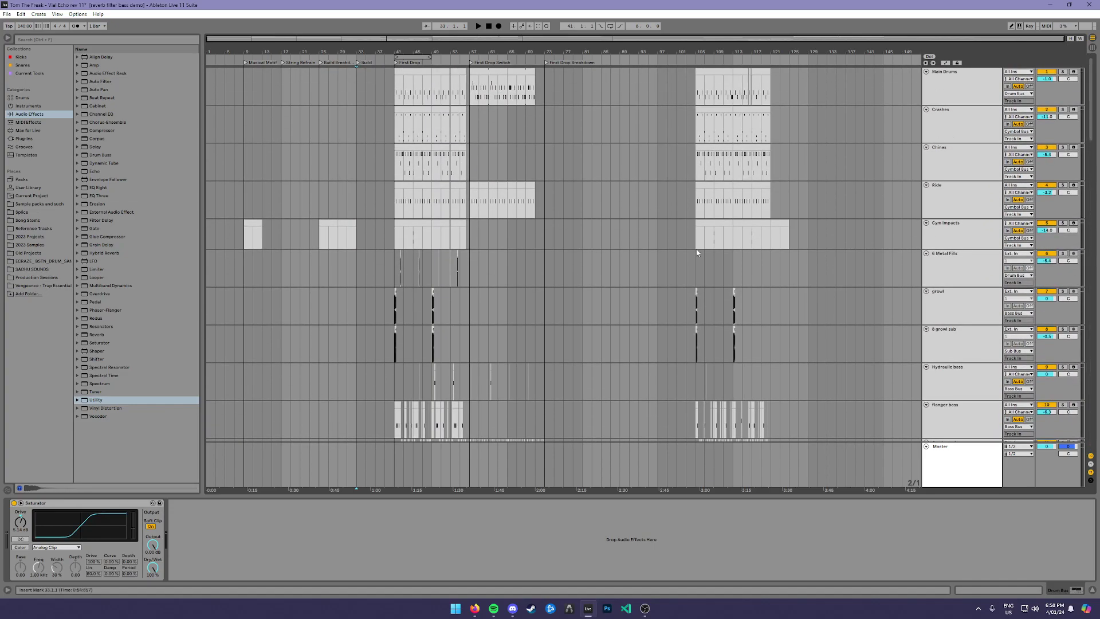
{"action": "left_click", "coordinate": [395, 90]}
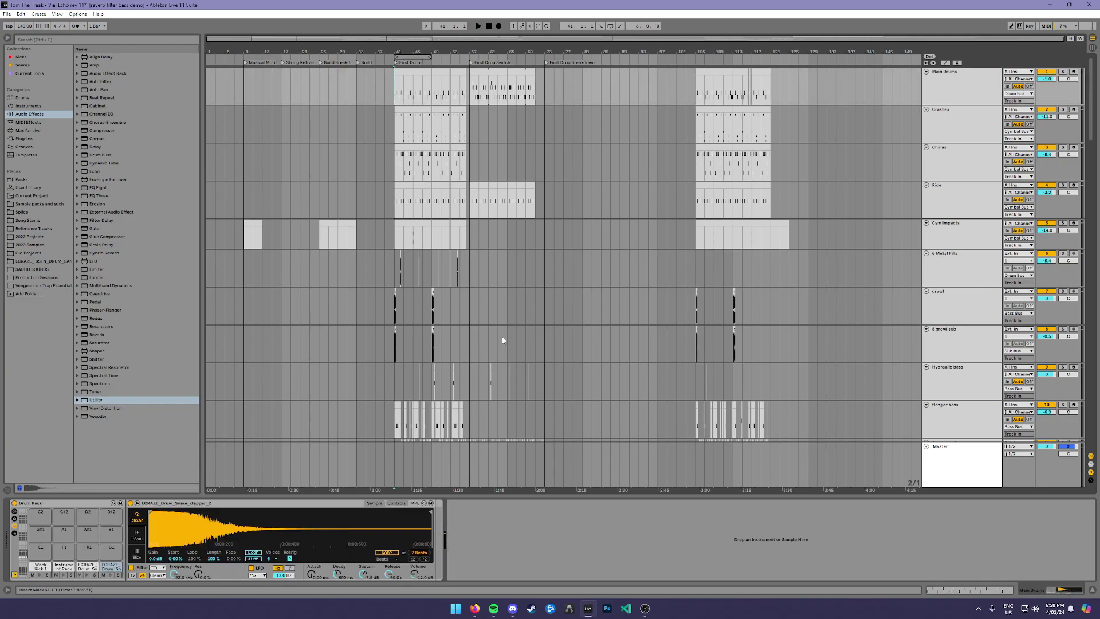
{"action": "mouse_move", "coordinate": [1023, 590]}
{"action": "left_mouse_down"}
{"action": "mouse_move", "coordinate": [1059, 590]}
{"action": "mouse_move", "coordinate": [1011, 589]}
{"action": "left_mouse_up"}
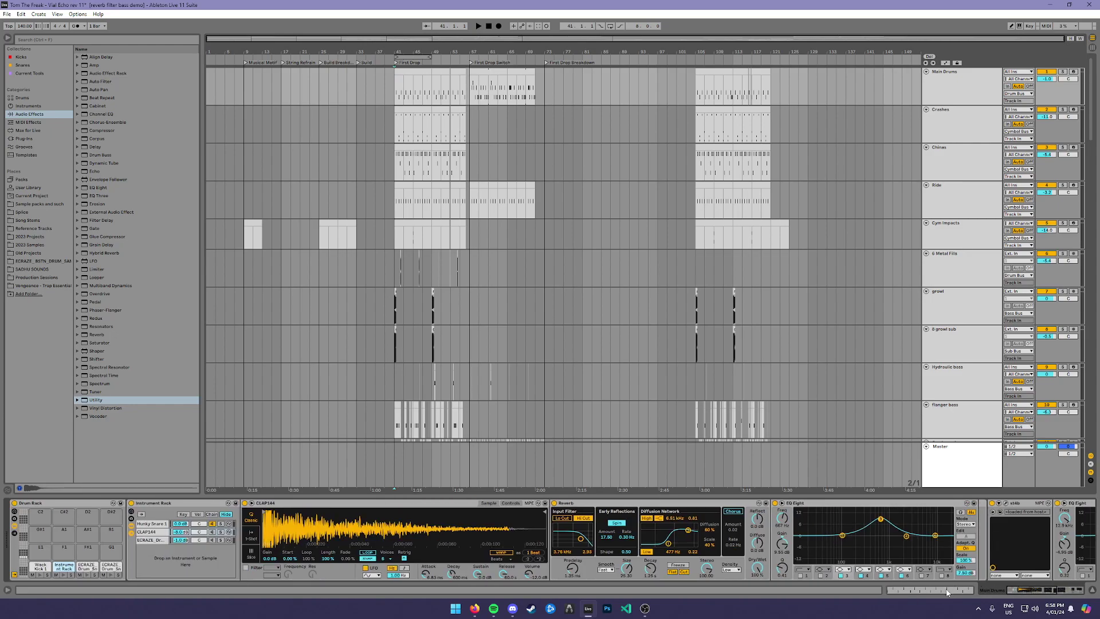
{"action": "left_click", "coordinate": [153, 524]}
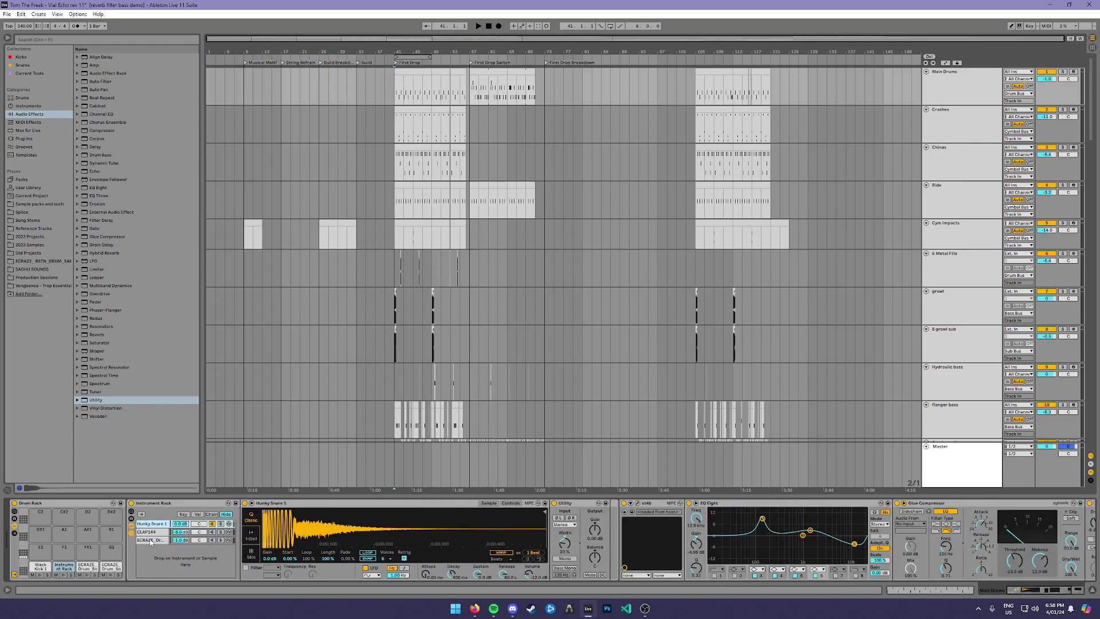
{"action": "left_click", "coordinate": [152, 540]}
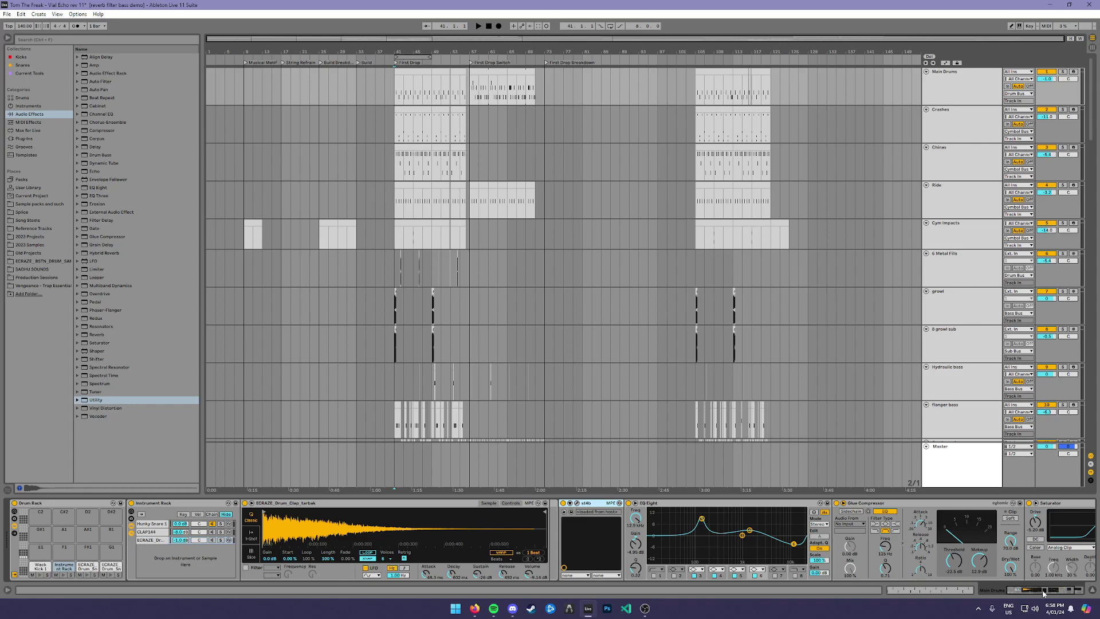
{"action": "left_click", "coordinate": [161, 524]}
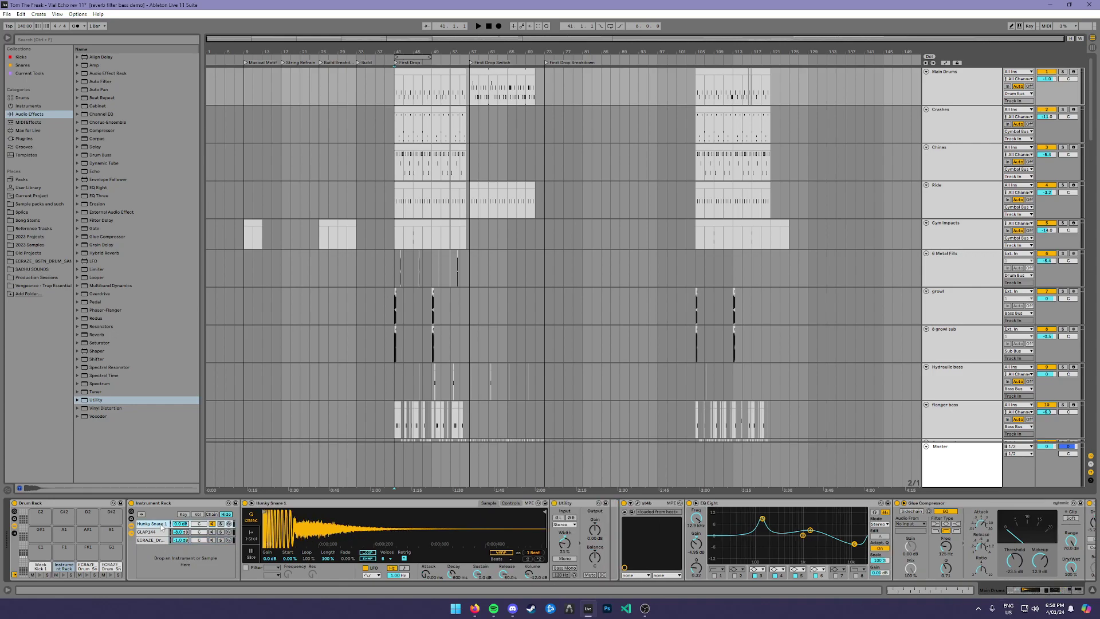
{"action": "left_click", "coordinate": [157, 540]}
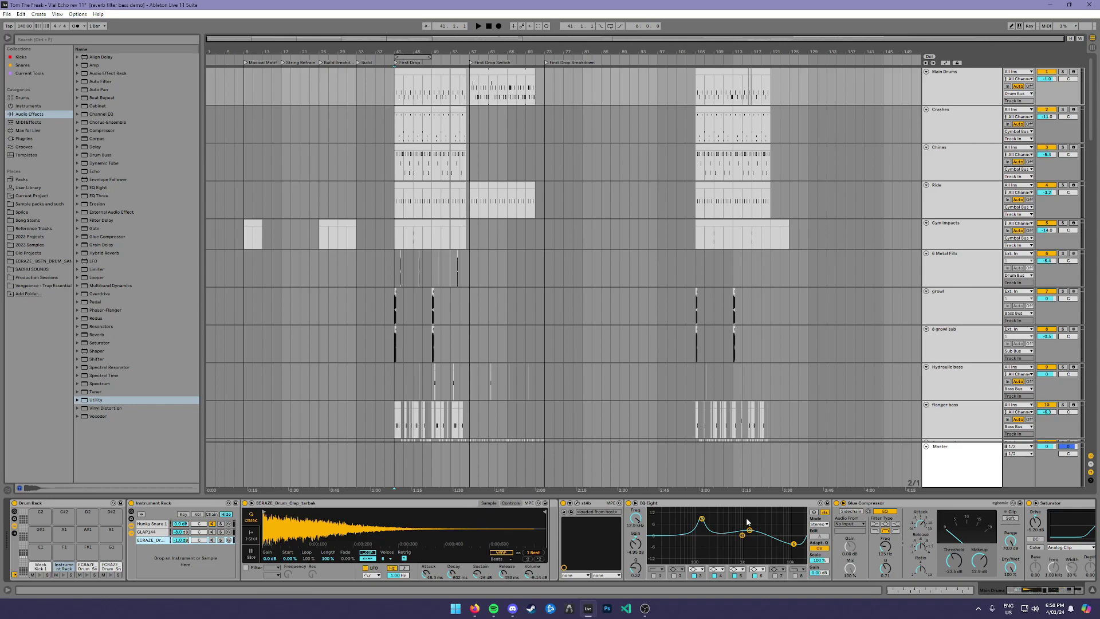
{"action": "left_click_drag", "start_coordinate": [1041, 587], "coordinate": [1067, 597]}
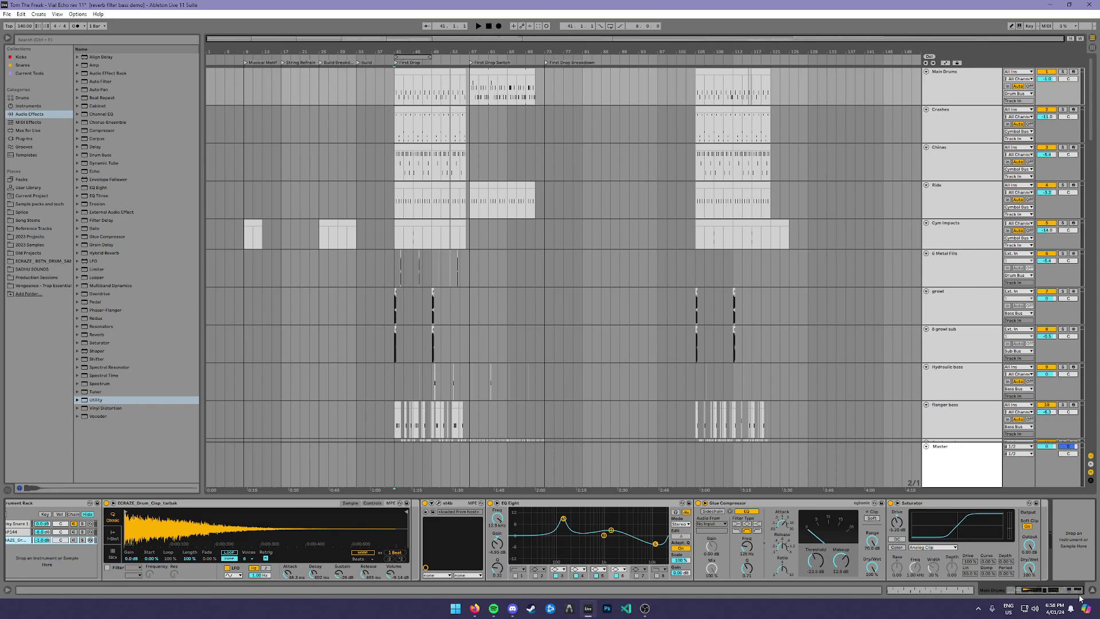
- Check the device chains on the Crashes and Chinas tracks and glance over the tracks further down the arrangement
{"action": "left_click", "coordinate": [958, 122]}
{"action": "key", "text": "Up"}
{"action": "left_click", "coordinate": [961, 150]}
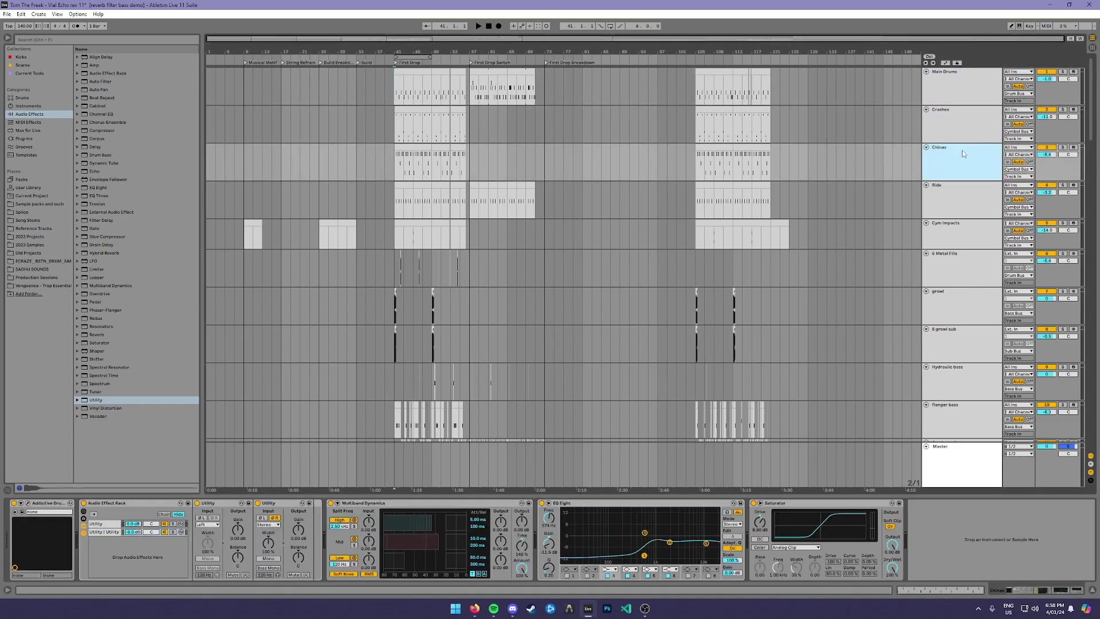
{"action": "scroll", "coordinate": [992, 127], "scroll_direction": "down", "scroll_amount": 10}
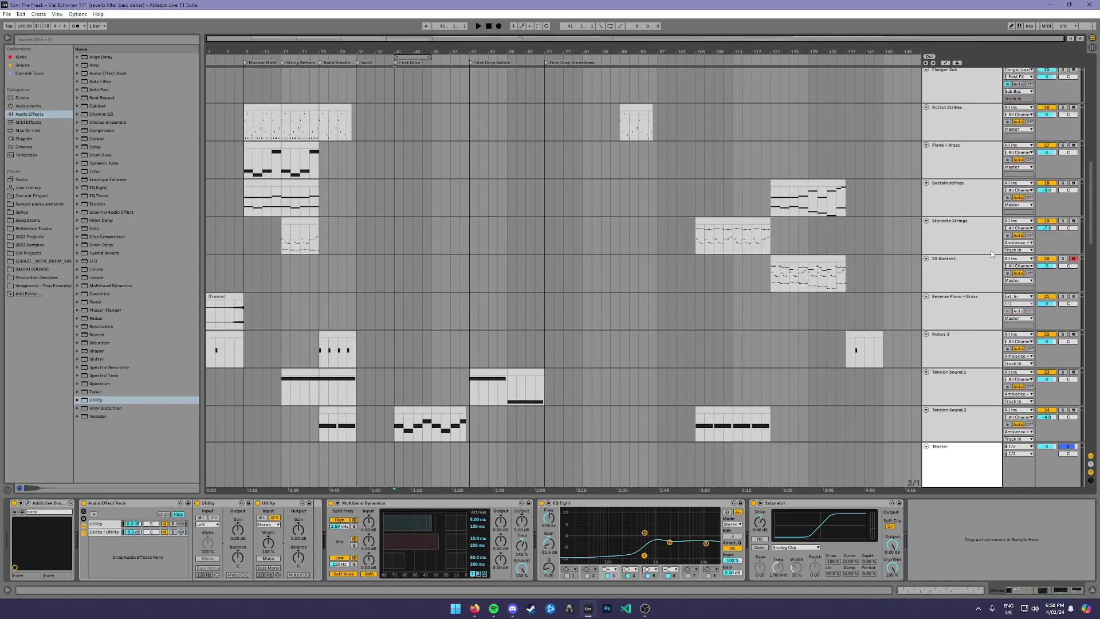
{"action": "left_click_drag", "start_coordinate": [1094, 211], "coordinate": [1092, 92]}
- Mark bars 41 to 49 of the first drop on the Chinas and growl tracks, and show the Master's devices
{"action": "left_click_drag", "start_coordinate": [395, 49], "coordinate": [451, 170]}
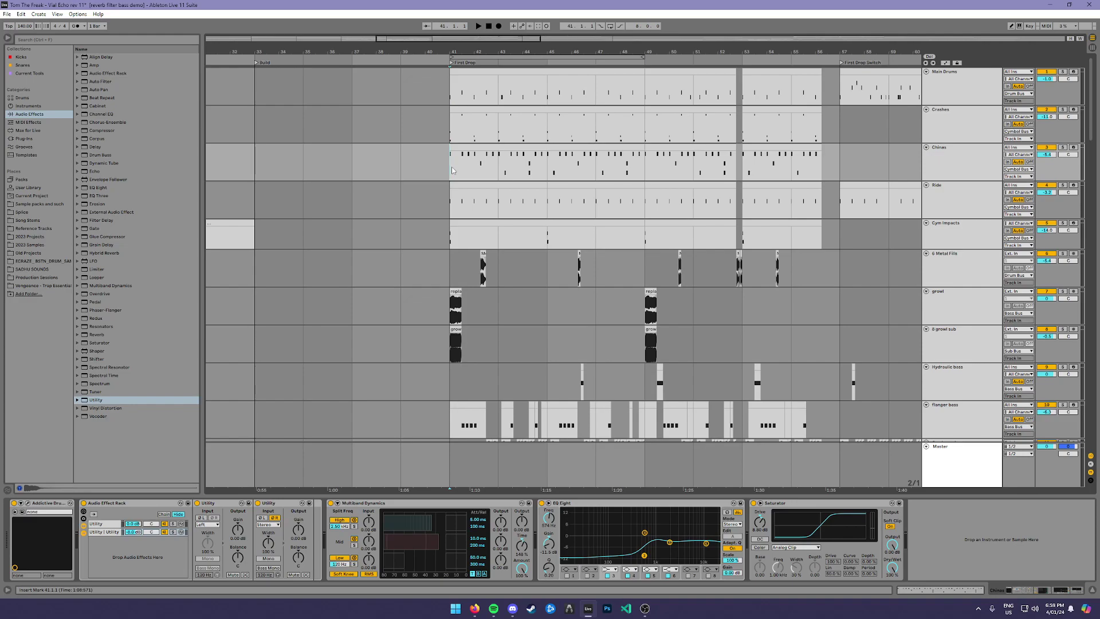
{"action": "left_click_drag", "start_coordinate": [452, 170], "coordinate": [650, 170]}
{"action": "scroll", "coordinate": [649, 170], "scroll_direction": "down", "scroll_amount": 5}
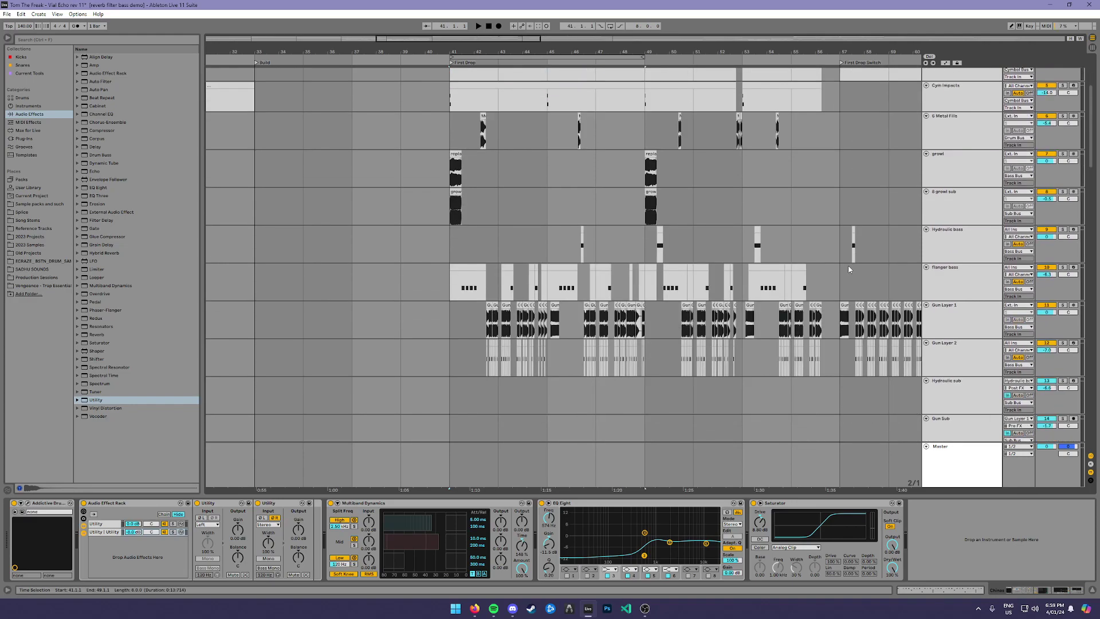
{"action": "left_click", "coordinate": [937, 458]}
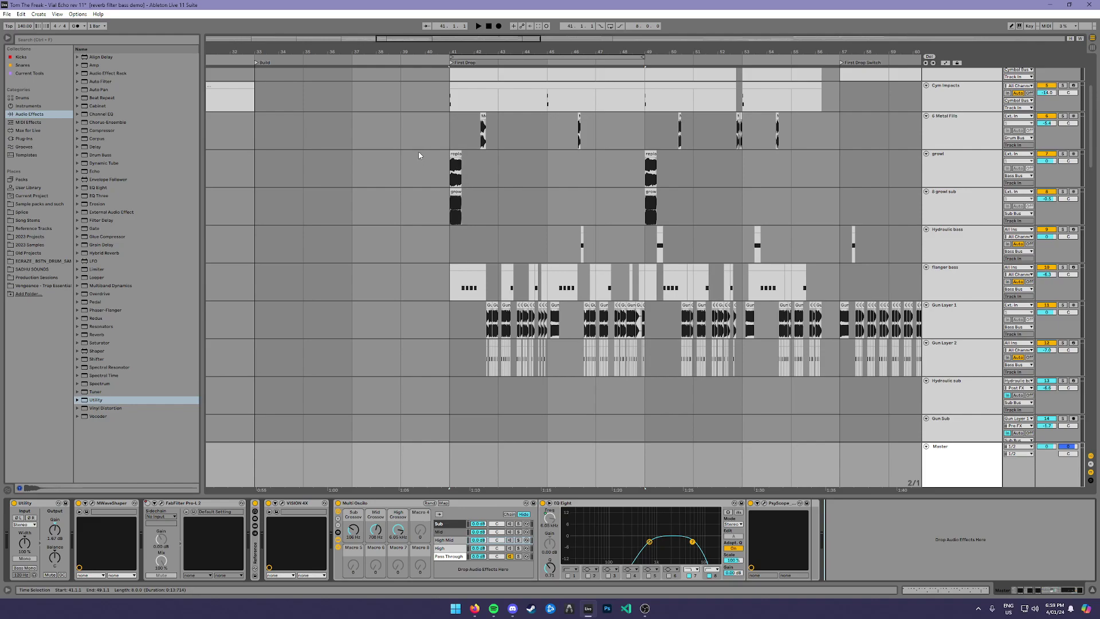
{"action": "left_click_drag", "start_coordinate": [448, 172], "coordinate": [643, 181]}
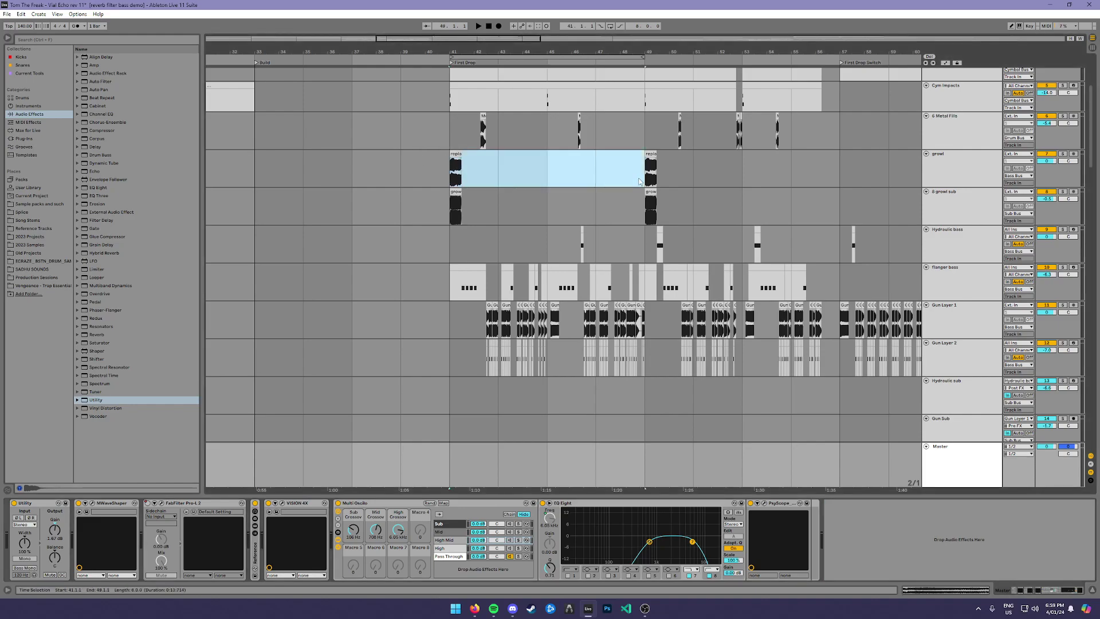
{"action": "left_click", "coordinate": [934, 483]}
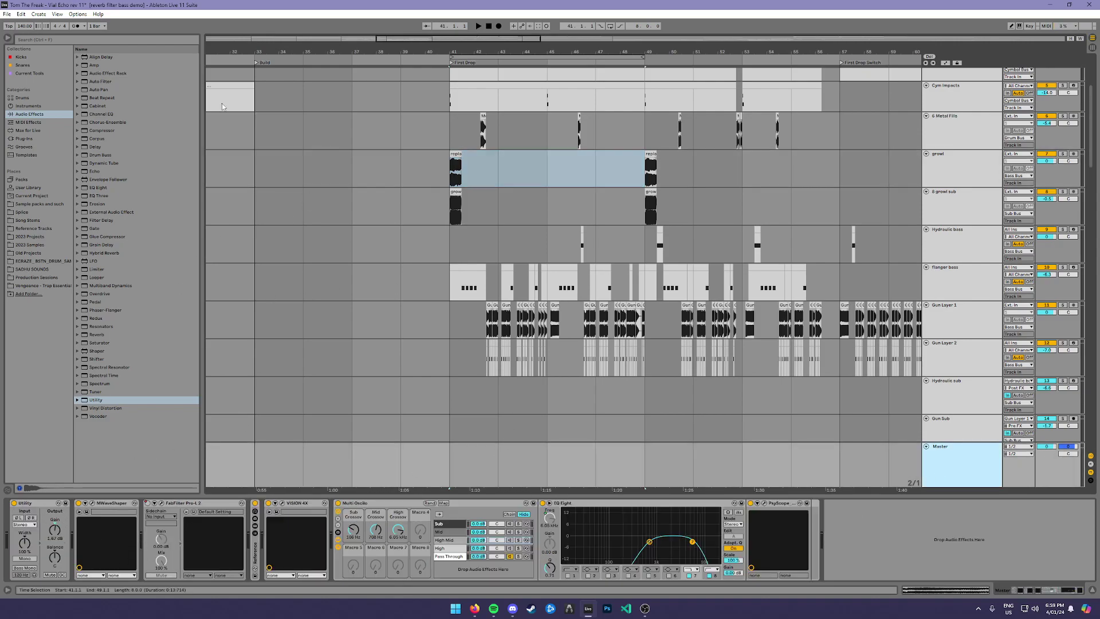
- Place the insert marker at bar 37 on the Gun Sub track and start playback from there
{"action": "key", "text": "minus"}
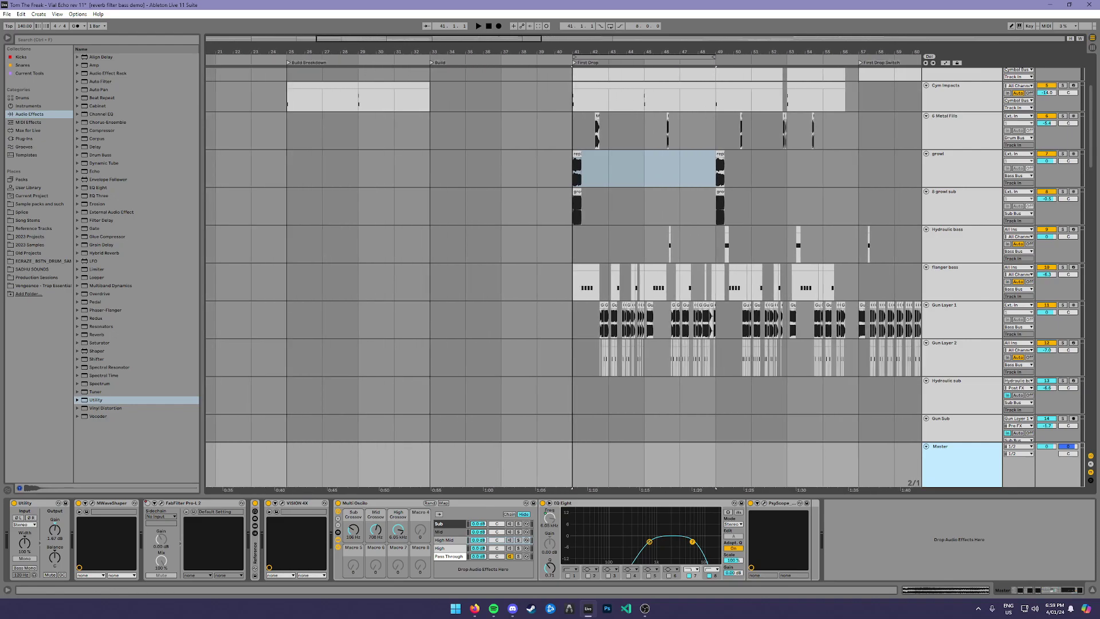
{"action": "key", "text": "minus"}
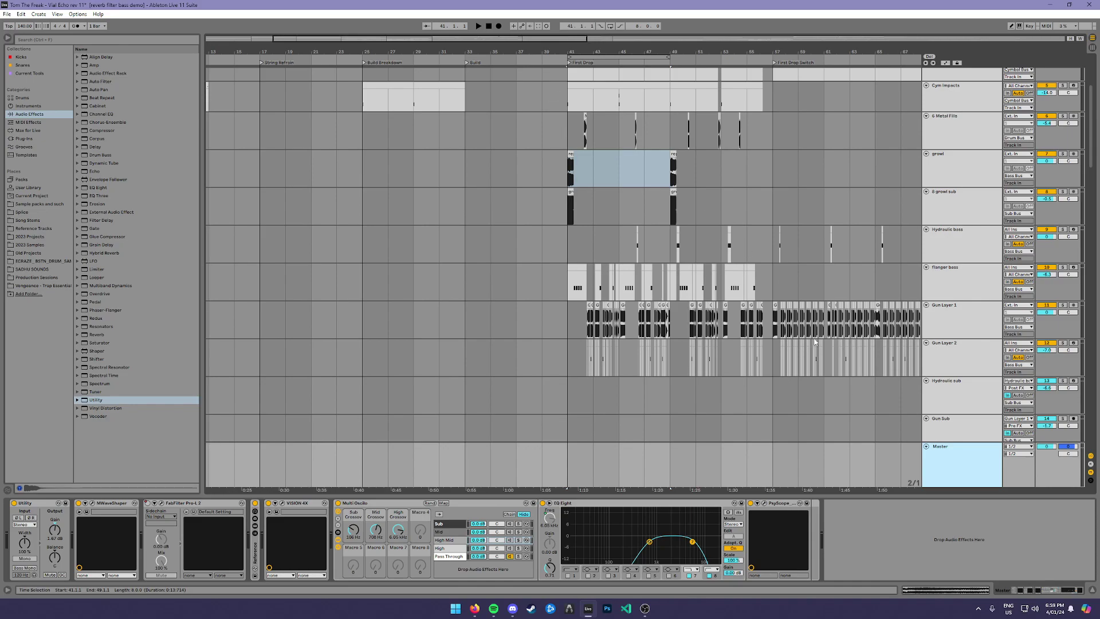
{"action": "scroll", "coordinate": [974, 401], "scroll_direction": "down", "scroll_amount": 5}
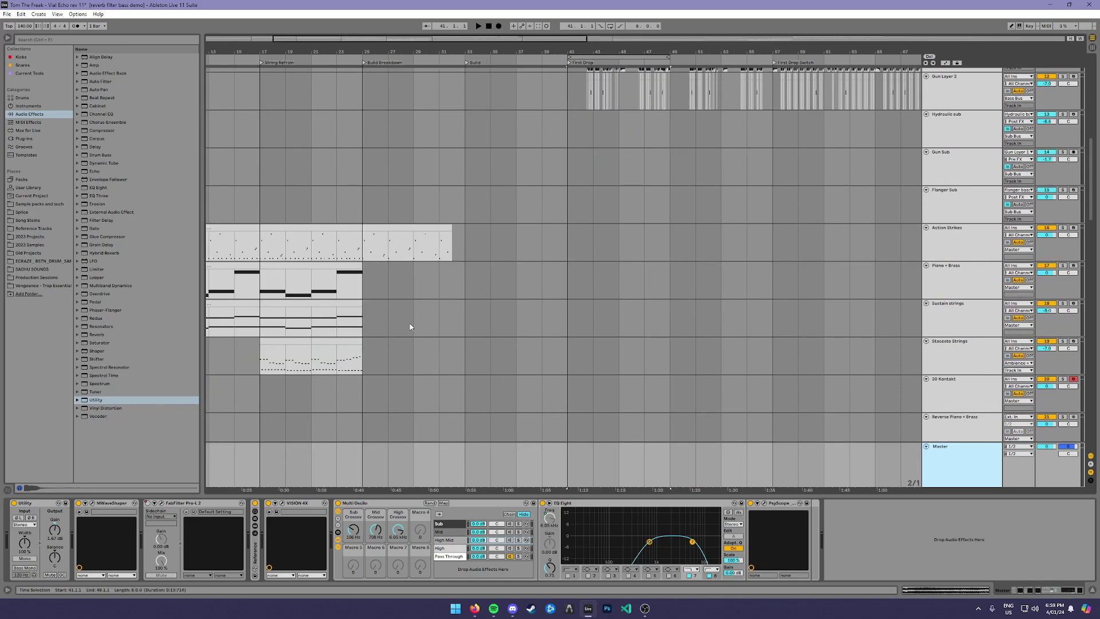
{"action": "left_click", "coordinate": [544, 166]}
{"action": "left_click", "coordinate": [464, 174]}
{"action": "left_click", "coordinate": [944, 459]}
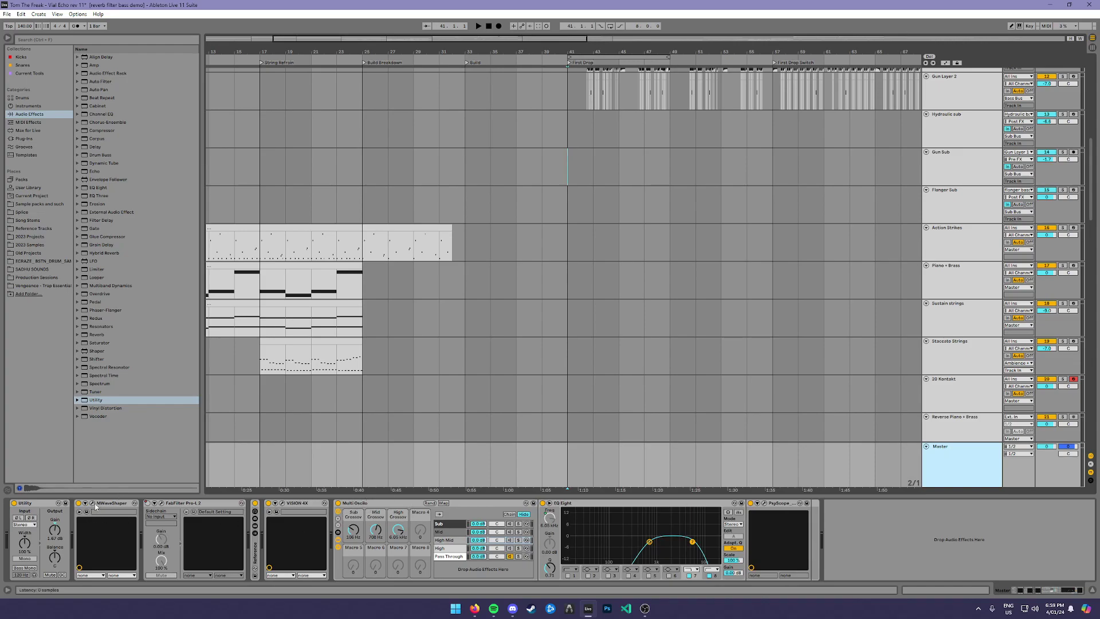
{"action": "left_click", "coordinate": [471, 173]}
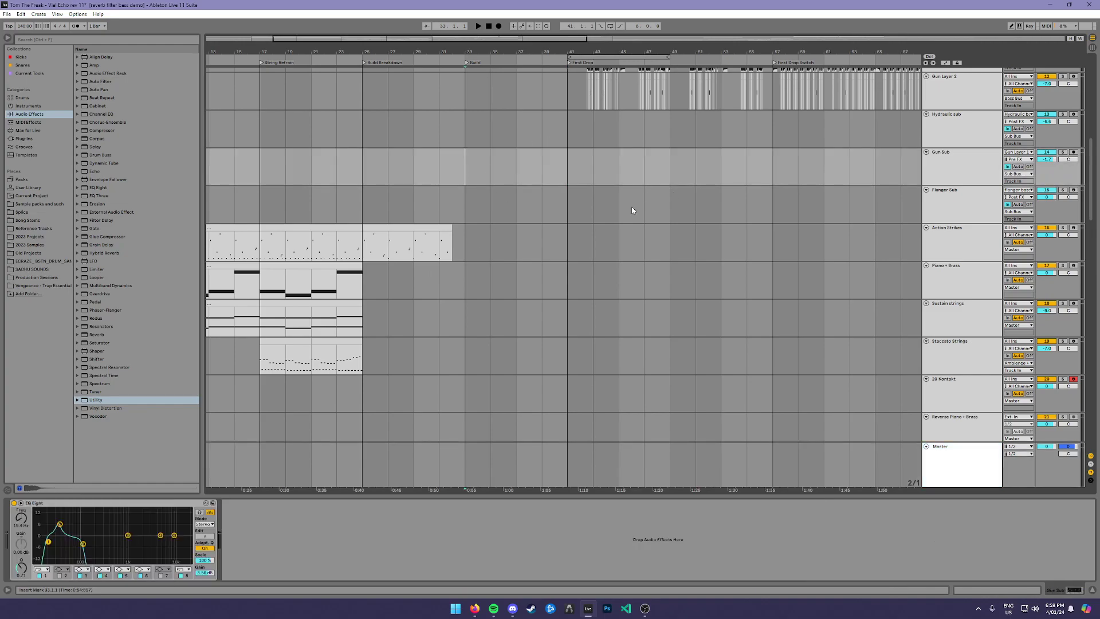
{"action": "left_click", "coordinate": [516, 168]}
{"action": "key", "text": "space"}
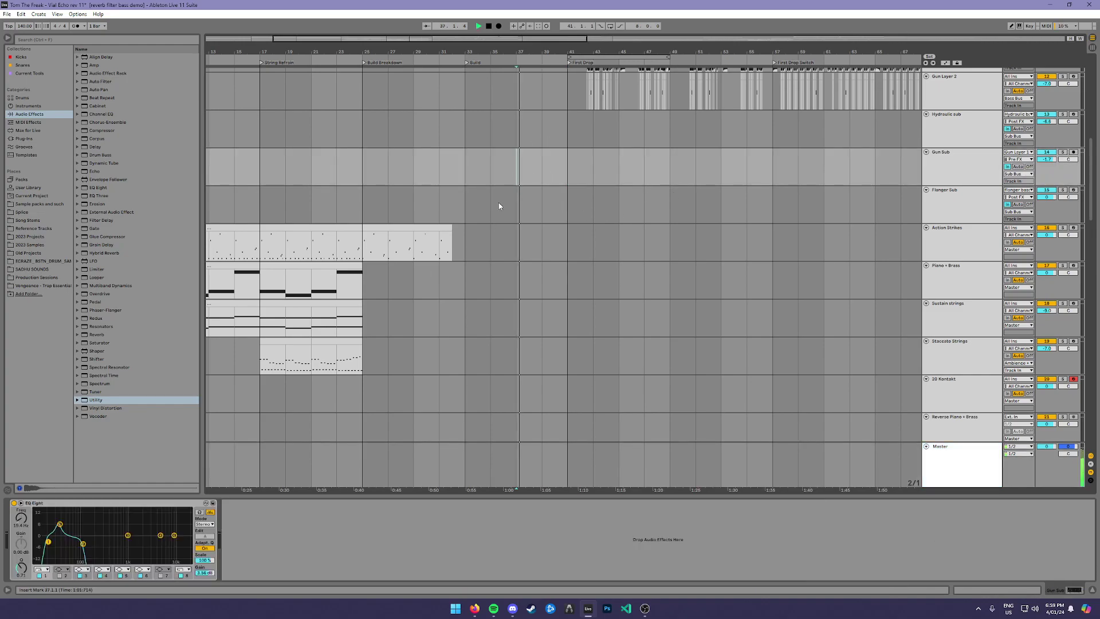
- Open PsyScope Pro from the Master's High chain as the main instance, and enlarge its window without the correlation display
{"action": "left_click", "coordinate": [962, 455]}
{"action": "left_click", "coordinate": [929, 543]}
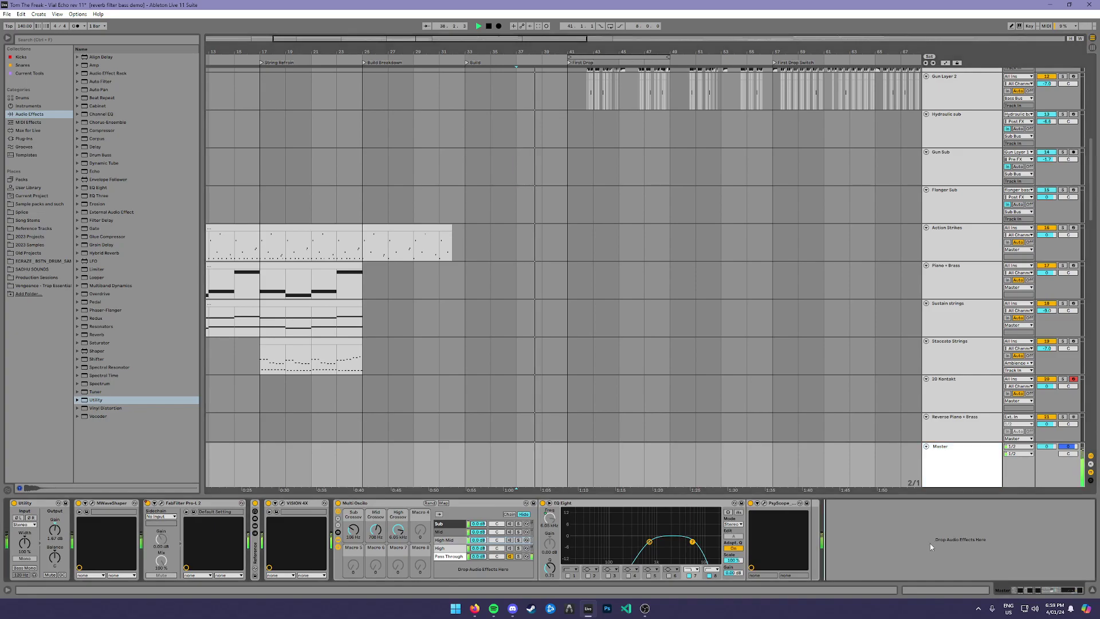
{"action": "left_click", "coordinate": [764, 503]}
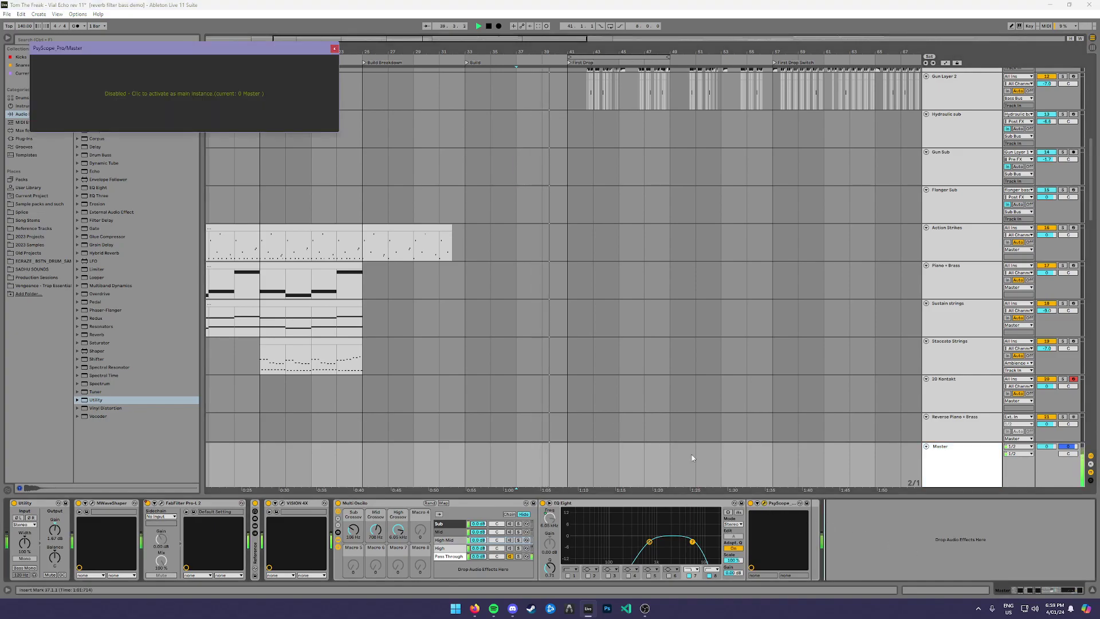
{"action": "left_click", "coordinate": [765, 504]}
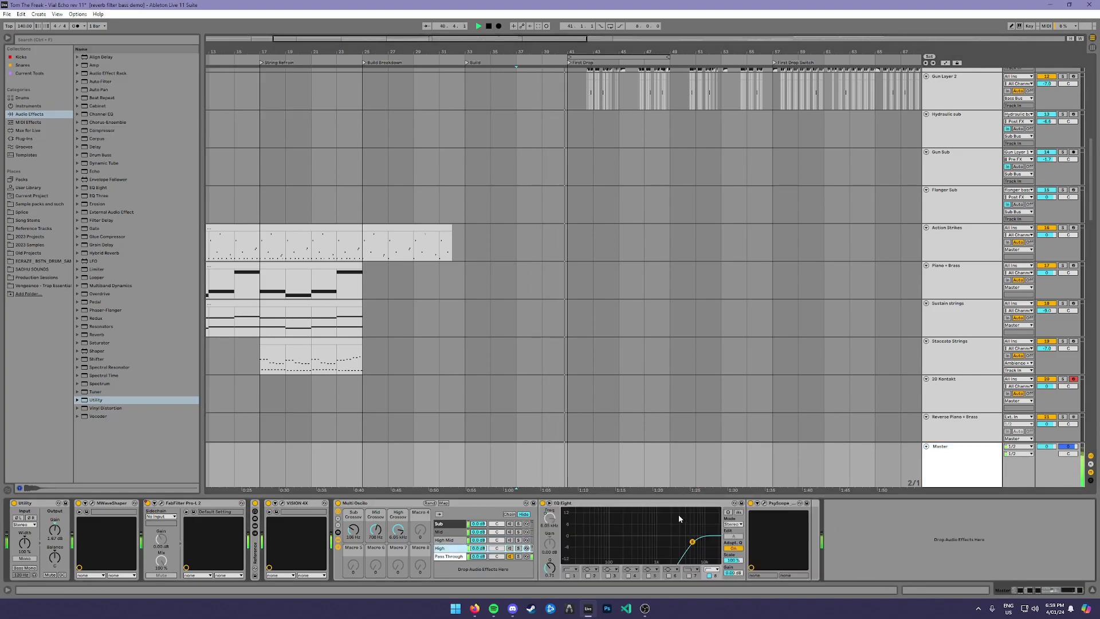
{"action": "left_click", "coordinate": [764, 504]}
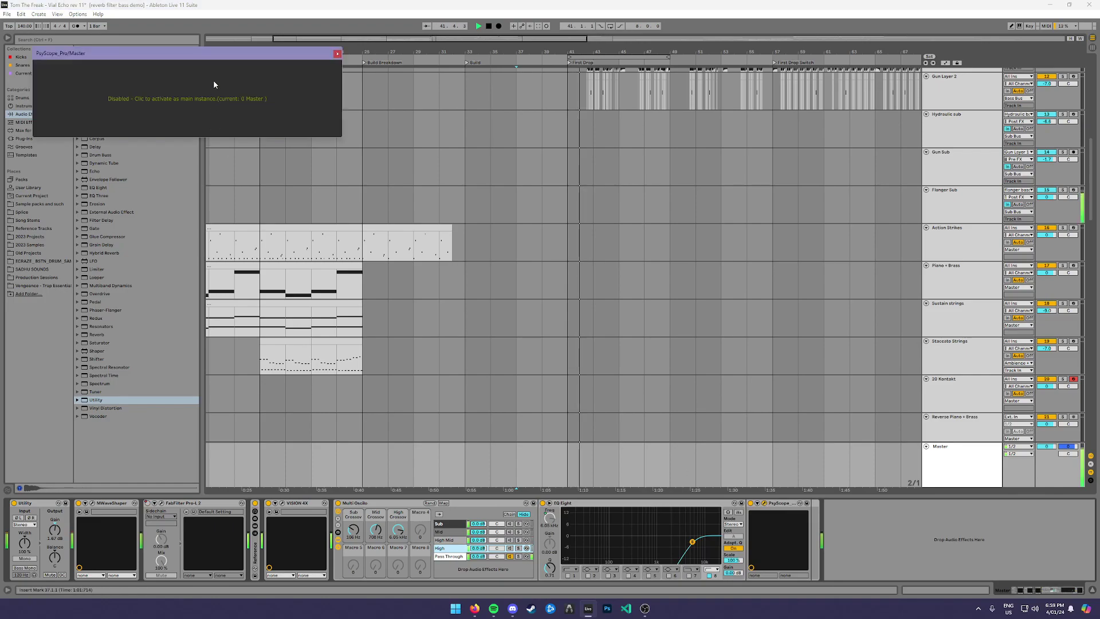
{"action": "left_click", "coordinate": [274, 126]}
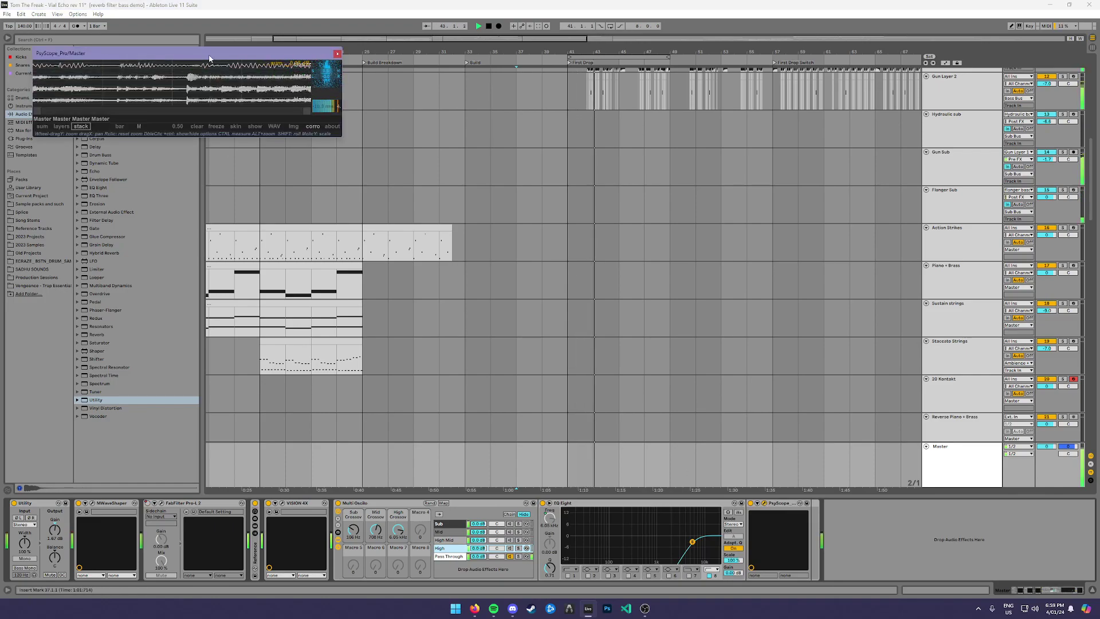
{"action": "left_click_drag", "start_coordinate": [208, 53], "coordinate": [318, 82]}
{"action": "left_click_drag", "start_coordinate": [449, 166], "coordinate": [818, 369]}
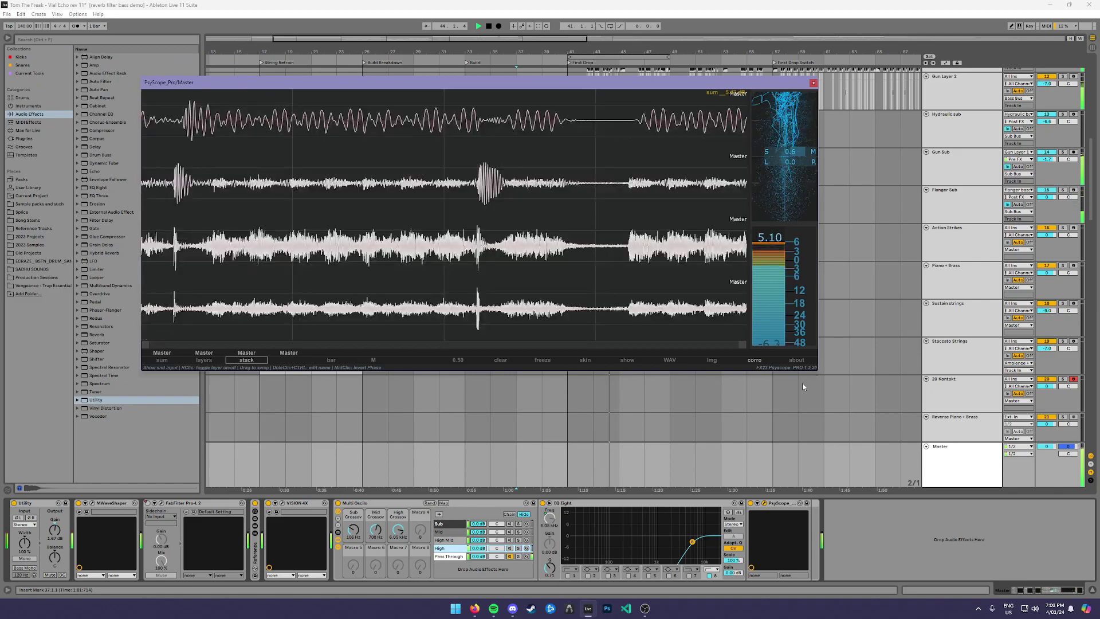
{"action": "left_click", "coordinate": [754, 359]}
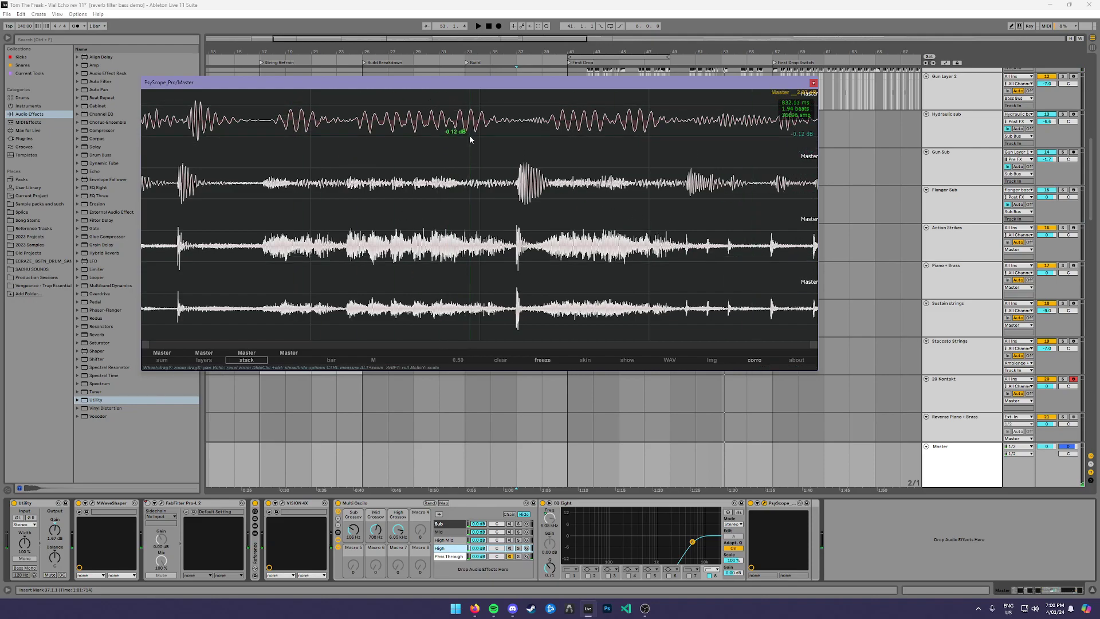
- Solo the Sub band in the Master's multiband rack and play the first drop from bar 41 to view its waveform
{"action": "left_click", "coordinate": [442, 526]}
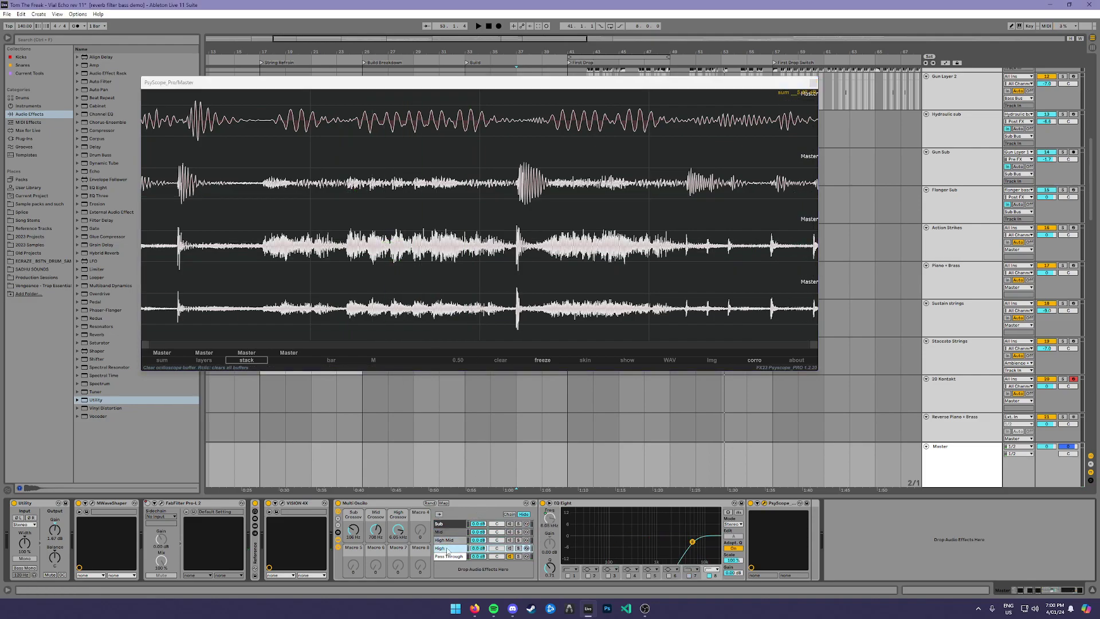
{"action": "left_click", "coordinate": [451, 524]}
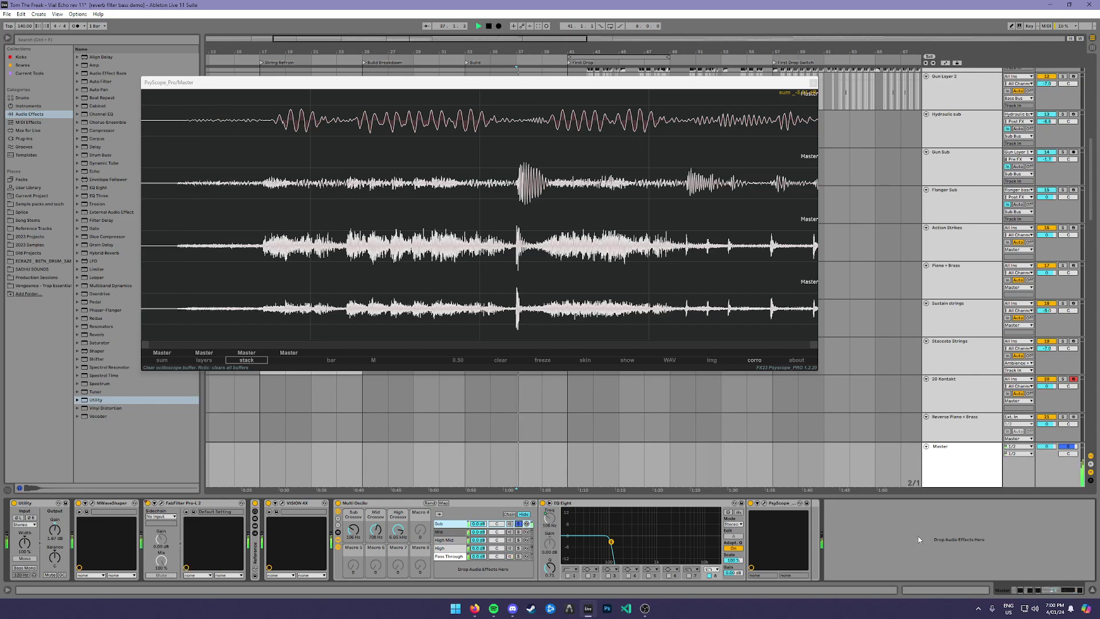
{"action": "left_click", "coordinate": [567, 69]}
{"action": "key", "text": "space"}
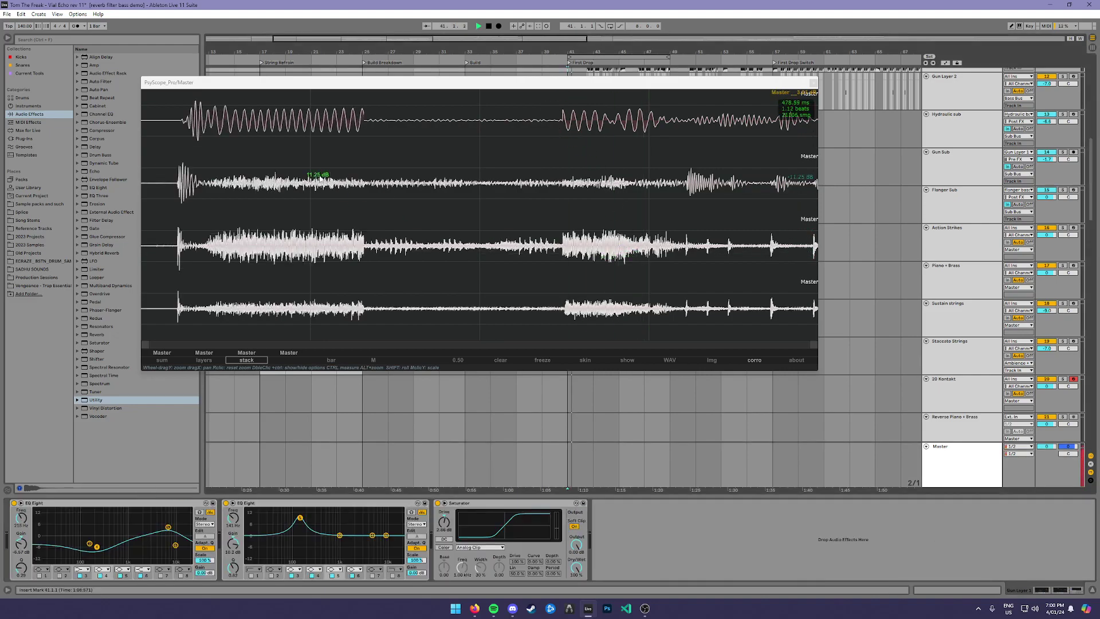
{"action": "key", "text": "space"}
{"action": "left_click", "coordinate": [853, 465]}
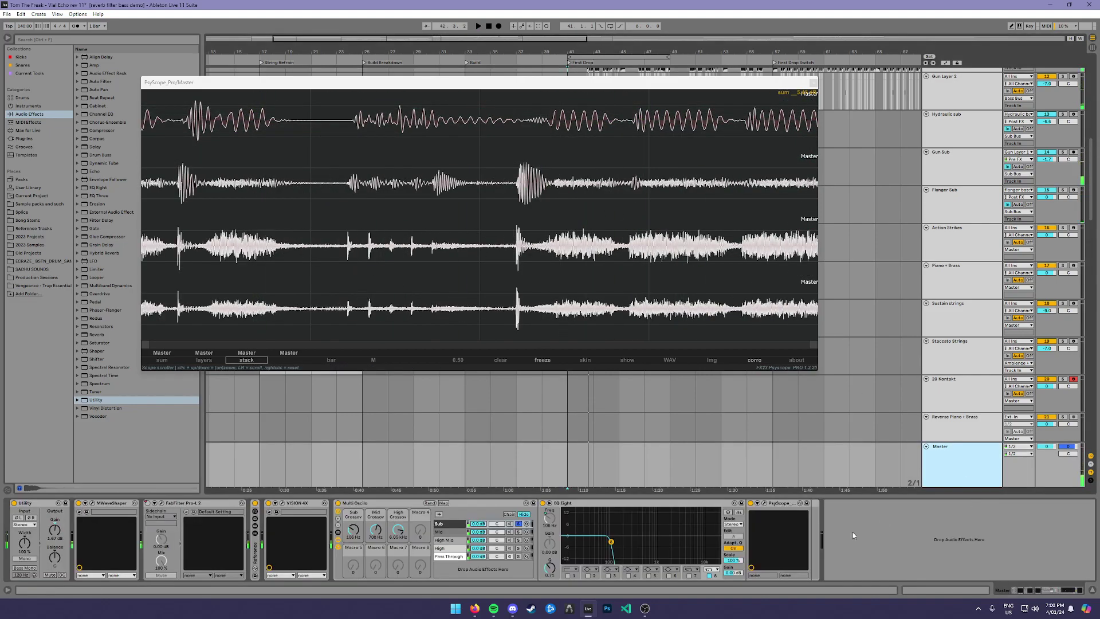
- Solo the Mid, High Mid and High bands in turn, auditioning the drop from bar 41 against the scope
{"action": "left_click", "coordinate": [519, 532]}
{"action": "key", "text": "space"}
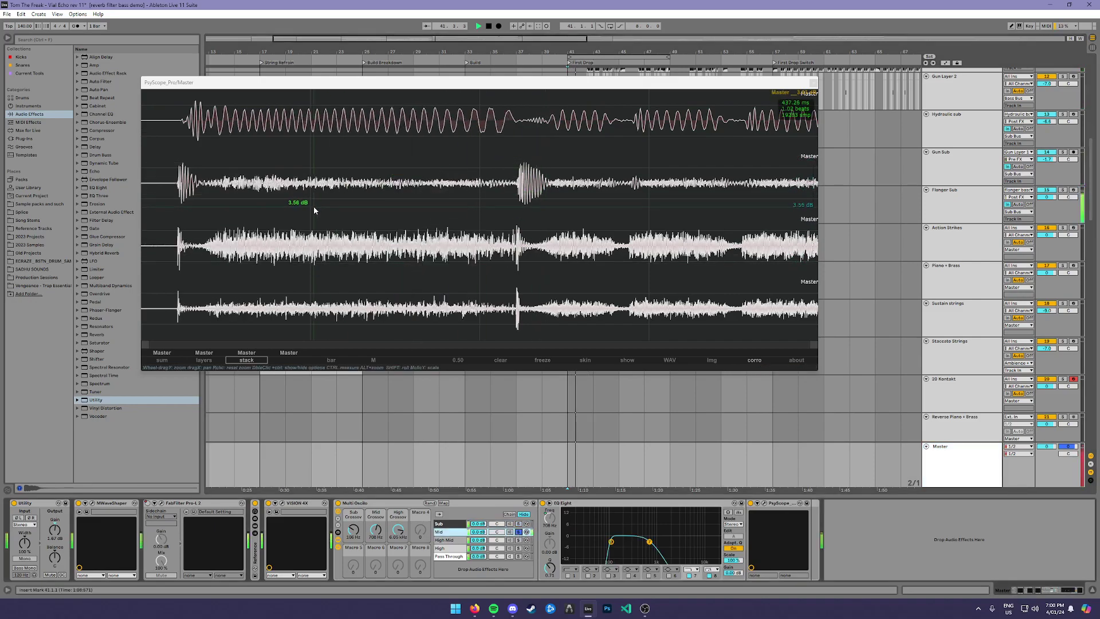
{"action": "key", "text": "space"}
{"action": "left_click", "coordinate": [518, 539]}
{"action": "key", "text": "space"}
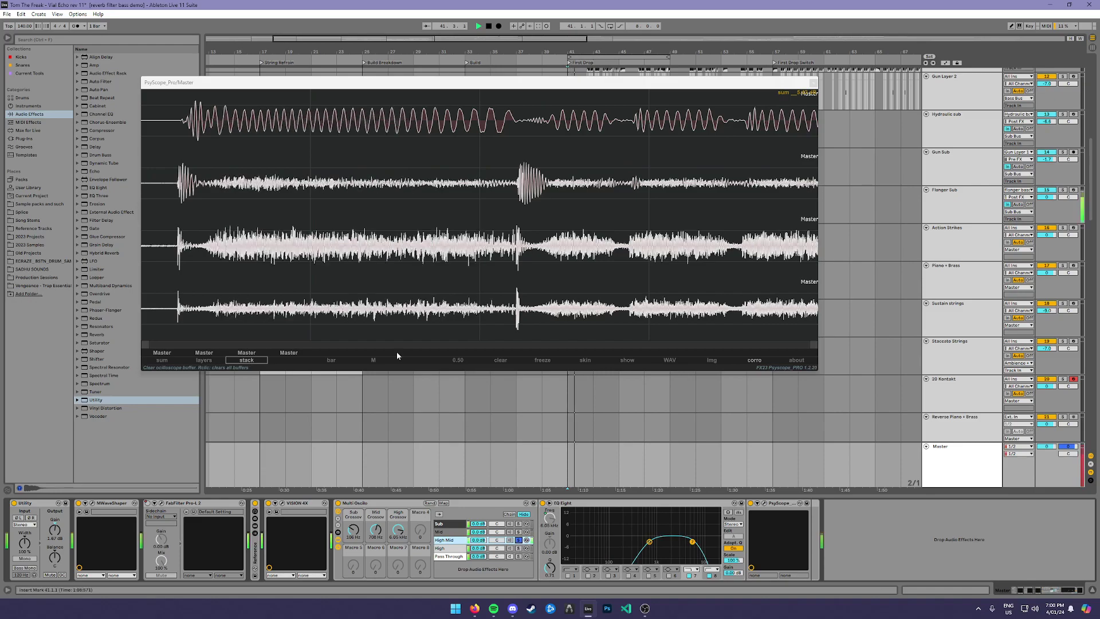
{"action": "left_click", "coordinate": [519, 547]}
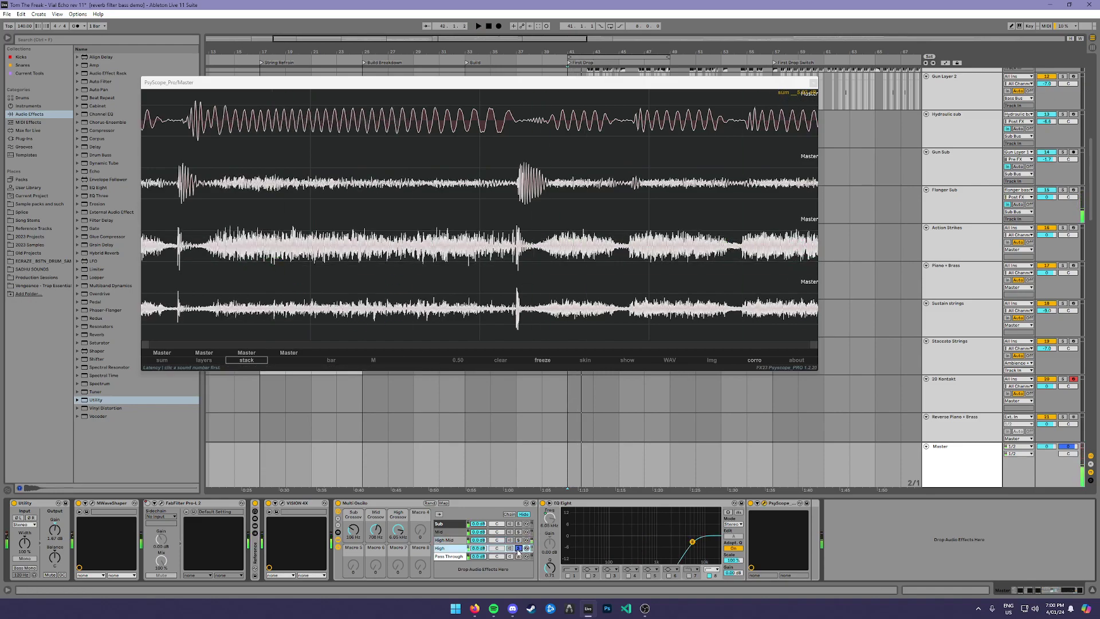
- Stop playback and bring up the sidechainer device at the end of the Sub + Bass Sum track's effect chain
{"action": "key", "text": "space"}
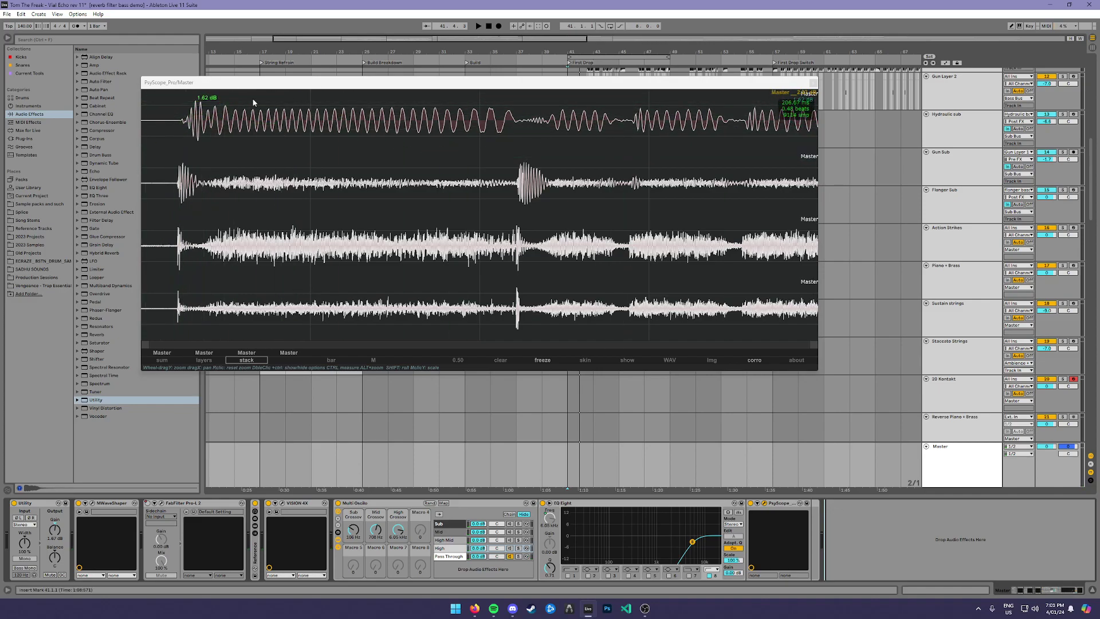
{"action": "scroll", "coordinate": [983, 357], "scroll_direction": "down", "scroll_amount": 3}
{"action": "scroll", "coordinate": [992, 346], "scroll_direction": "down", "scroll_amount": 5}
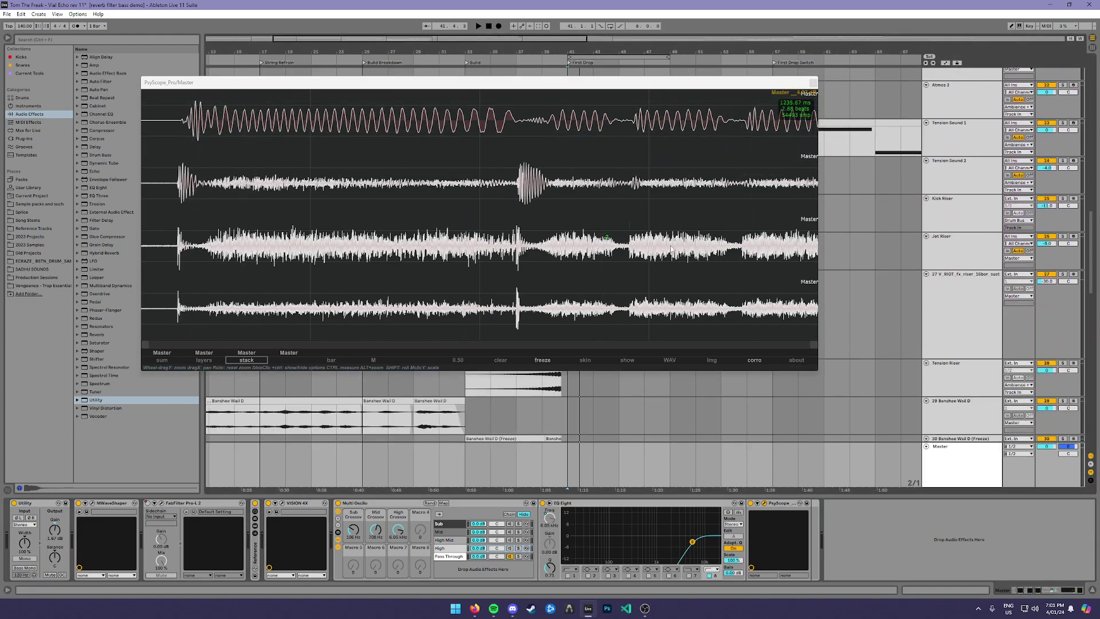
{"action": "scroll", "coordinate": [986, 307], "scroll_direction": "down", "scroll_amount": 4}
{"action": "scroll", "coordinate": [987, 308], "scroll_direction": "down", "scroll_amount": 4}
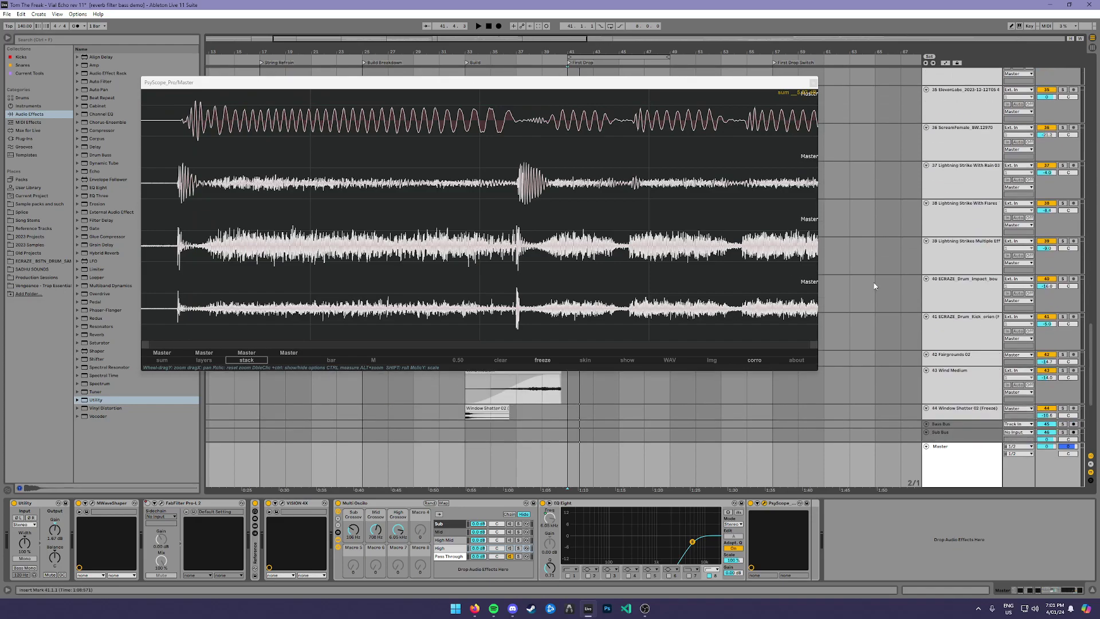
{"action": "scroll", "coordinate": [989, 376], "scroll_direction": "down", "scroll_amount": 4}
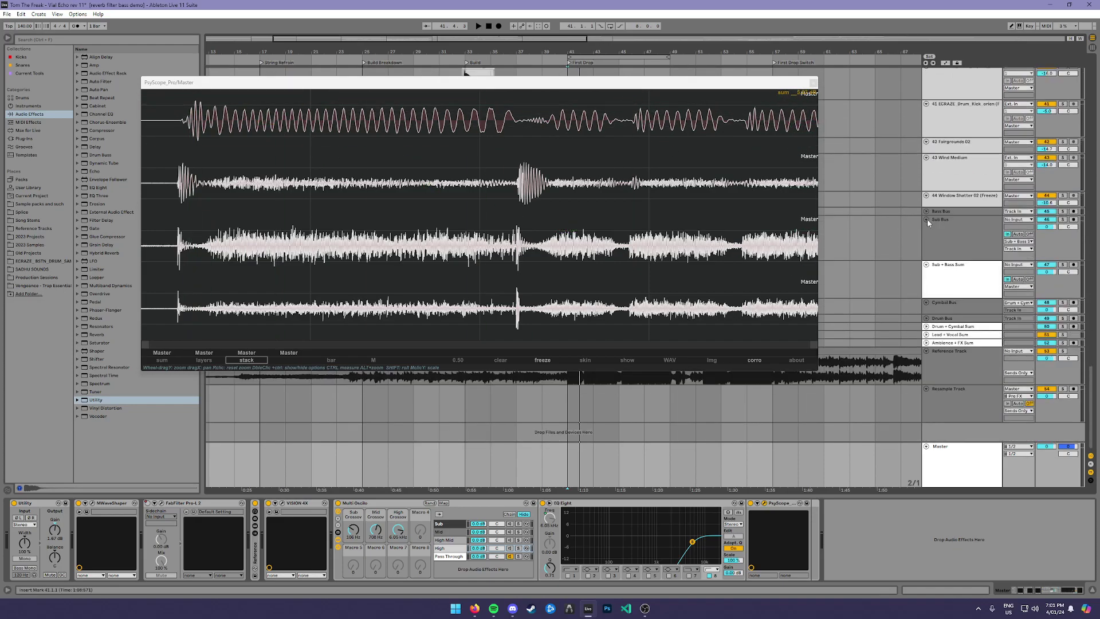
{"action": "left_click", "coordinate": [961, 236]}
{"action": "left_click", "coordinate": [979, 279]}
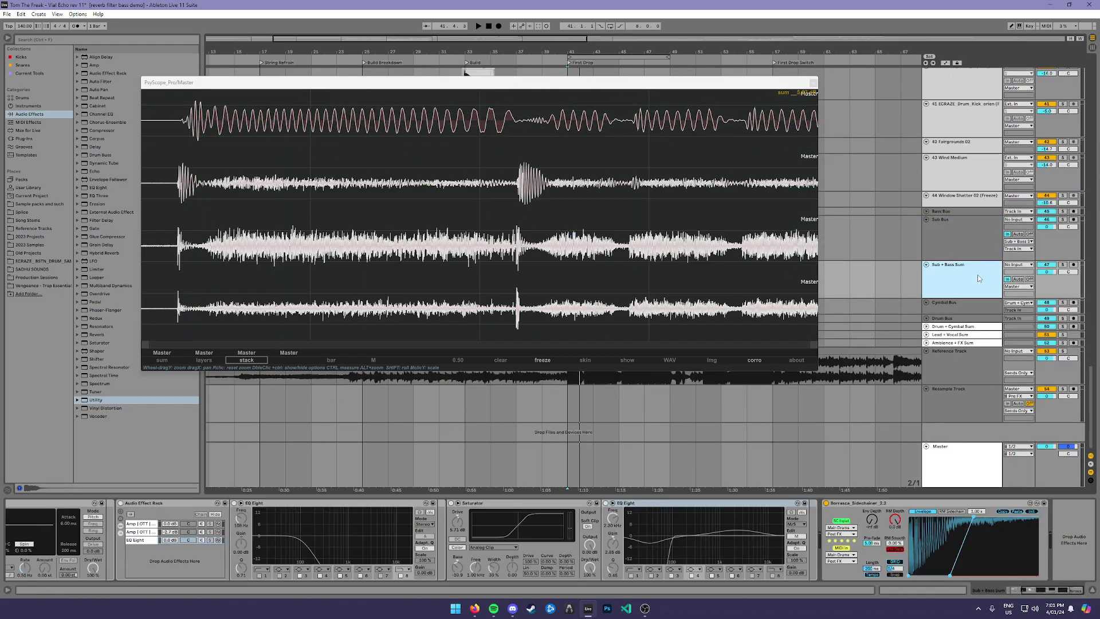
{"action": "left_click", "coordinate": [1072, 595]}
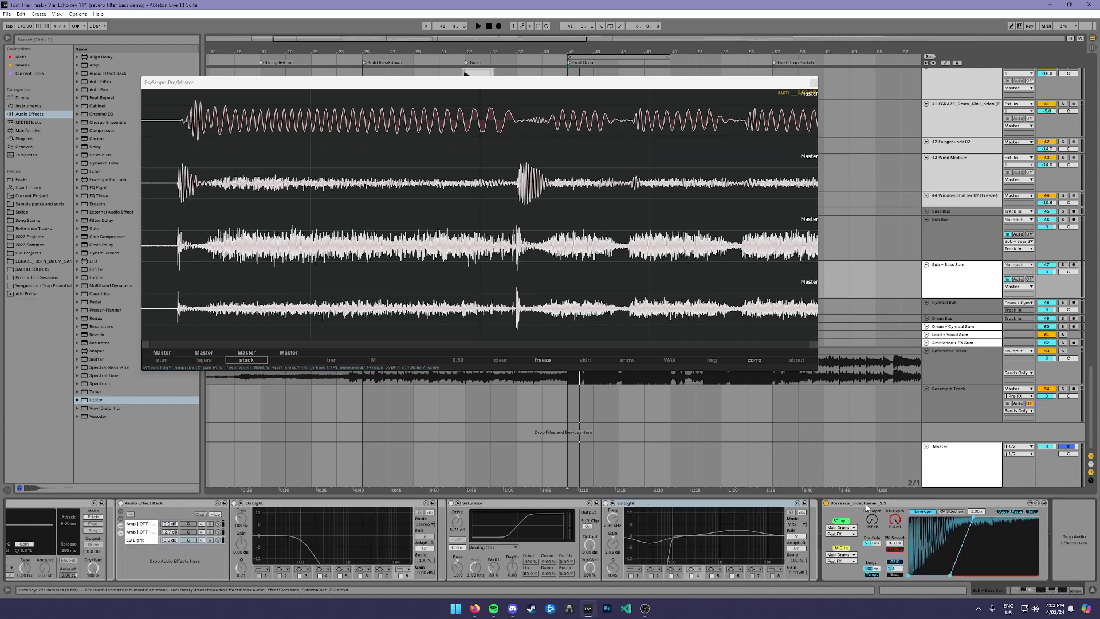
{"action": "left_click", "coordinate": [882, 538]}
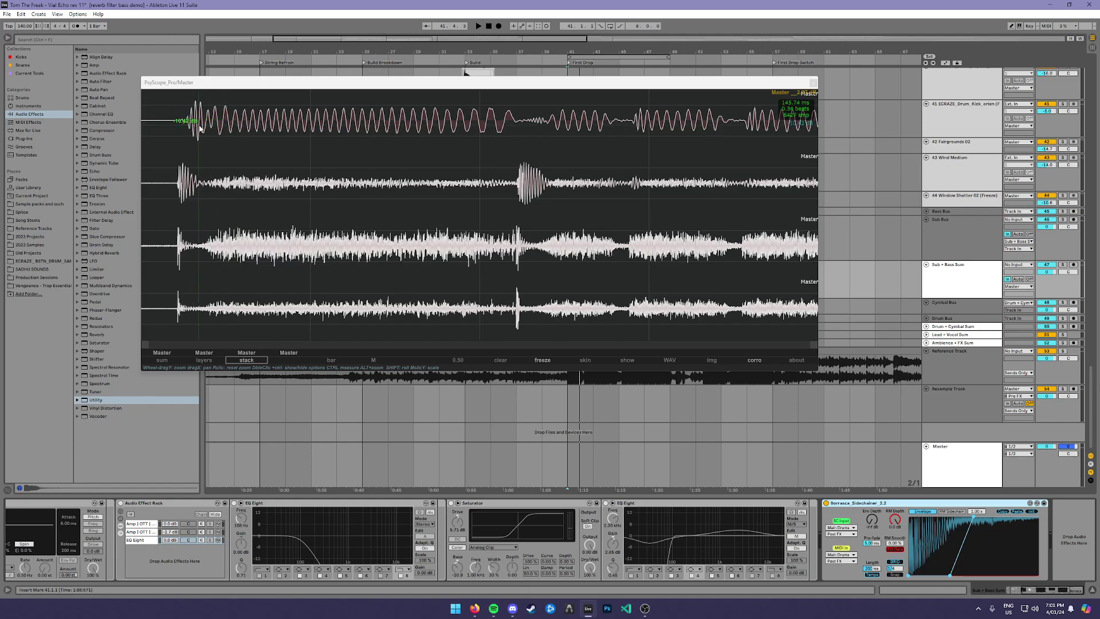
{"action": "left_click", "coordinate": [1063, 327]}
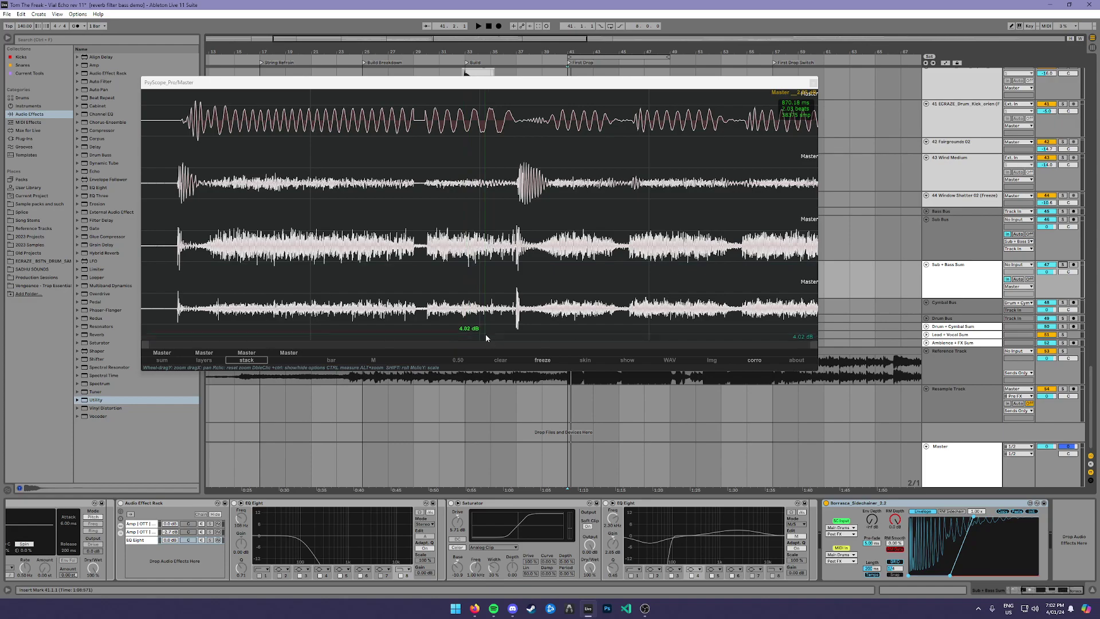
- Close the PsyScope window and delete the existing audio clip from the Reference Track
{"action": "left_click", "coordinate": [569, 383]}
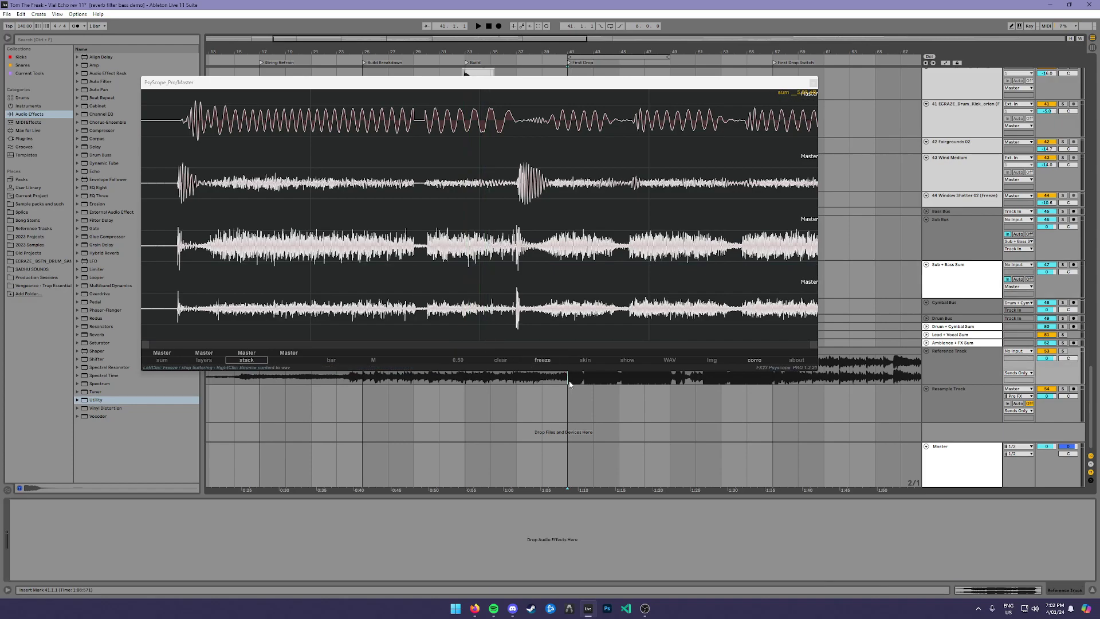
{"action": "left_click", "coordinate": [814, 84]}
{"action": "left_click", "coordinate": [553, 349]}
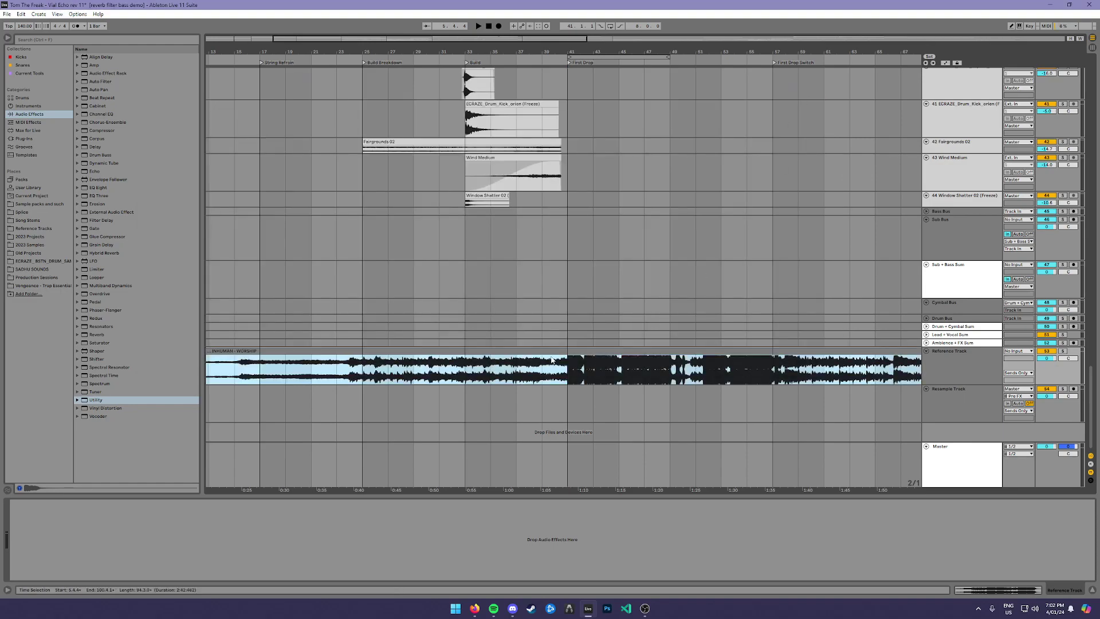
{"action": "key", "text": "Delete"}
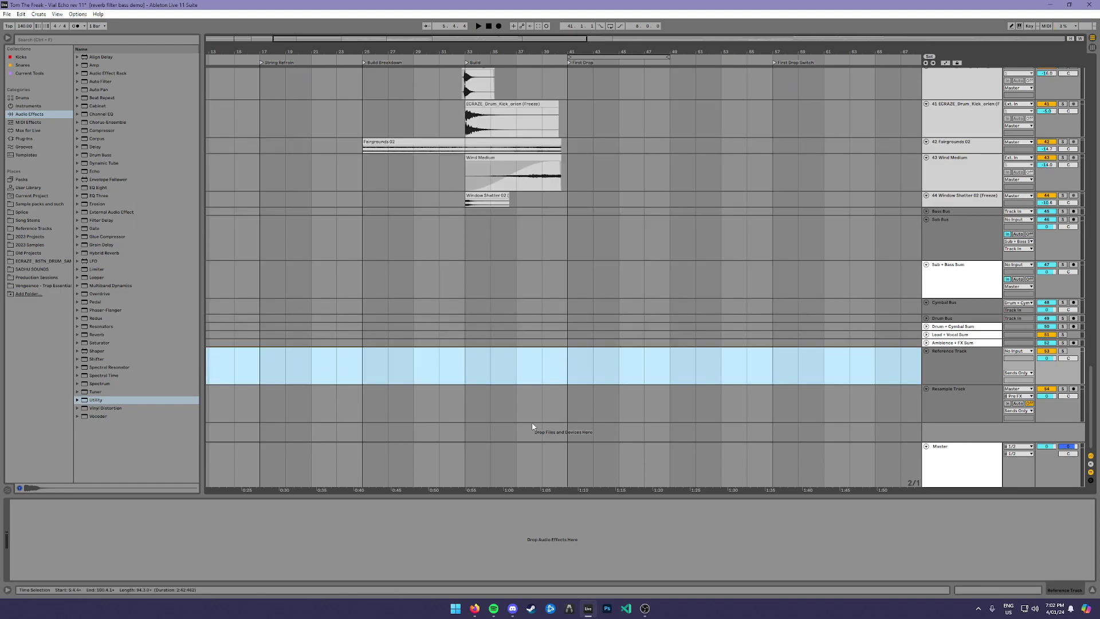
- Add the "Trilla - Total Fuckup" WAV from the Dubstep > Tearout folder of Reference Tracks to the Reference Track
{"action": "left_click", "coordinate": [43, 229]}
{"action": "left_click", "coordinate": [41, 221]}
{"action": "left_click", "coordinate": [41, 213]}
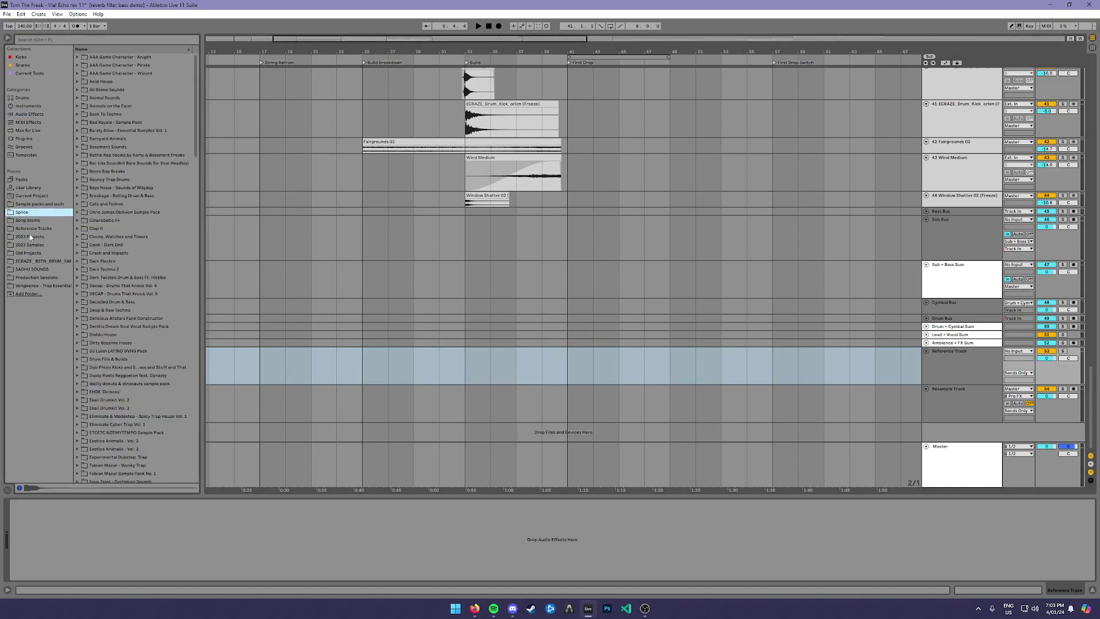
{"action": "left_click", "coordinate": [34, 228]}
{"action": "left_click", "coordinate": [78, 73]}
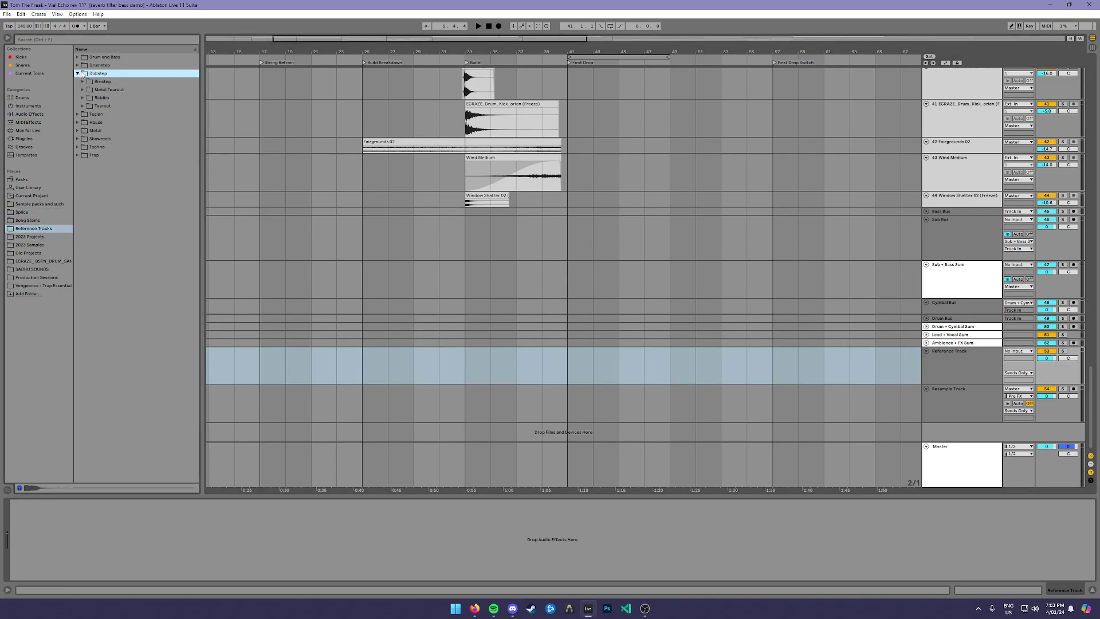
{"action": "left_click", "coordinate": [83, 106]}
{"action": "left_click_drag", "start_coordinate": [137, 220], "coordinate": [348, 357]}
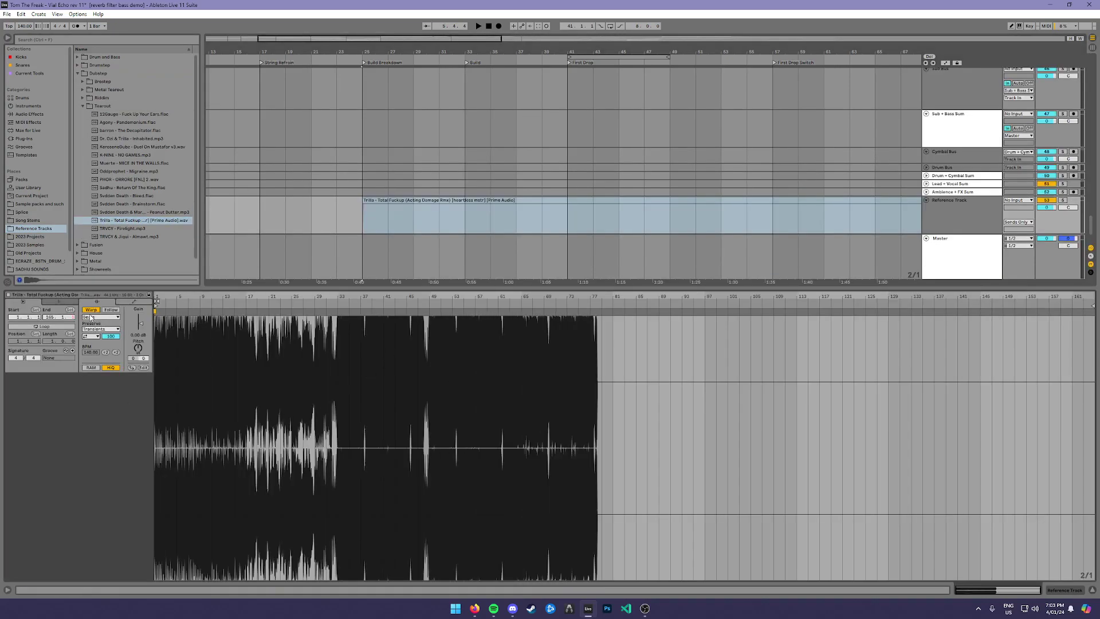
- With warping off, cut the reference clip's intro before its drop and align the drop with the First Drop marker at bar 41
{"action": "left_click_drag", "start_coordinate": [684, 200], "coordinate": [376, 212]}
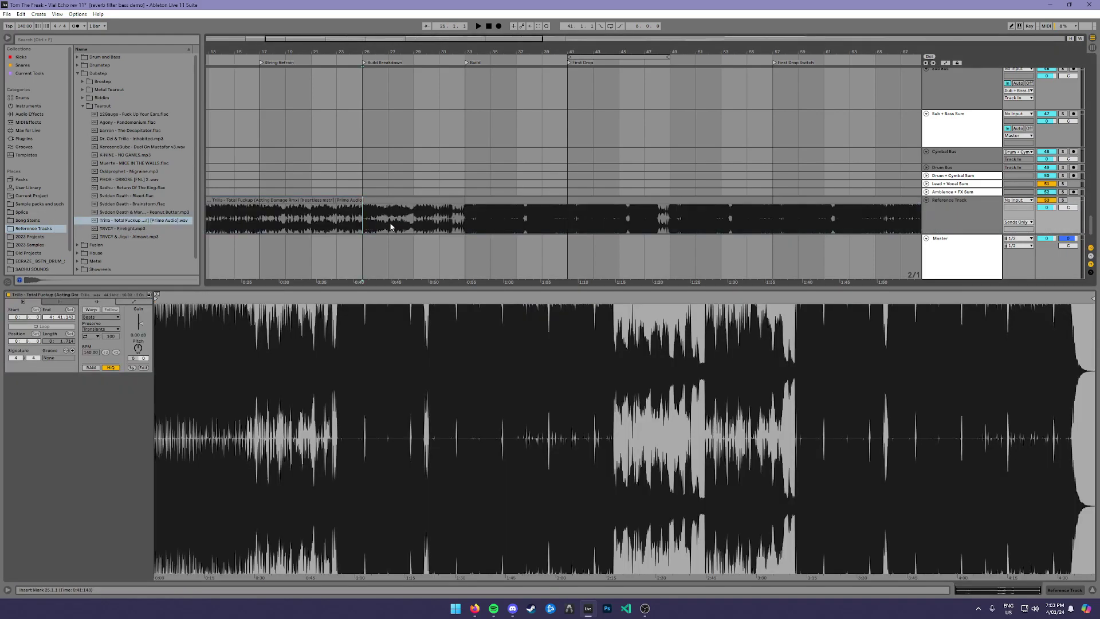
{"action": "left_click", "coordinate": [465, 206], "text": "shift"}
{"action": "key", "text": "Delete"}
{"action": "left_click_drag", "start_coordinate": [481, 201], "coordinate": [570, 208]}
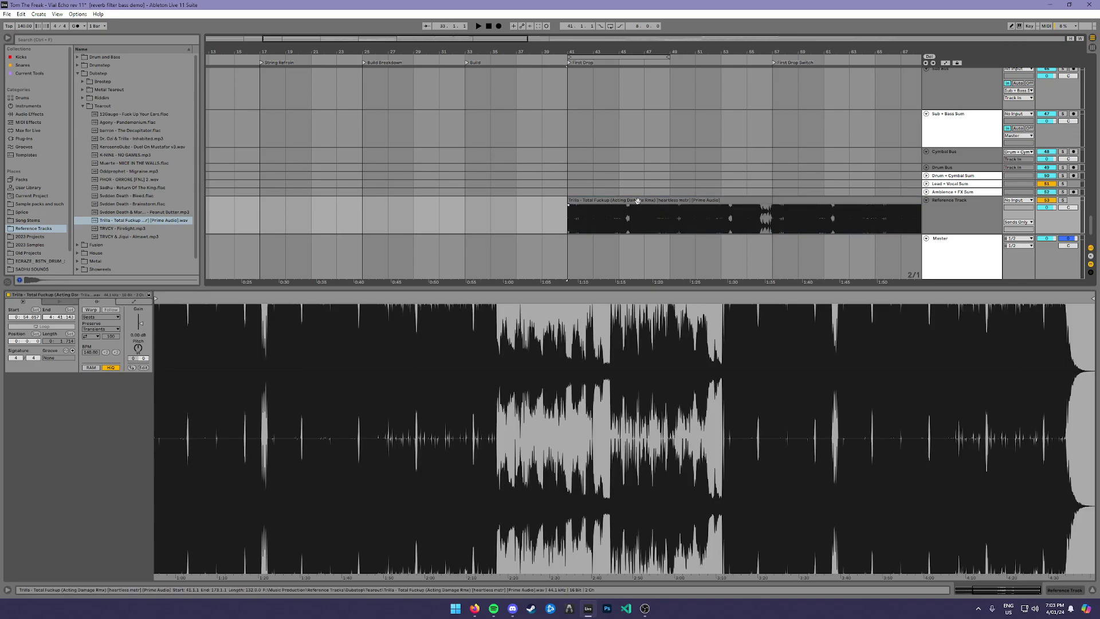
- Return from the clip view to the arrangement with devices shown and place the insert marker at bar 41 on the Reference Track
{"action": "left_click", "coordinate": [943, 215]}
{"action": "left_click", "coordinate": [561, 223]}
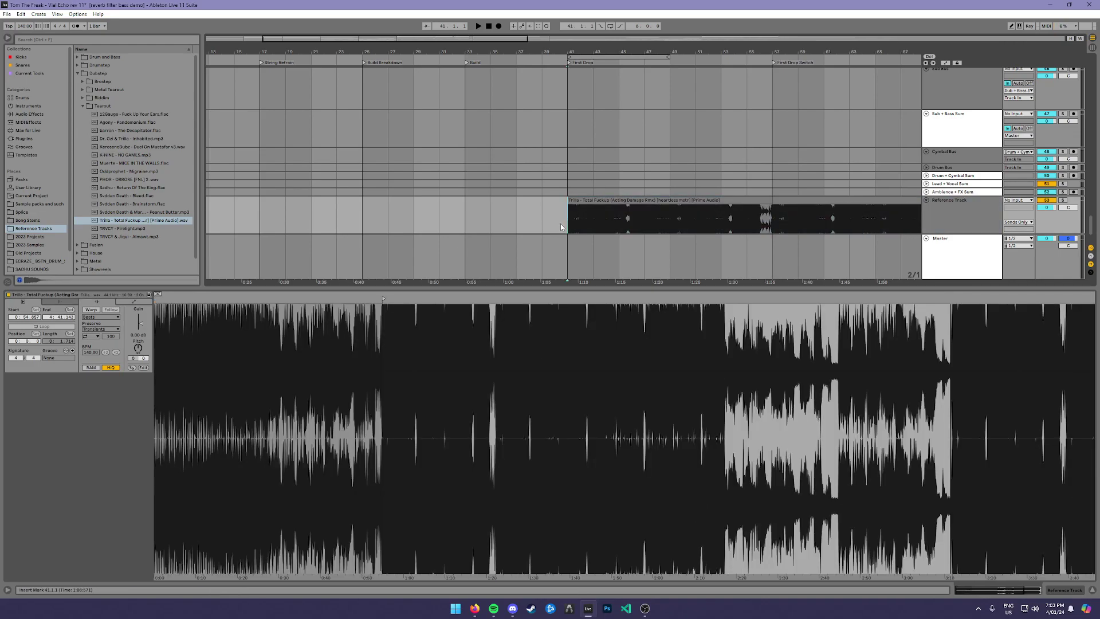
{"action": "double_click", "coordinate": [956, 263]}
{"action": "left_click", "coordinate": [572, 359]}
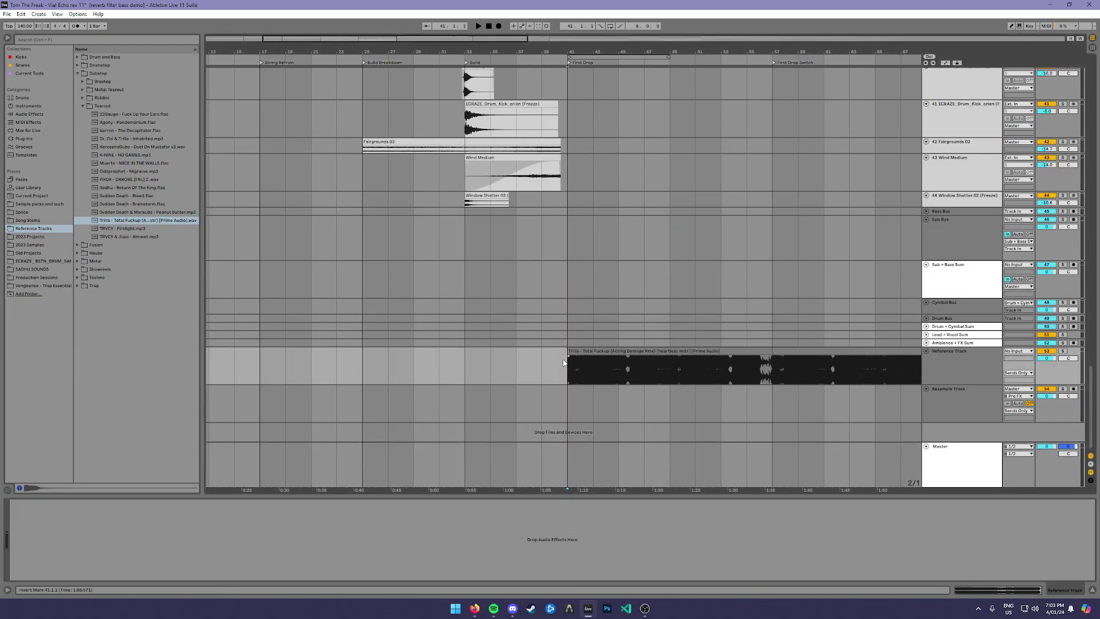
{"action": "left_click", "coordinate": [604, 353]}
{"action": "left_click", "coordinate": [1063, 591]}
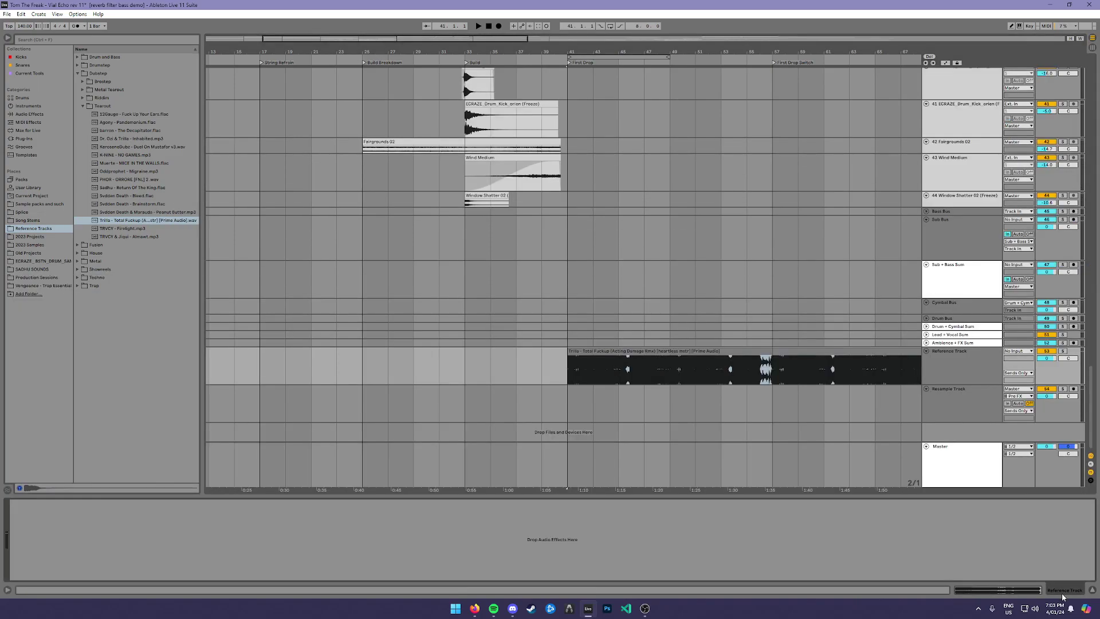
{"action": "left_click", "coordinate": [566, 373]}
- Reopen PsyScope Pro from the Master's chain, move its window clear of the Reference Track, and play the reference drop from bar 41
{"action": "left_click", "coordinate": [966, 467]}
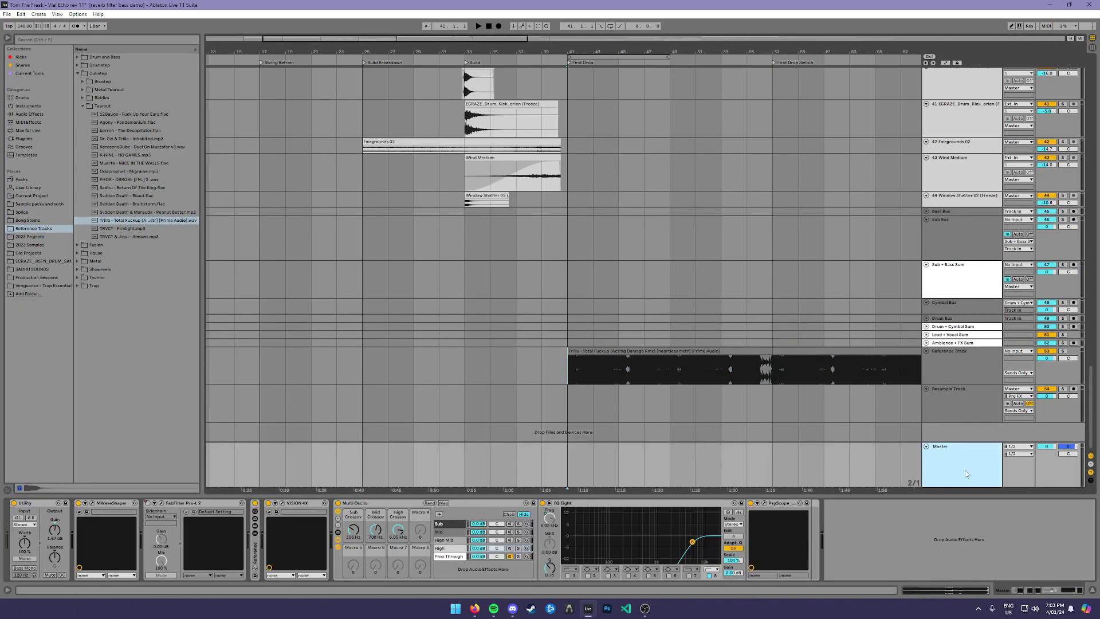
{"action": "left_click", "coordinate": [757, 503]}
{"action": "left_click_drag", "start_coordinate": [452, 82], "coordinate": [416, 50]}
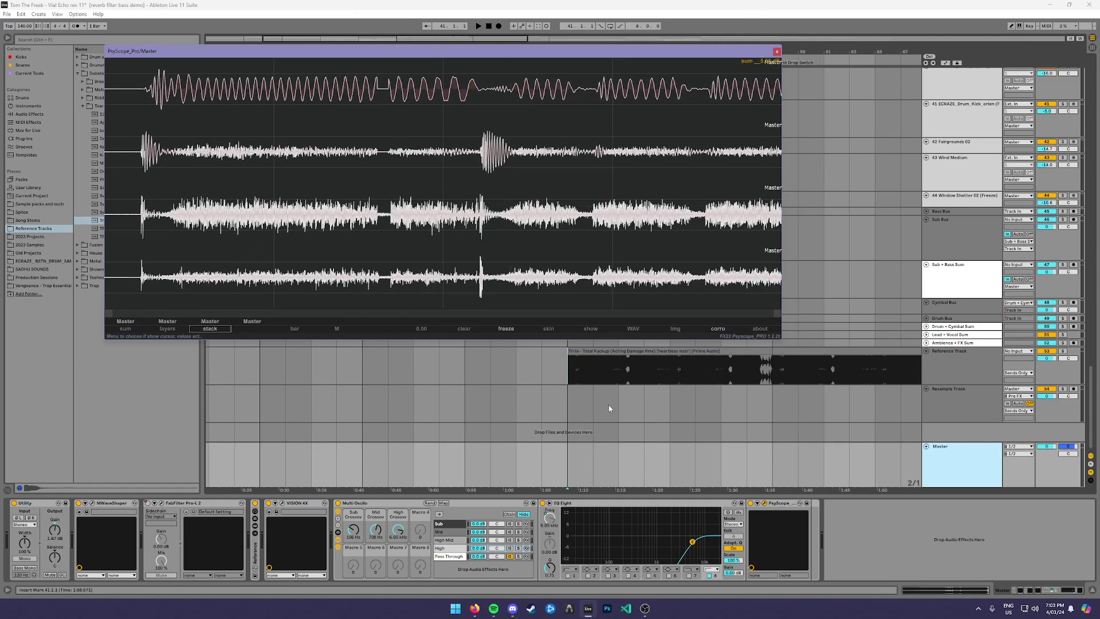
{"action": "left_click", "coordinate": [561, 370]}
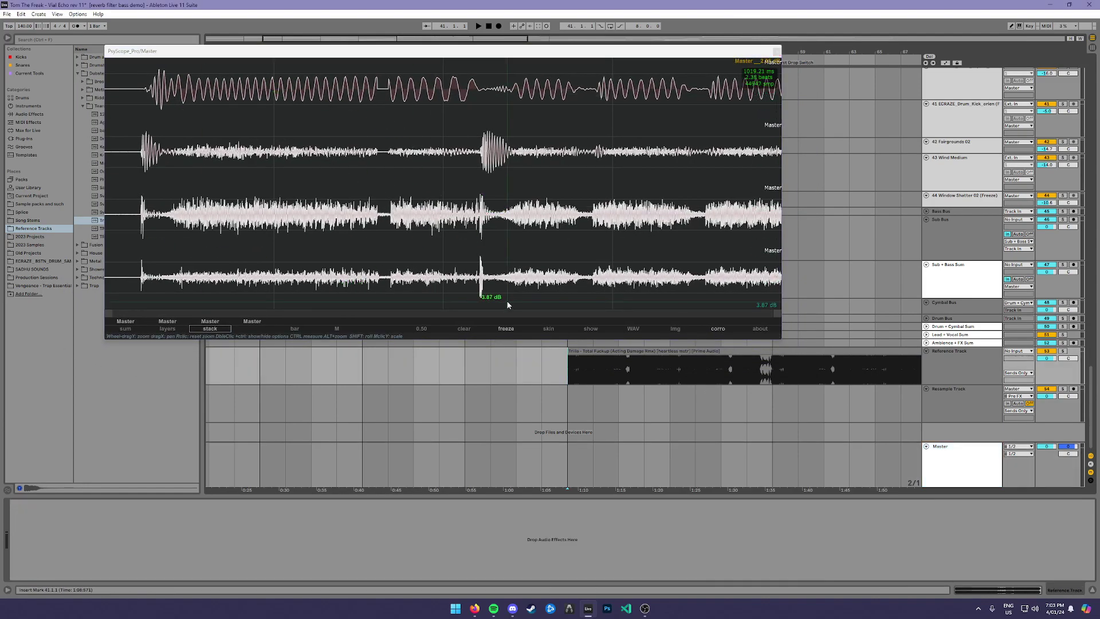
{"action": "key", "text": "space"}
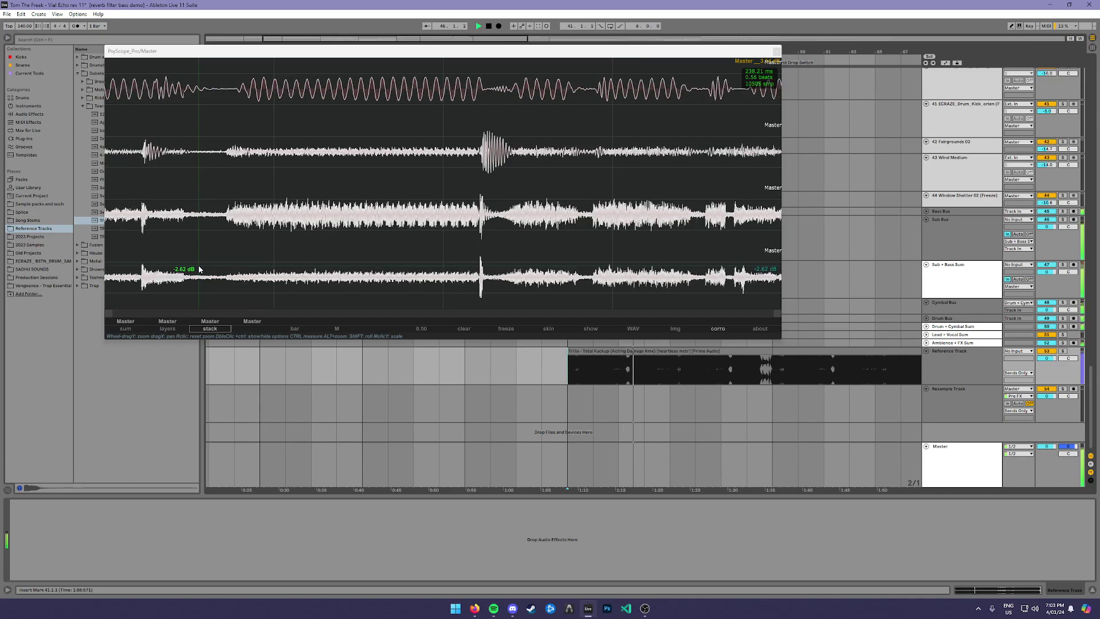
{"action": "key", "text": "space"}
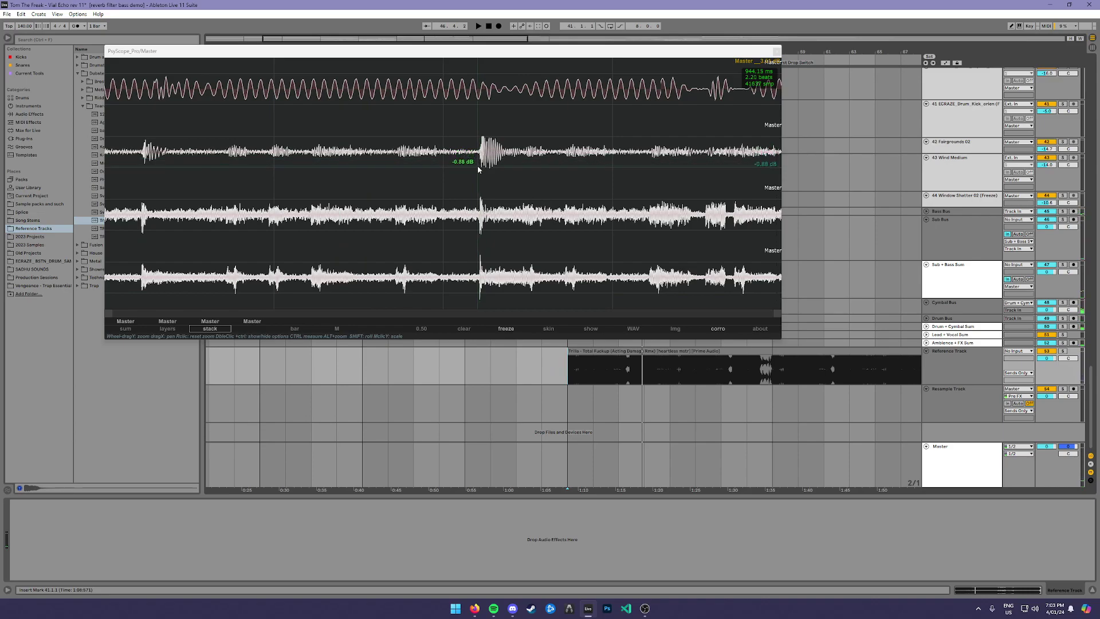
- Replay the opening of the reference drop against the scope and return the insert marker to bar 41
{"action": "left_click_drag", "start_coordinate": [568, 373], "coordinate": [648, 373]}
{"action": "left_click", "coordinate": [573, 372]}
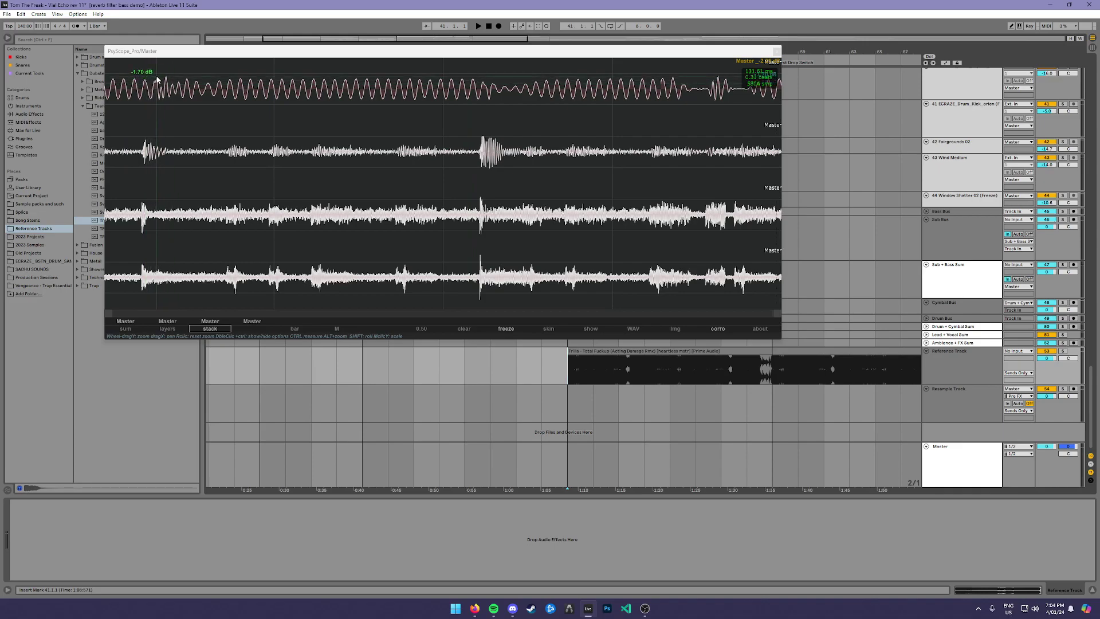
{"action": "key", "text": "space"}
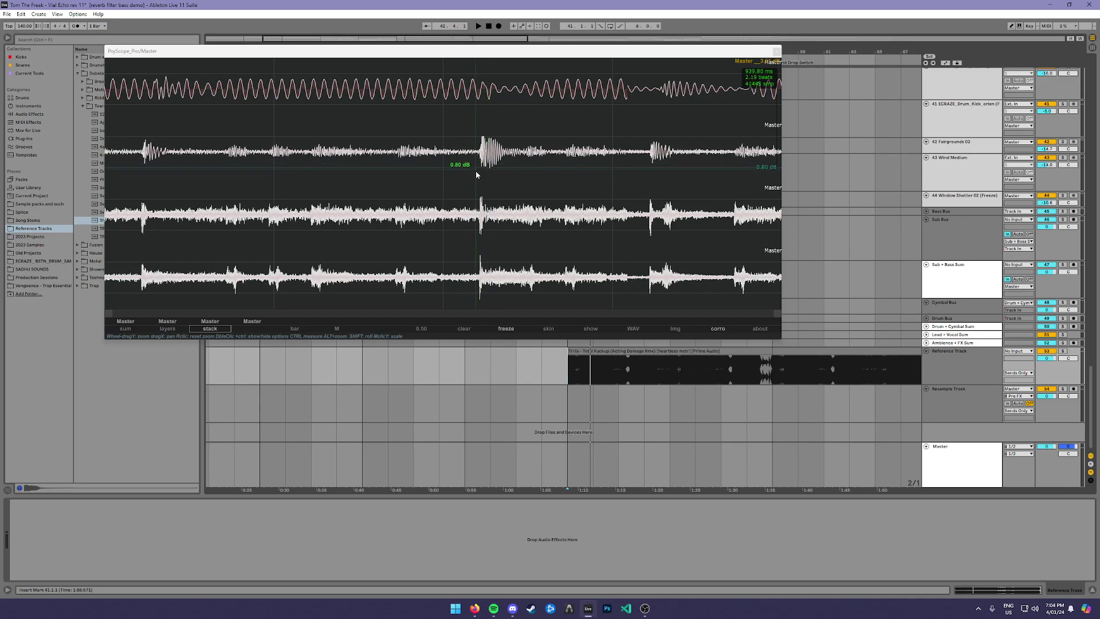
{"action": "left_click", "coordinate": [569, 375]}
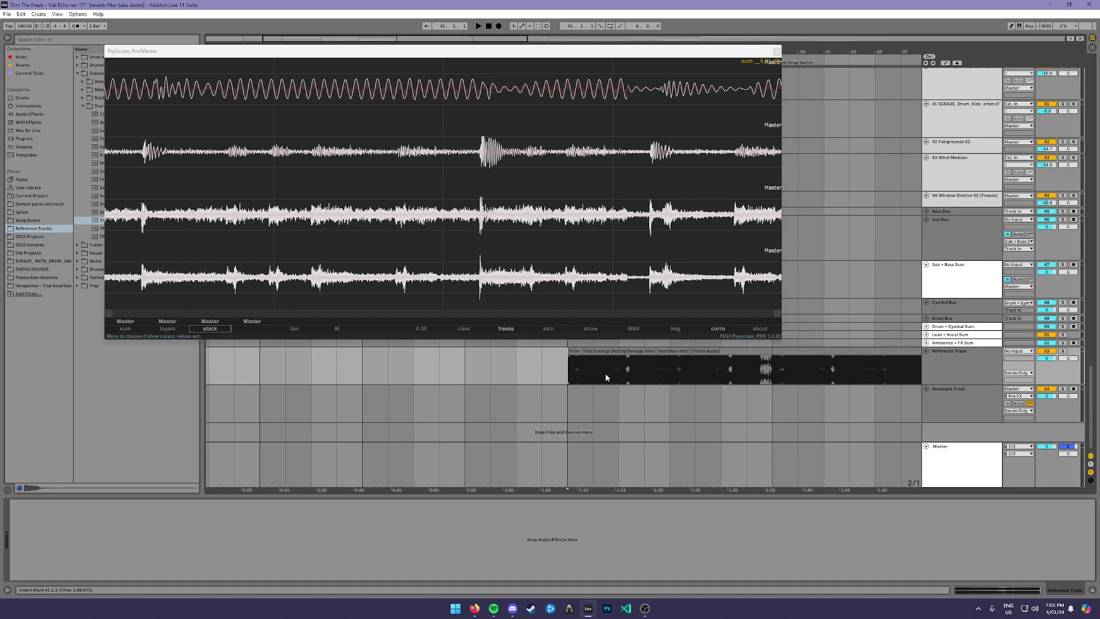
- Open VISION 4X from the Master's chain and shrink its window to examine the reference drop's spectrogram
{"action": "left_click", "coordinate": [935, 459]}
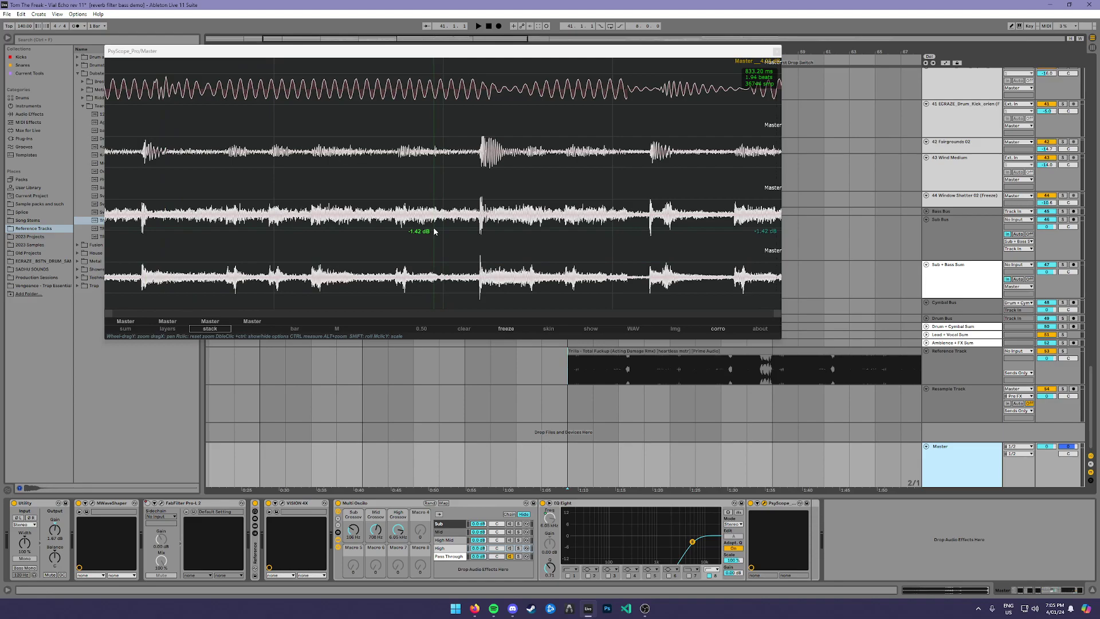
{"action": "left_click", "coordinate": [947, 540]}
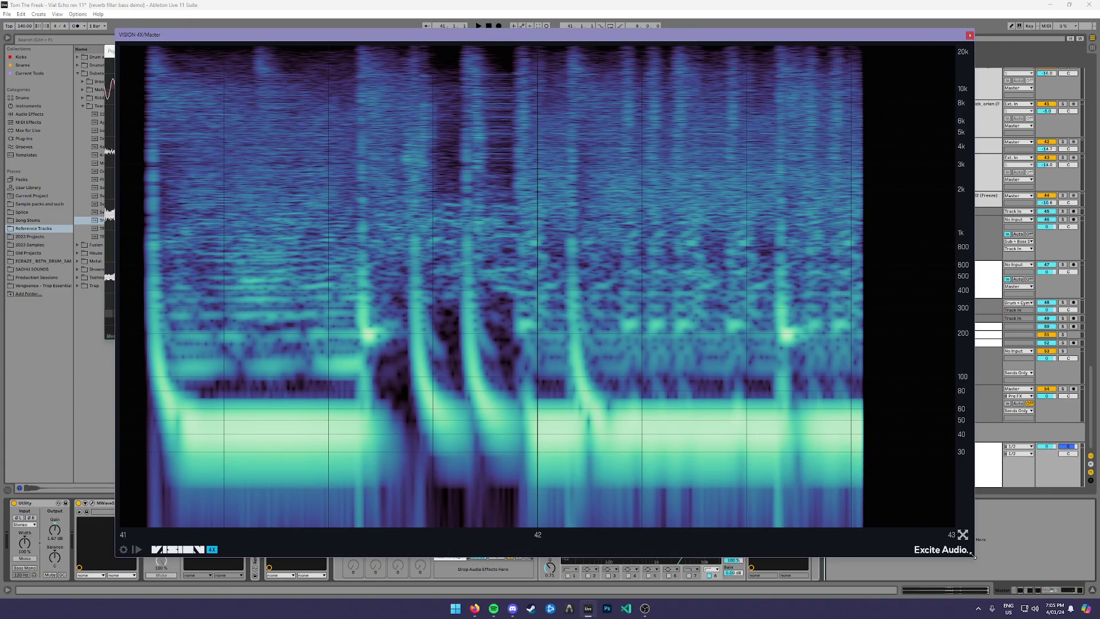
{"action": "left_click_drag", "start_coordinate": [973, 555], "coordinate": [952, 548]}
{"action": "left_click", "coordinate": [953, 548]}
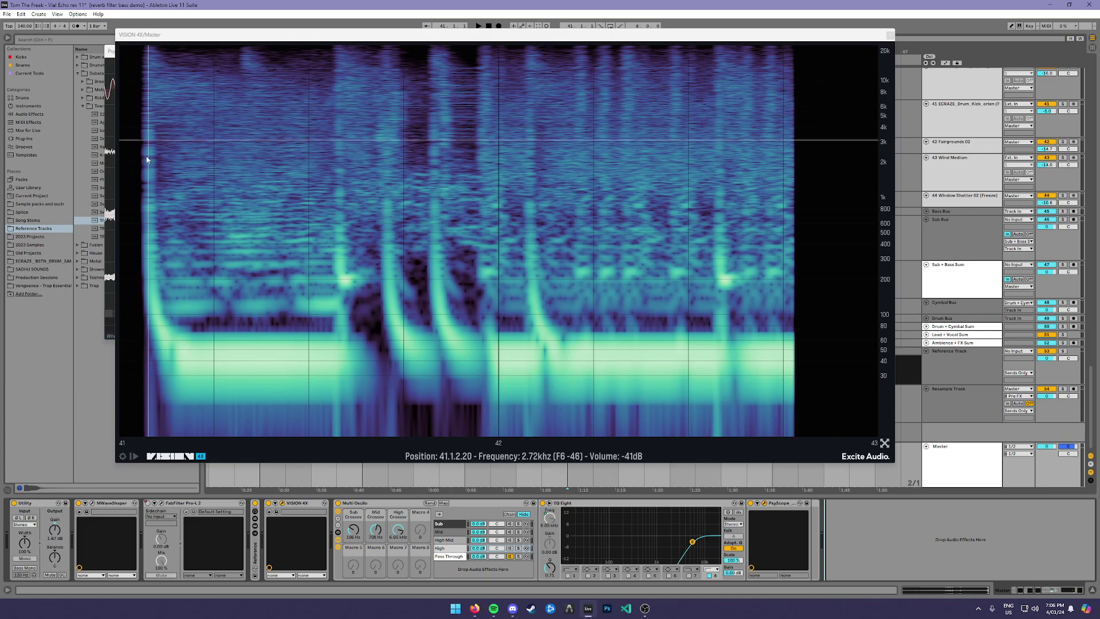
- Expand VISION 4X's waveform view, start playback, and switch the display to the bar-graph spectrum
{"action": "left_click_drag", "start_coordinate": [882, 444], "coordinate": [869, 80]}
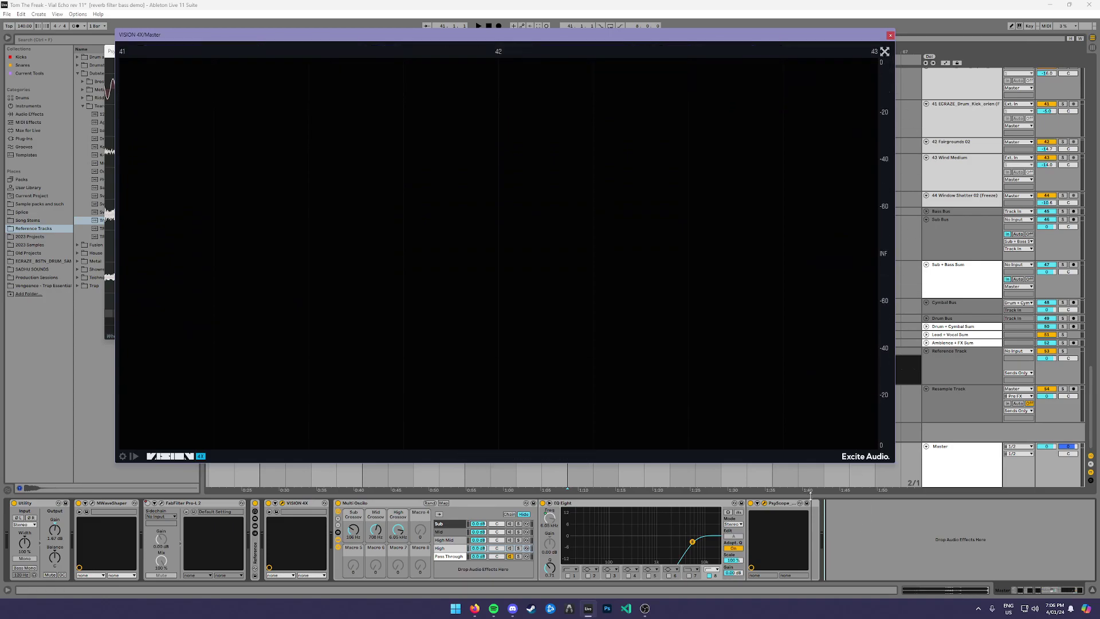
{"action": "key", "text": "space"}
{"action": "left_click_drag", "start_coordinate": [879, 61], "coordinate": [125, 442]}
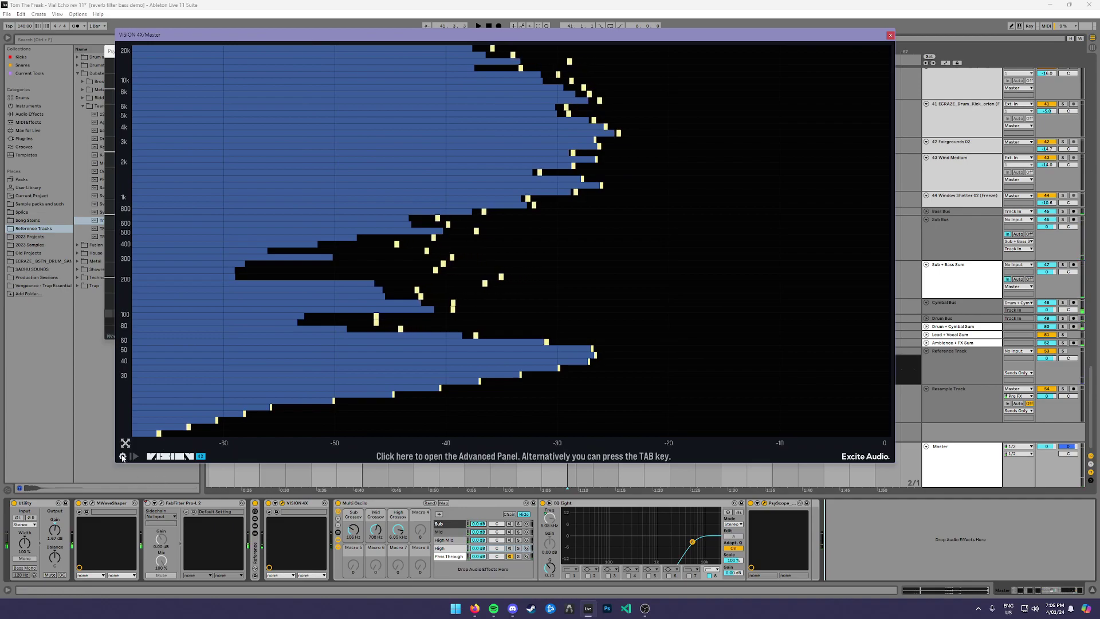
- Toggle Rotate in VISION 4X's advanced settings, expand the bar graph to fill the display, and play the reference drop
{"action": "left_click", "coordinate": [122, 456]}
{"action": "left_click", "coordinate": [181, 103]}
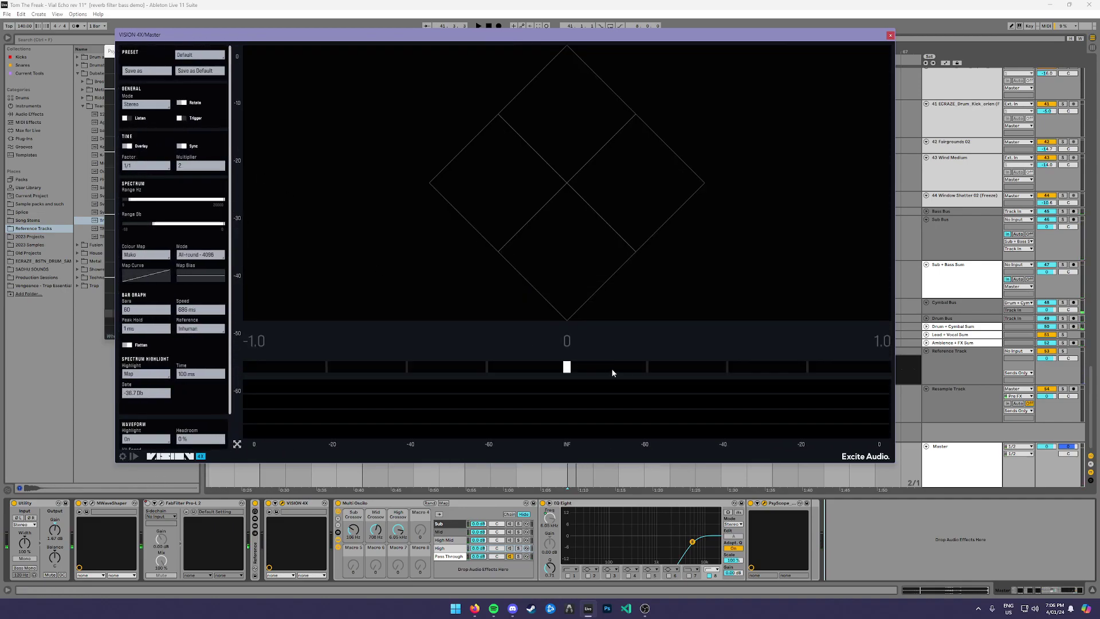
{"action": "scroll", "coordinate": [172, 258], "scroll_direction": "down", "scroll_amount": 2}
{"action": "left_click_drag", "start_coordinate": [237, 444], "coordinate": [885, 443]}
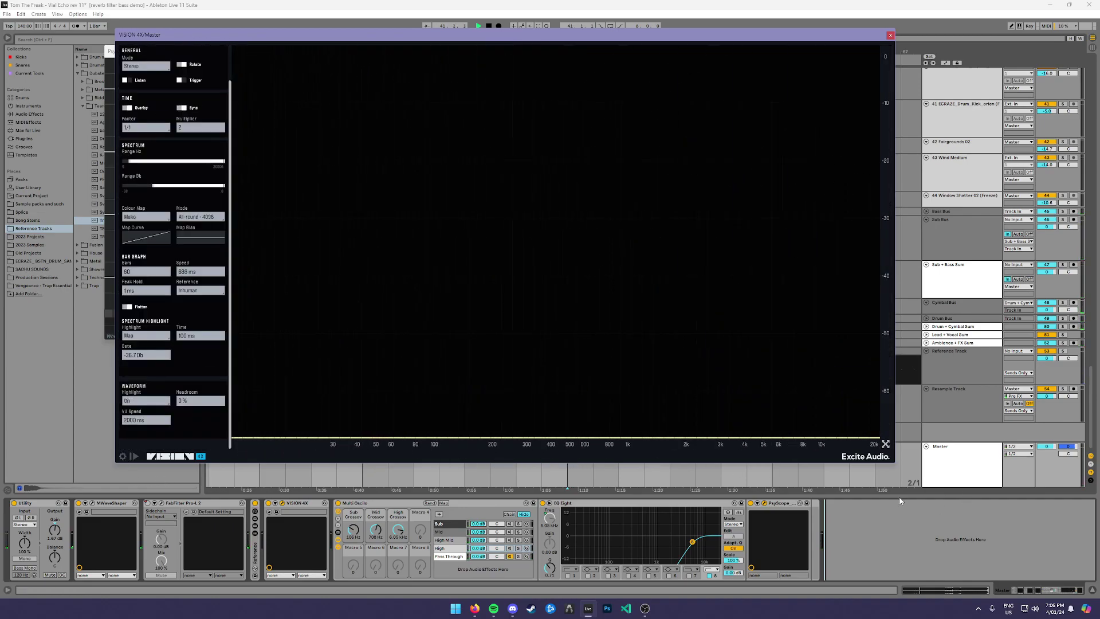
{"action": "key", "text": "space"}
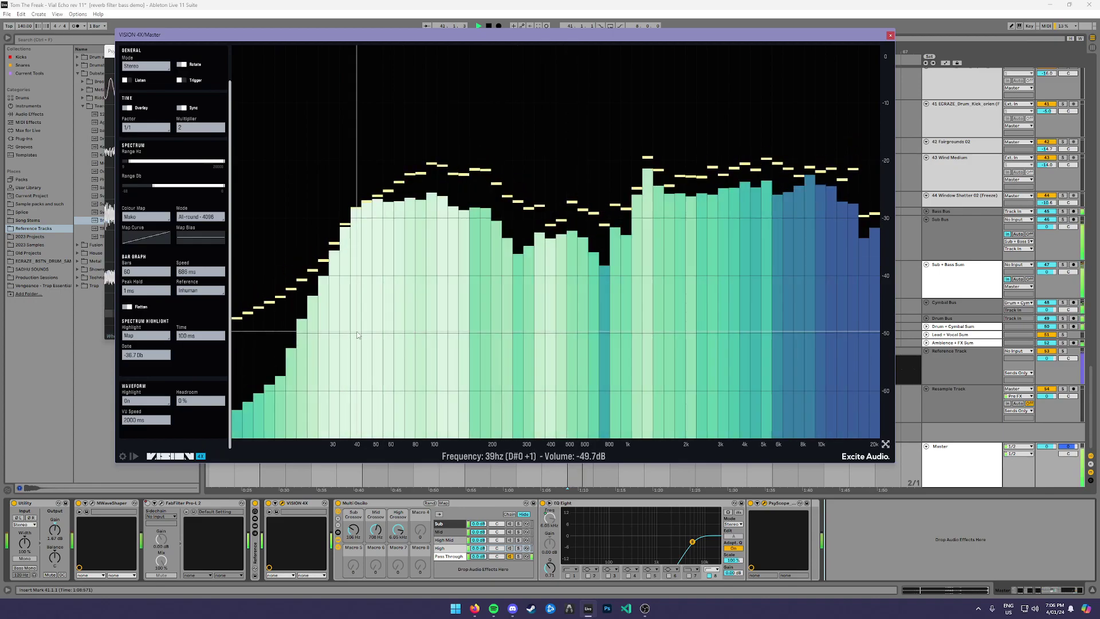
- Stop playback and inspect the reference drop's first kick transient up close in the Master's PsyScope
{"action": "key", "text": "space"}
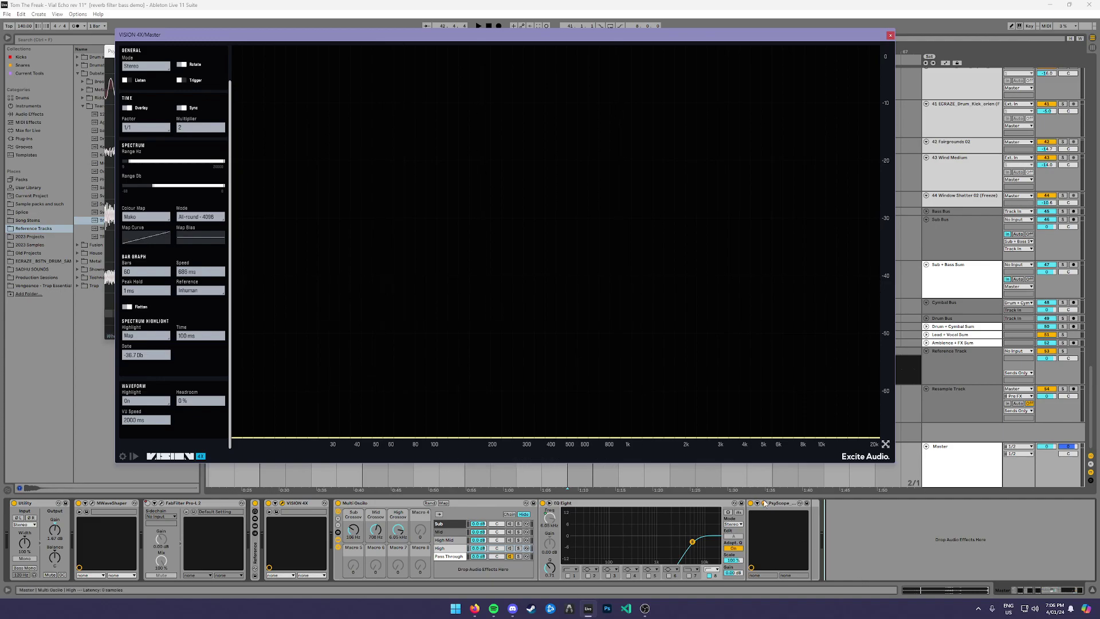
{"action": "left_click", "coordinate": [765, 503]}
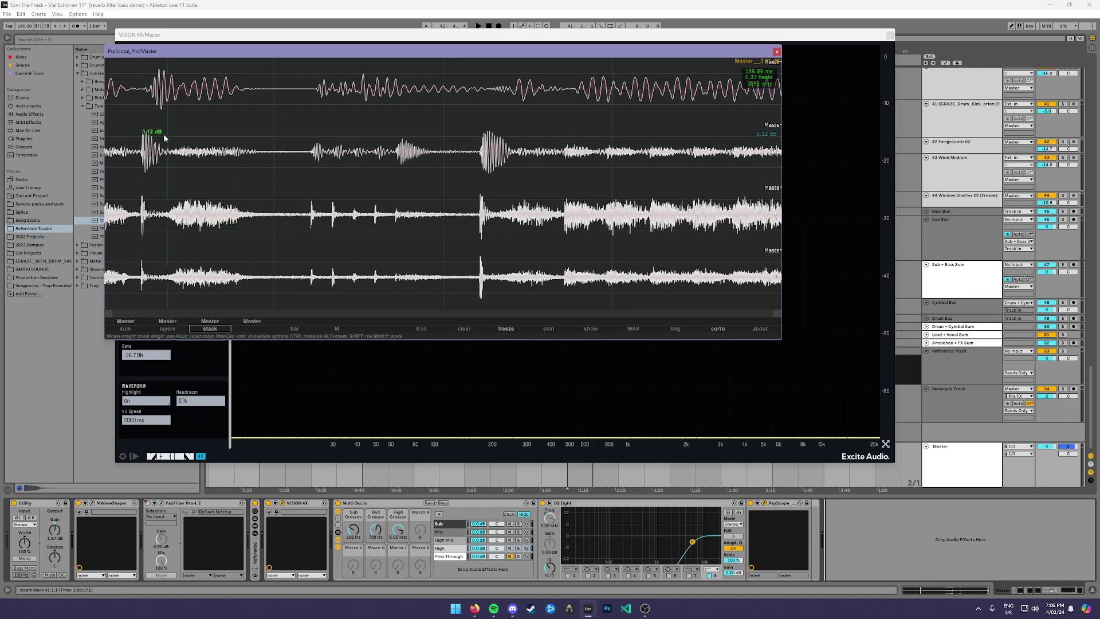
{"action": "scroll", "coordinate": [172, 140], "scroll_direction": "up", "scroll_amount": 5}
{"action": "scroll", "coordinate": [228, 154], "scroll_direction": "up", "scroll_amount": 1}
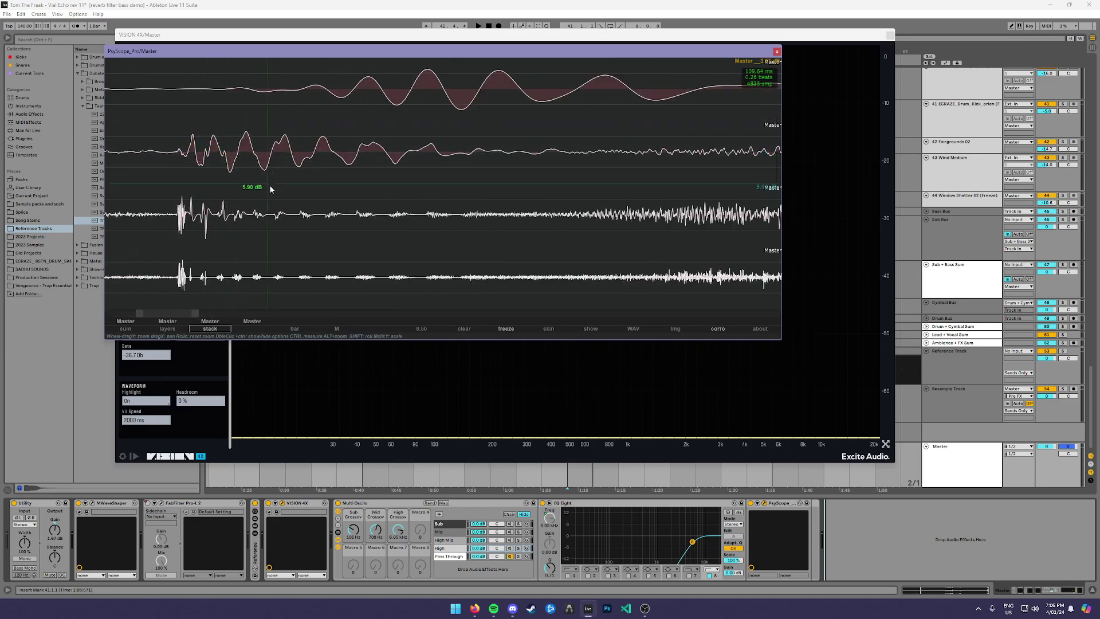
{"action": "scroll", "coordinate": [334, 173], "scroll_direction": "down", "scroll_amount": 3}
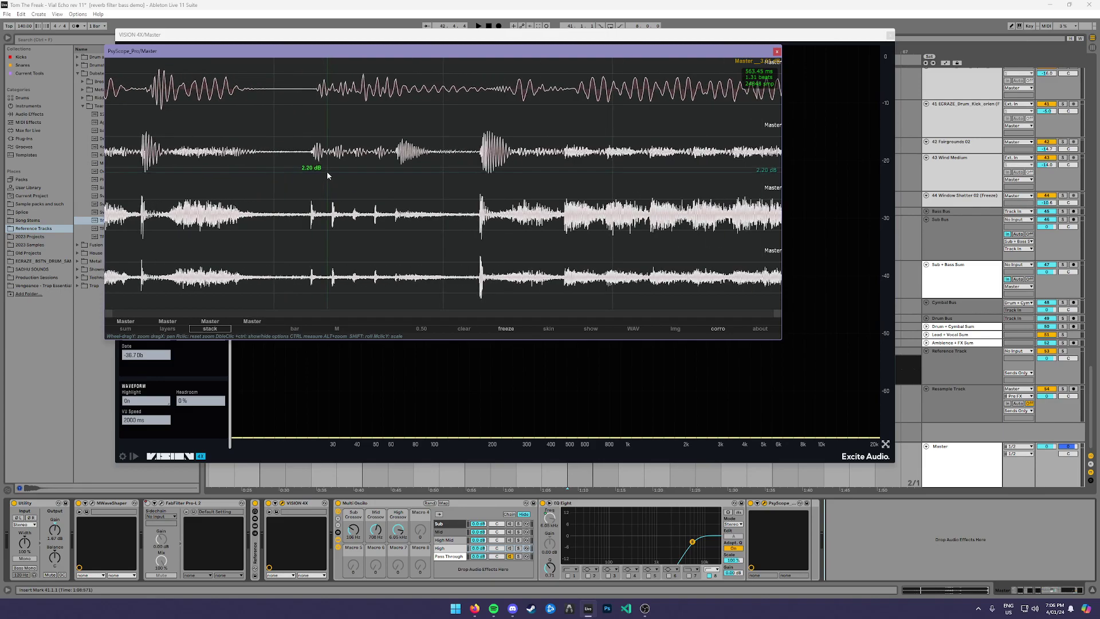
- Compare the VISION 4X and PsyScope windows once more, and close both
{"action": "left_click", "coordinate": [782, 42]}
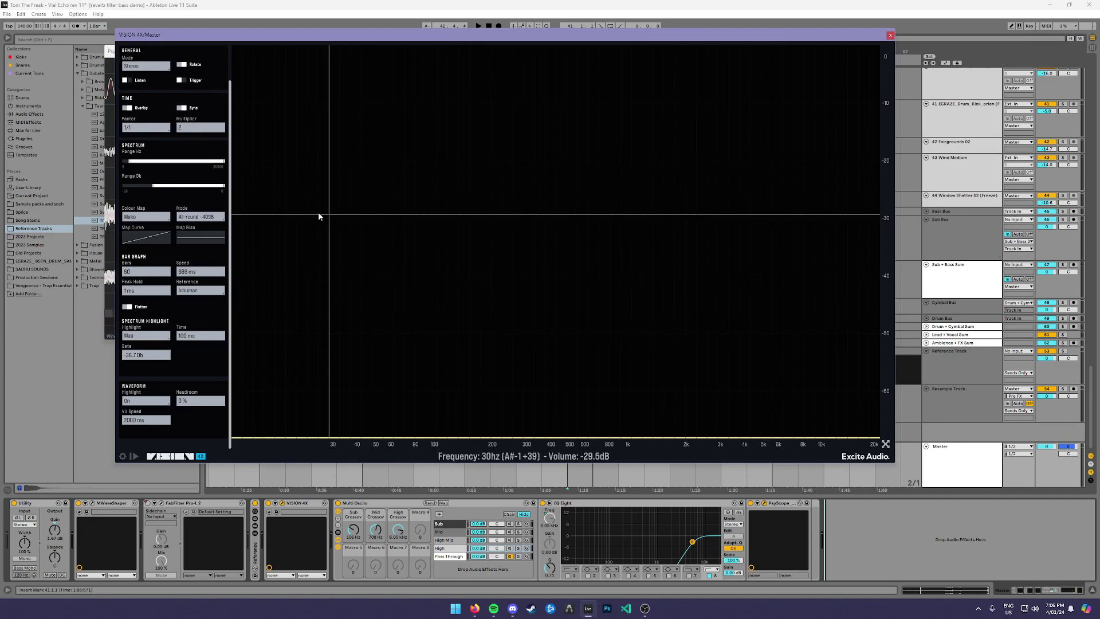
{"action": "left_click", "coordinate": [111, 52]}
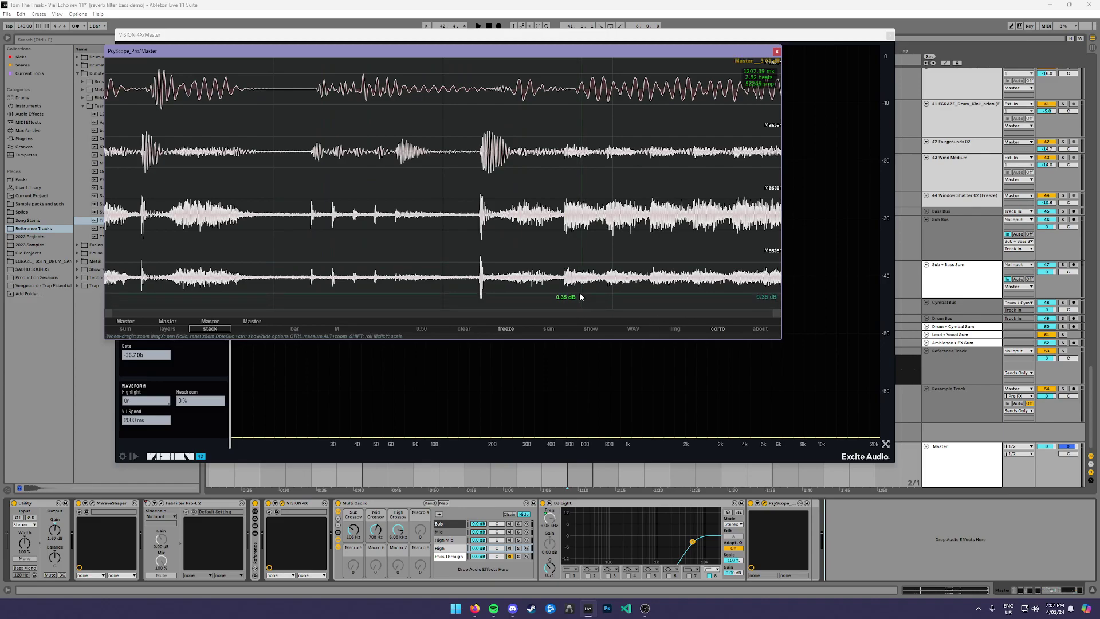
{"action": "left_click", "coordinate": [776, 53]}
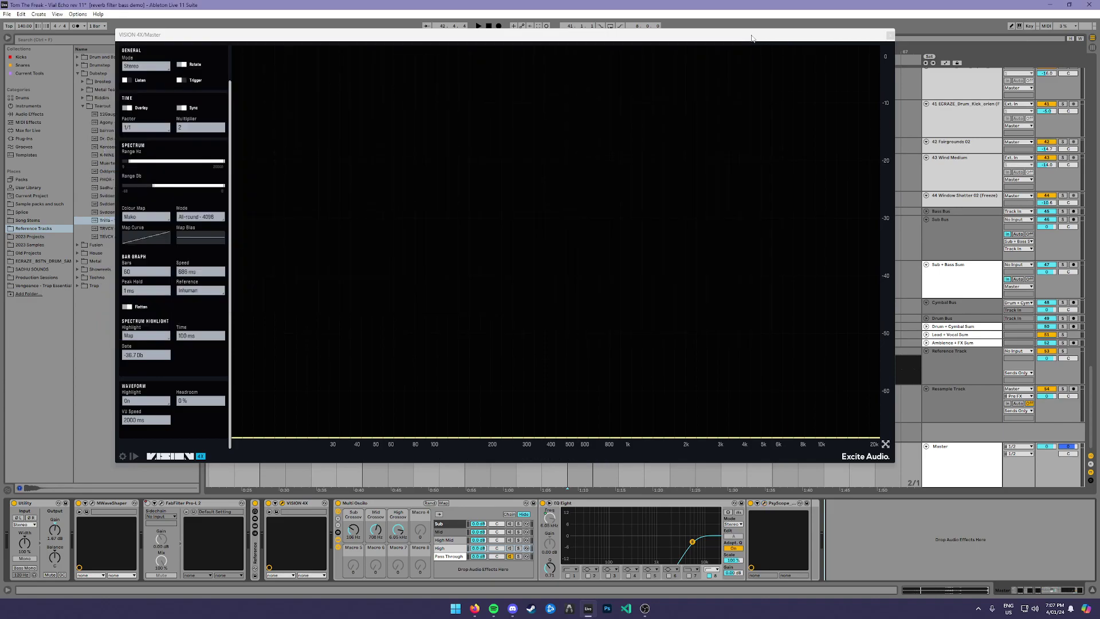
{"action": "left_click", "coordinate": [890, 35]}
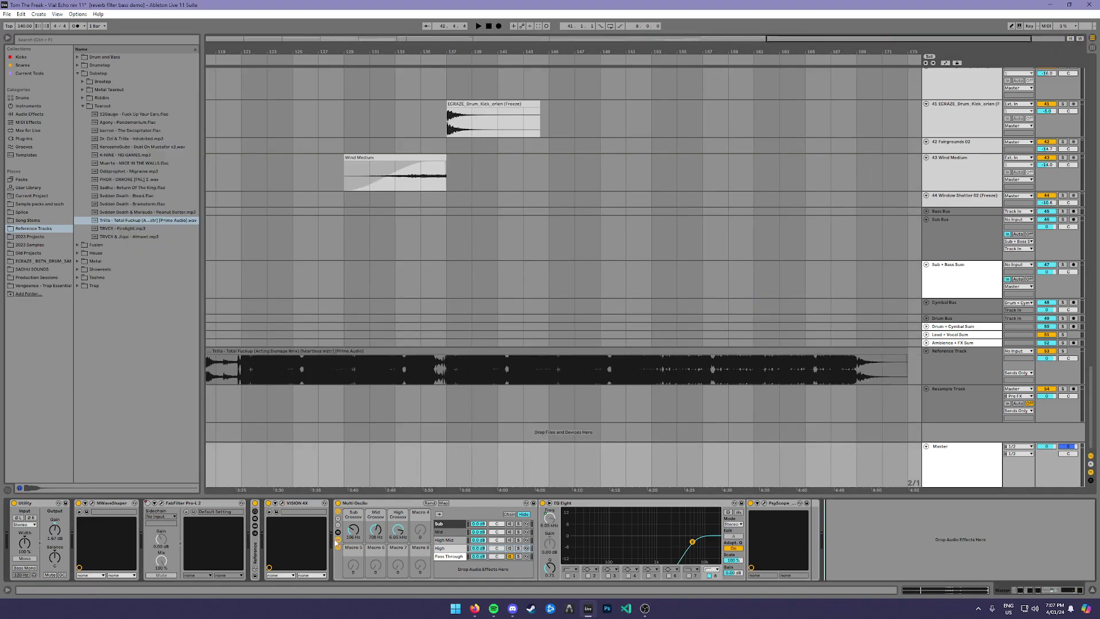
- Open MWaveShaper from the Master's chain and position its window over the arrangement
{"action": "left_click", "coordinate": [92, 503]}
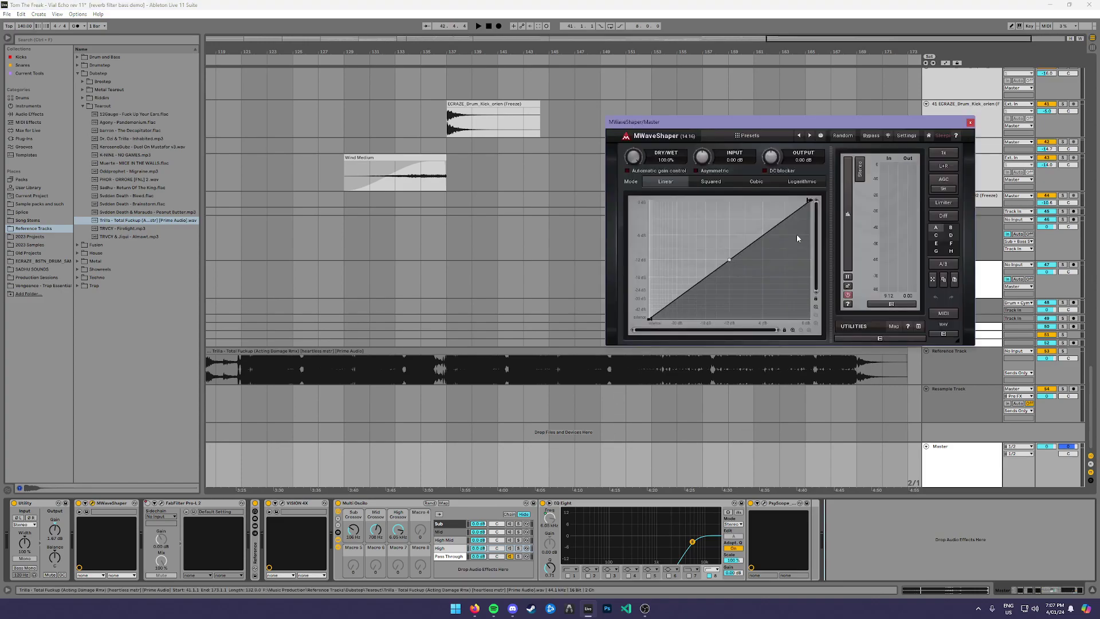
{"action": "left_click_drag", "start_coordinate": [854, 123], "coordinate": [683, 137]}
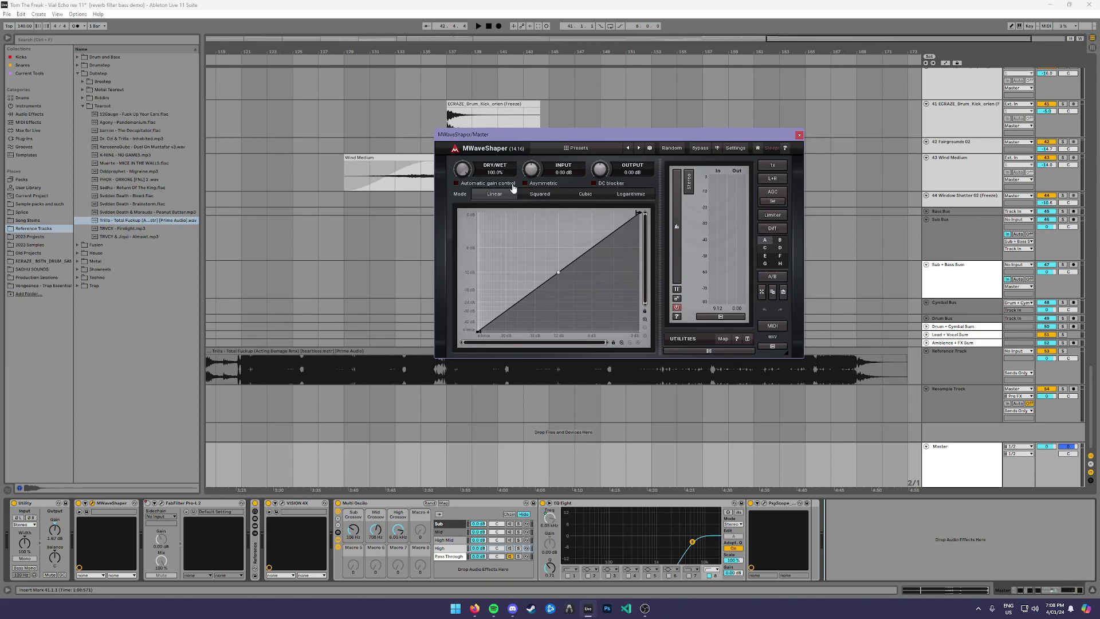
{"action": "left_click_drag", "start_coordinate": [477, 135], "coordinate": [598, 149]}
- Return to the project's own tracks and place the insert marker at bar 41, the start of First Drop
{"action": "scroll", "coordinate": [509, 189], "scroll_direction": "up", "scroll_amount": 10}
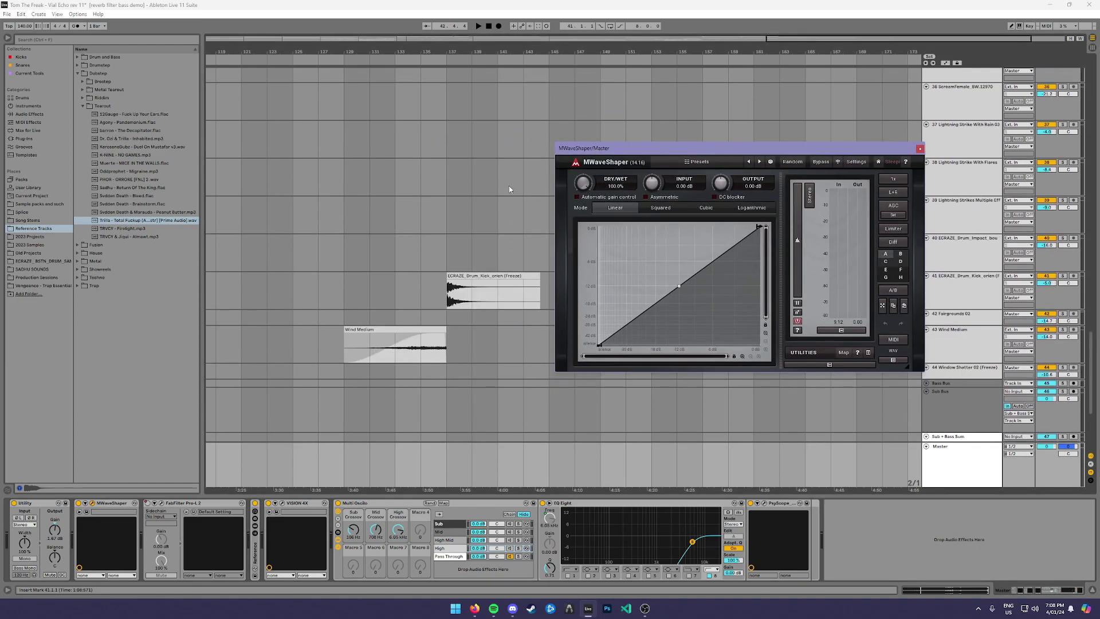
{"action": "scroll", "coordinate": [507, 190], "scroll_direction": "up", "scroll_amount": 5}
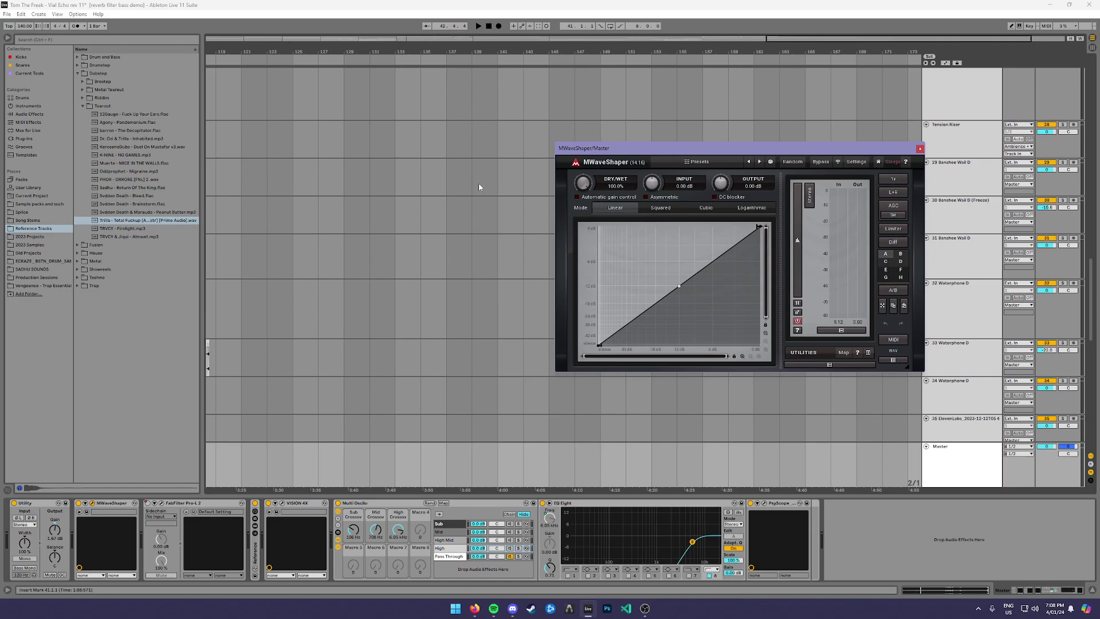
{"action": "scroll", "coordinate": [463, 218], "scroll_direction": "up", "scroll_amount": 3}
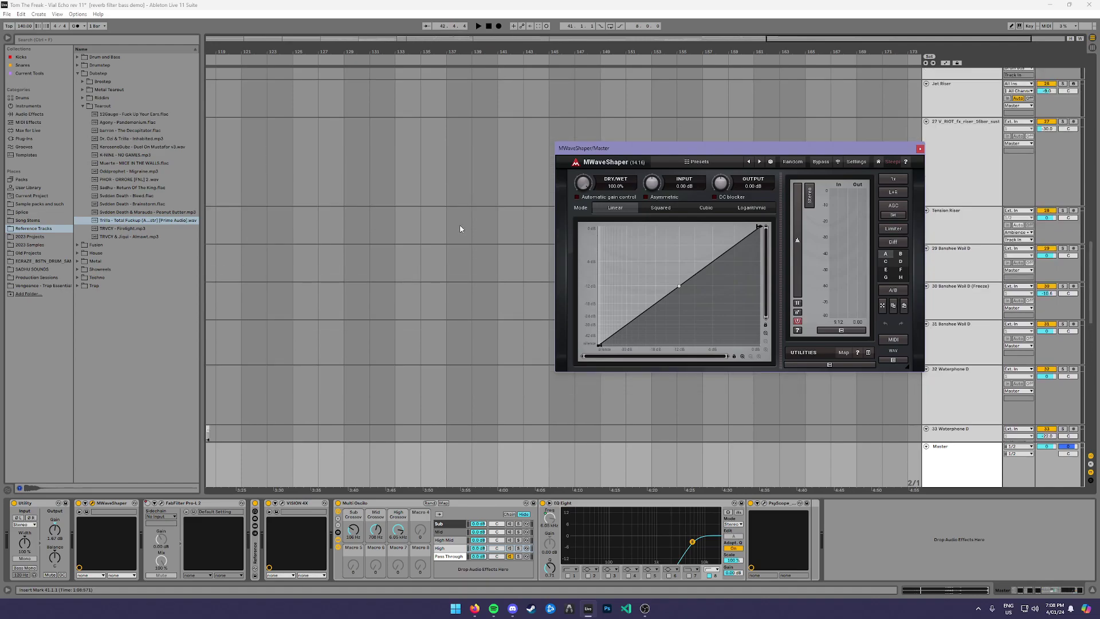
{"action": "scroll", "coordinate": [457, 225], "scroll_direction": "up", "scroll_amount": 4}
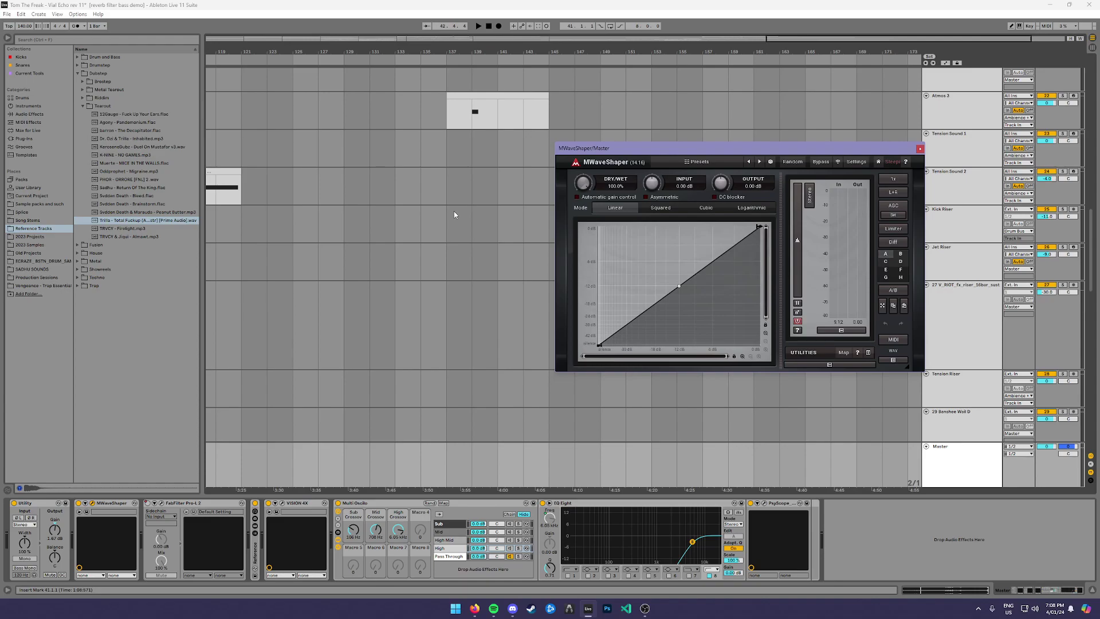
{"action": "scroll", "coordinate": [454, 215], "scroll_direction": "up", "scroll_amount": 6}
{"action": "scroll", "coordinate": [454, 208], "scroll_direction": "up", "scroll_amount": 3}
{"action": "left_click_drag", "start_coordinate": [1090, 168], "coordinate": [1090, 77]}
{"action": "left_click_drag", "start_coordinate": [274, 51], "coordinate": [401, 51]}
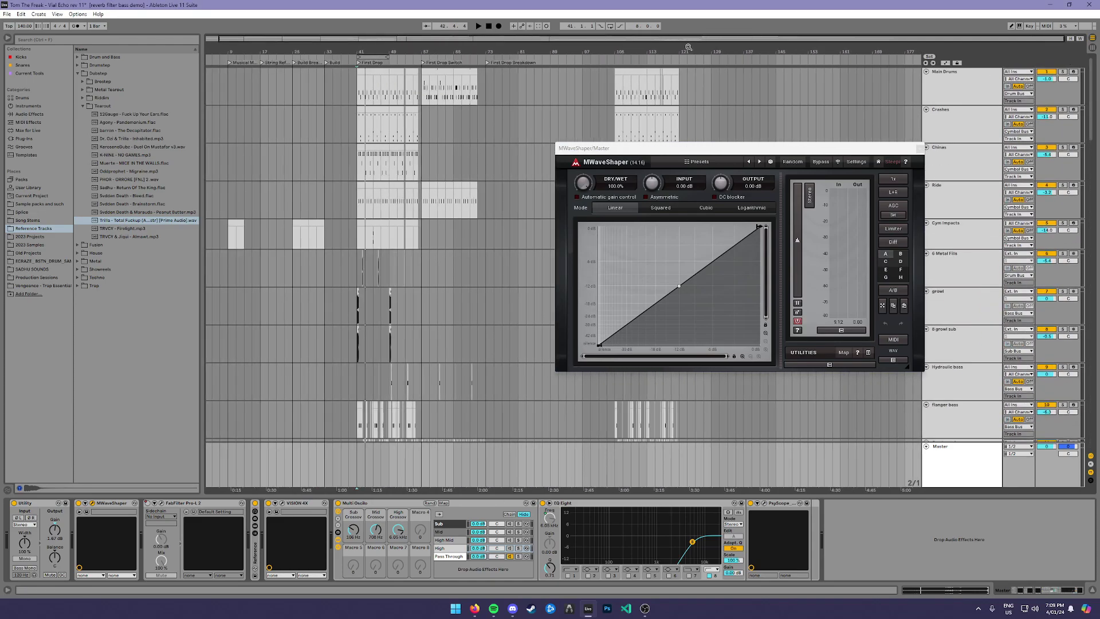
{"action": "left_click", "coordinate": [356, 156]}
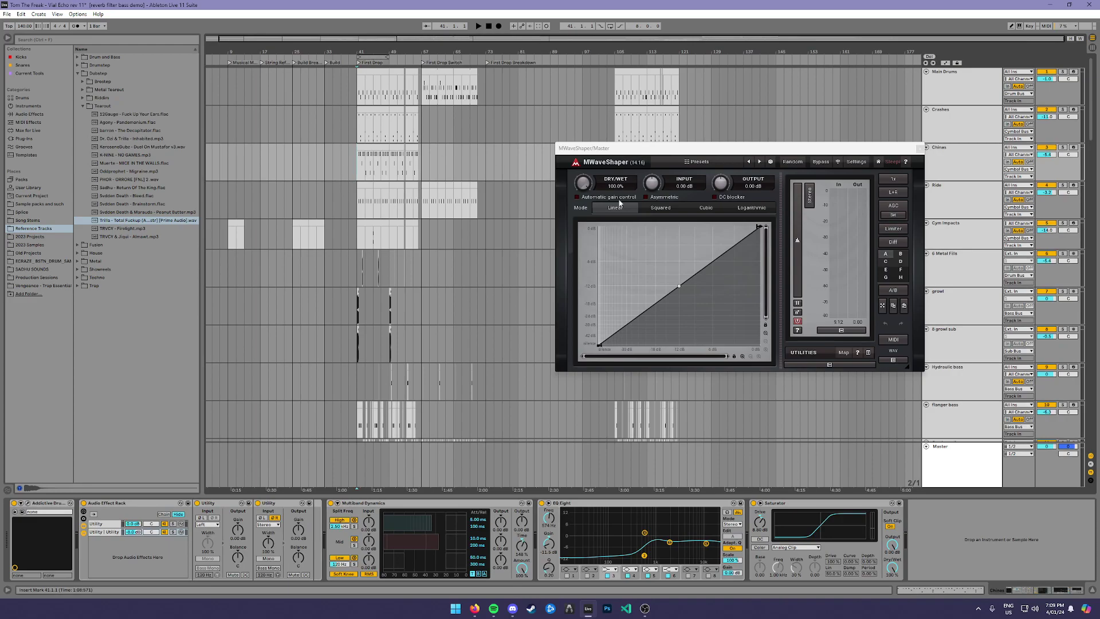
- Enable Diff in MWaveShaper, reopen the Master's PsyScope, and arrange the two windows side by side
{"action": "left_click", "coordinate": [892, 241]}
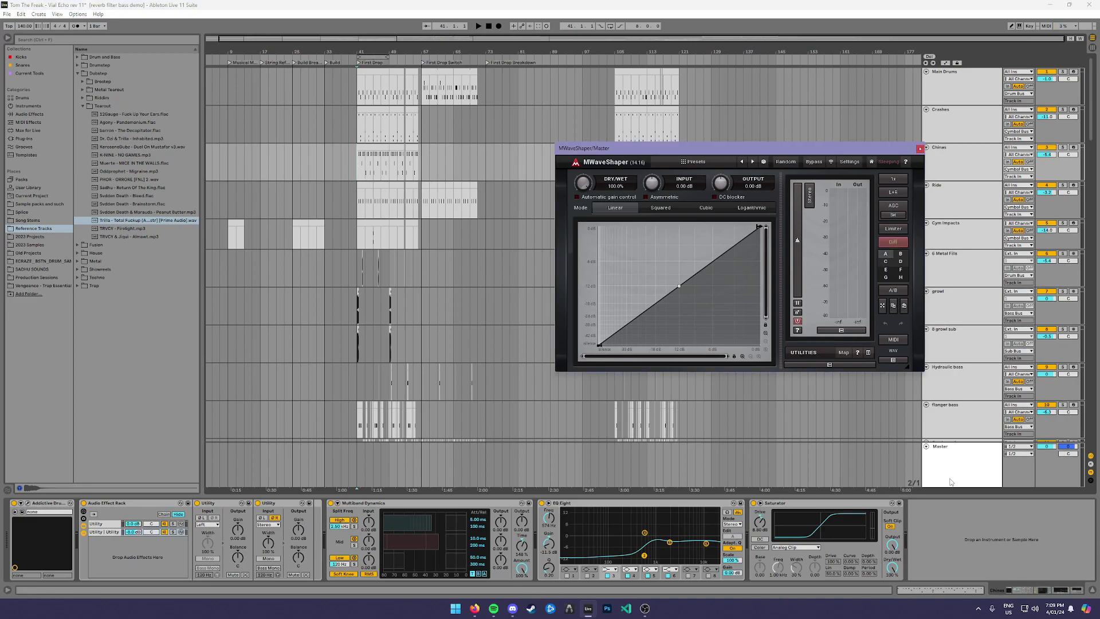
{"action": "left_click", "coordinate": [509, 464]}
{"action": "left_click", "coordinate": [764, 503]}
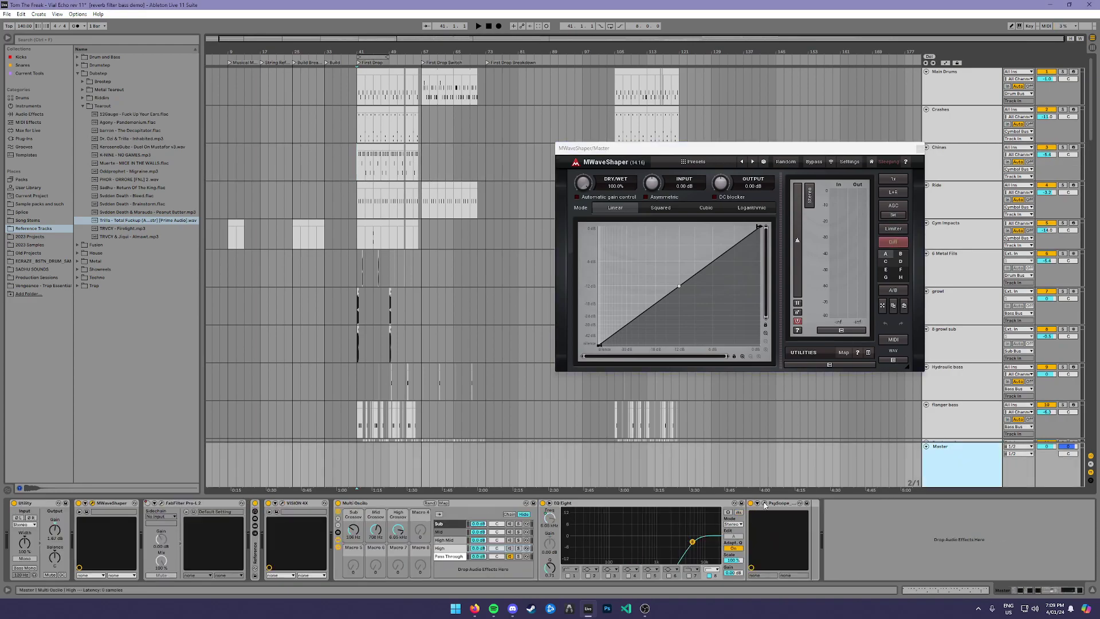
{"action": "left_click_drag", "start_coordinate": [490, 55], "coordinate": [418, 55]}
{"action": "left_click_drag", "start_coordinate": [745, 149], "coordinate": [871, 95]}
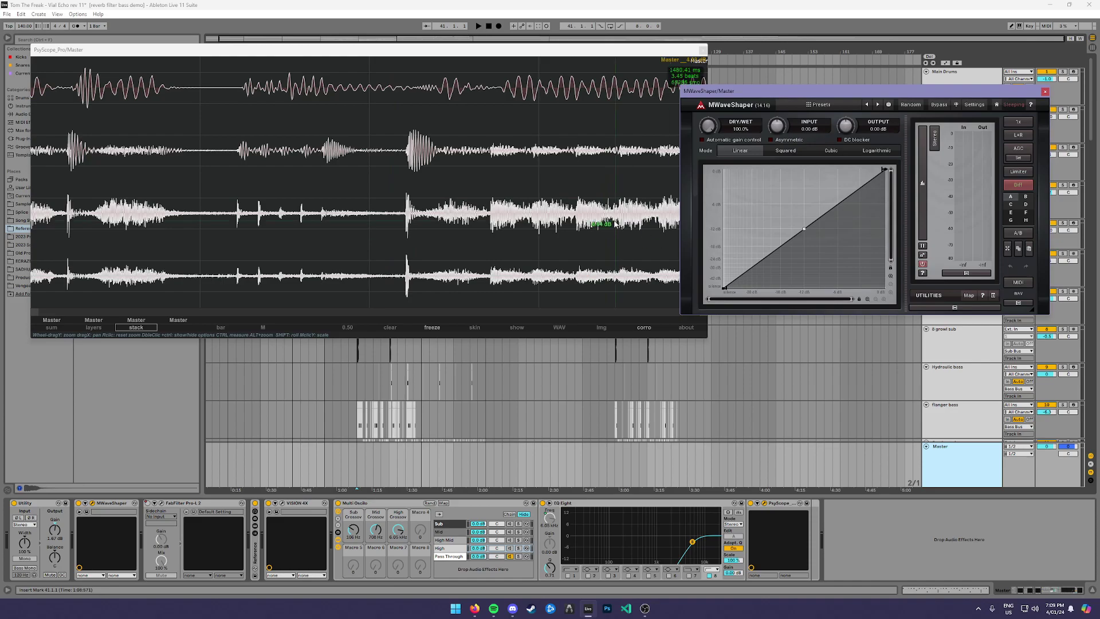
- Play the first drop to capture MWaveShaper's difference signal in PsyScope, and move the scope off the browser
{"action": "key", "text": "space"}
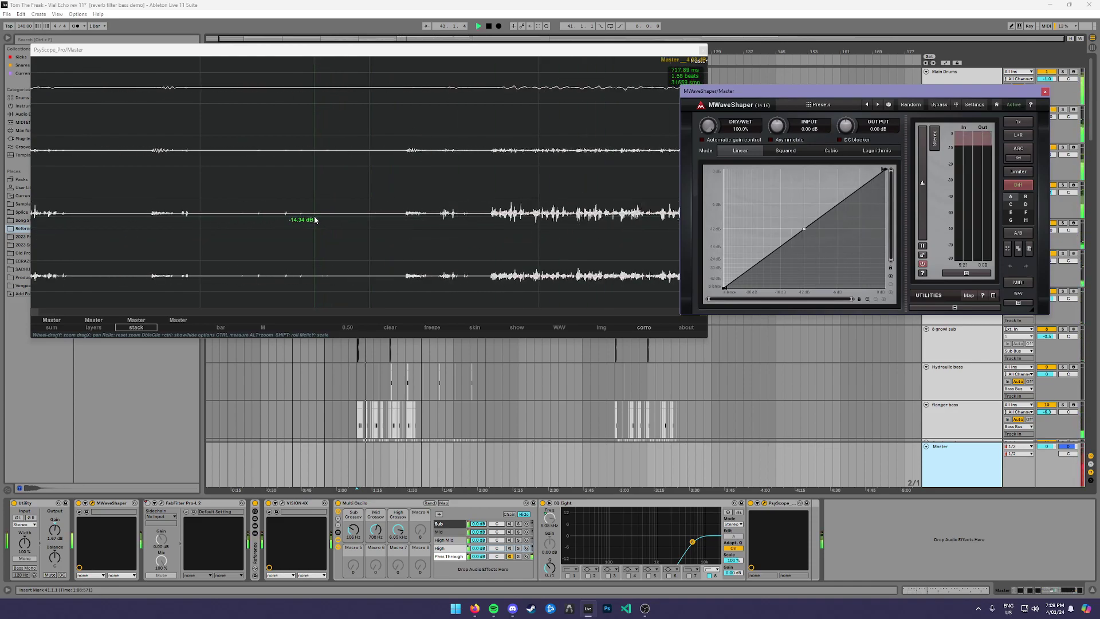
{"action": "key", "text": "space"}
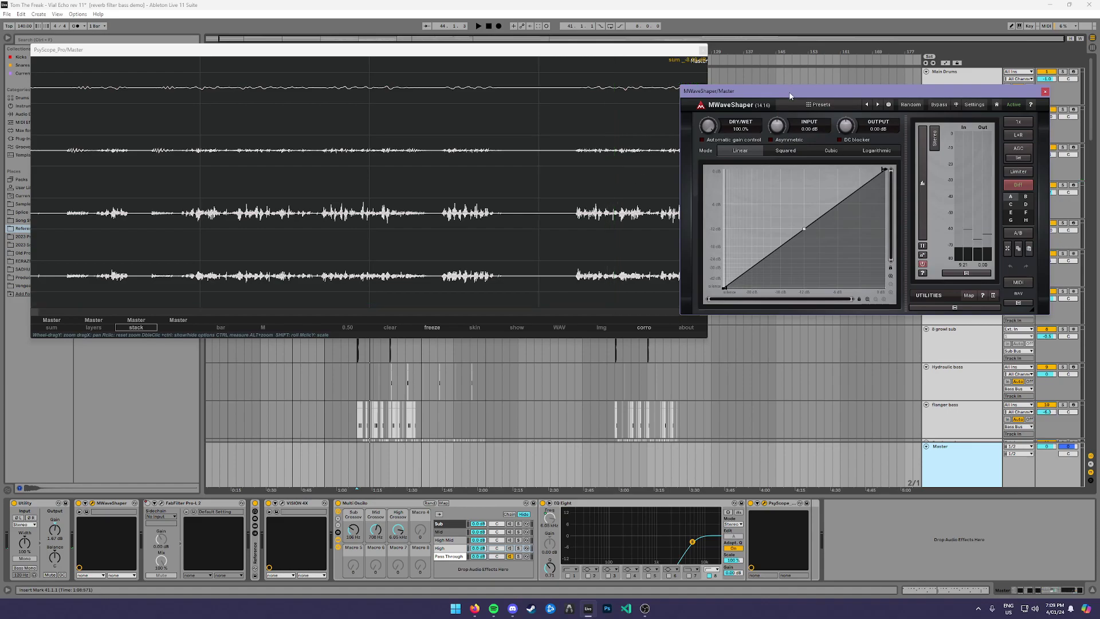
{"action": "left_click_drag", "start_coordinate": [185, 53], "coordinate": [276, 35]}
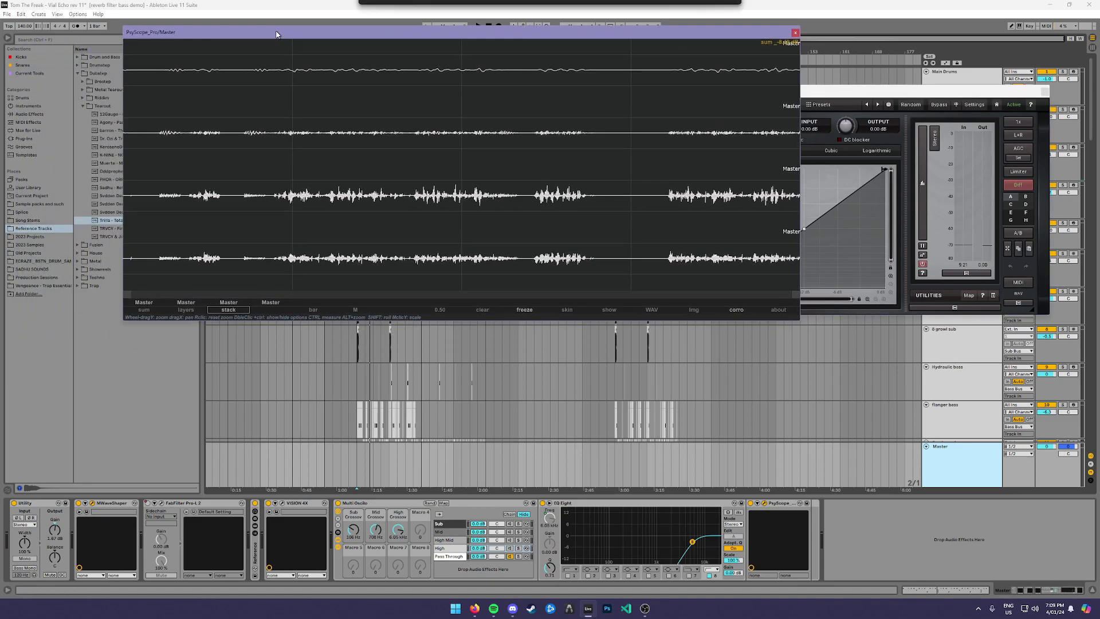
- Insert a second Utility before MWaveShaper on the Master and raise its gain while playing the drop
{"action": "left_click", "coordinate": [30, 114]}
{"action": "left_click_drag", "start_coordinate": [89, 401], "coordinate": [114, 533]}
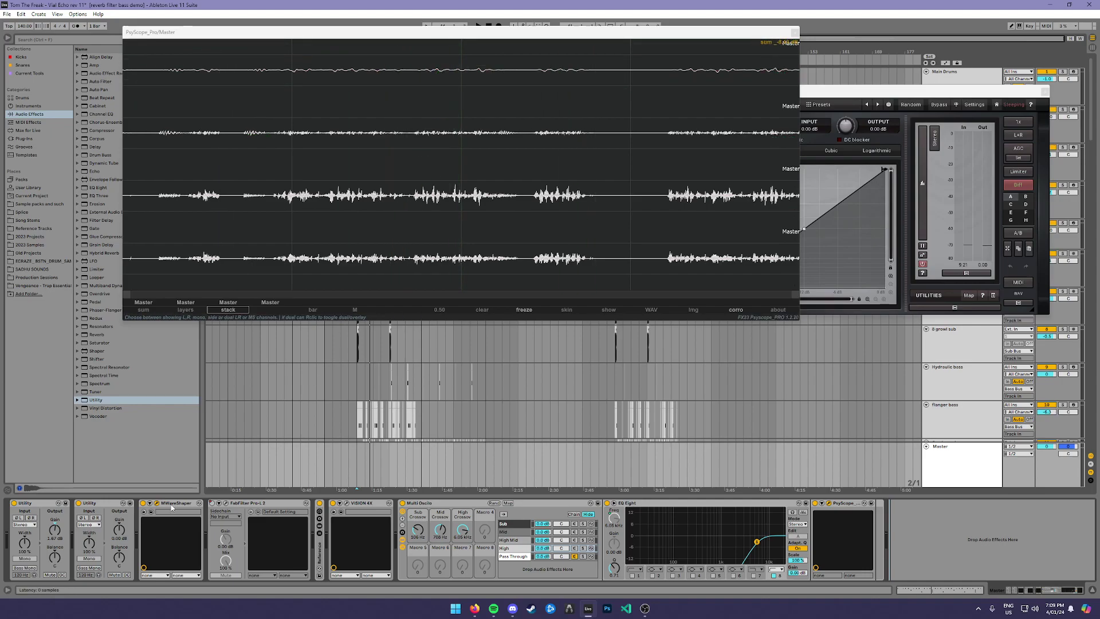
{"action": "key", "text": "space"}
{"action": "mouse_move", "coordinate": [123, 536]}
{"action": "left_mouse_down"}
{"action": "mouse_move", "coordinate": [123, 485]}
{"action": "mouse_move", "coordinate": [123, 541]}
{"action": "mouse_move", "coordinate": [123, 531]}
{"action": "left_mouse_up"}
{"action": "key", "text": "space"}
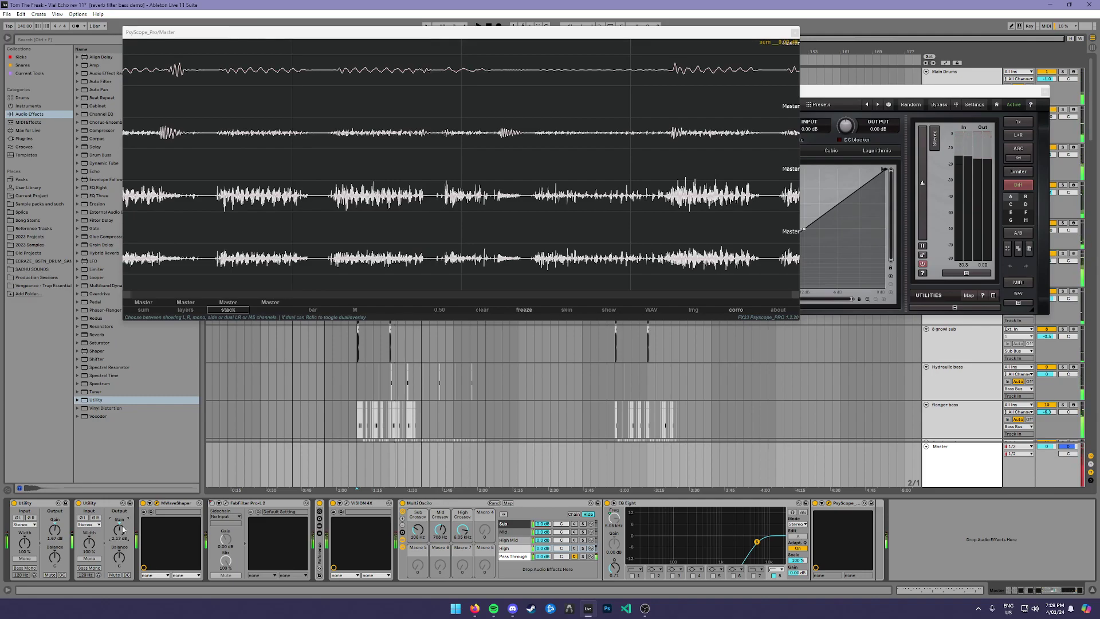
- Examine the boosted drop's difference waveforms in PsyScope, with the MWaveShaper window moved slightly aside
{"action": "scroll", "coordinate": [281, 43], "scroll_direction": "up", "scroll_amount": 3}
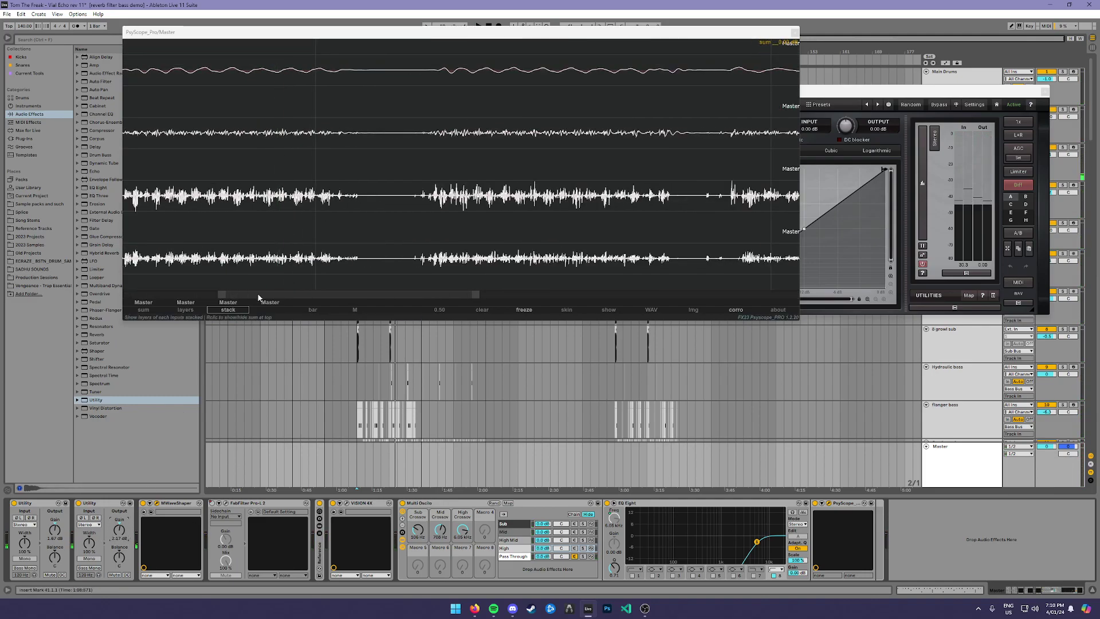
{"action": "scroll", "coordinate": [435, 80], "scroll_direction": "down", "scroll_amount": 3}
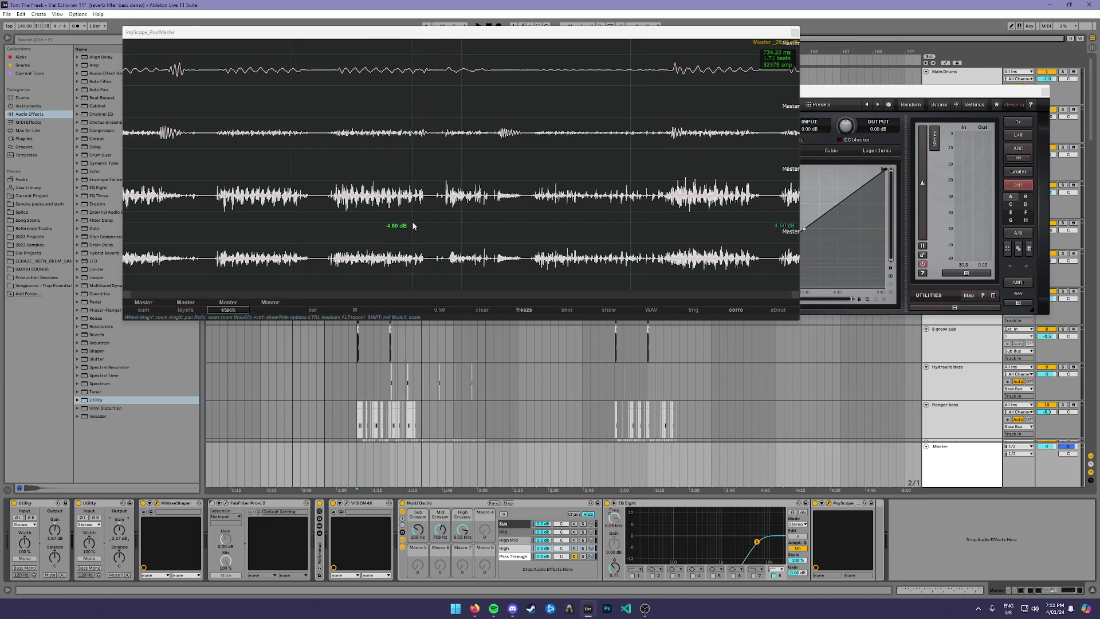
{"action": "mouse_move", "coordinate": [865, 99]}
{"action": "left_mouse_down"}
{"action": "mouse_move", "coordinate": [841, 112]}
{"action": "mouse_move", "coordinate": [874, 86]}
{"action": "left_mouse_up"}
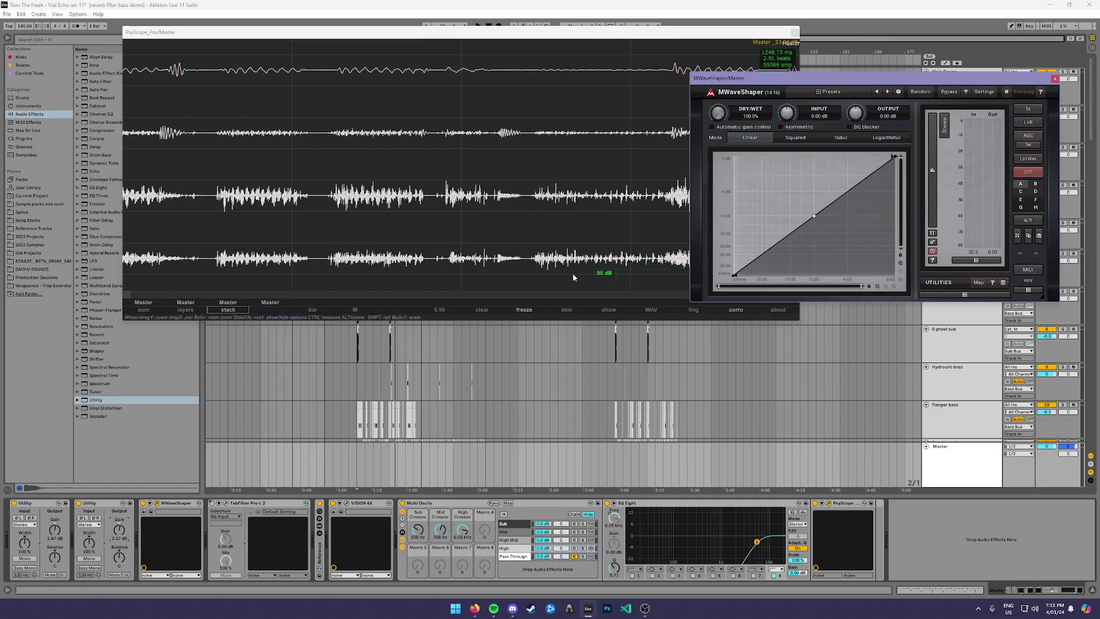
- Insert an EQ Eight directly before MWaveShaper on the Master and set the PsyScope and MWaveShaper windows side by side
{"action": "left_click_drag", "start_coordinate": [98, 187], "coordinate": [143, 519]}
{"action": "left_click_drag", "start_coordinate": [143, 514], "coordinate": [143, 514]}
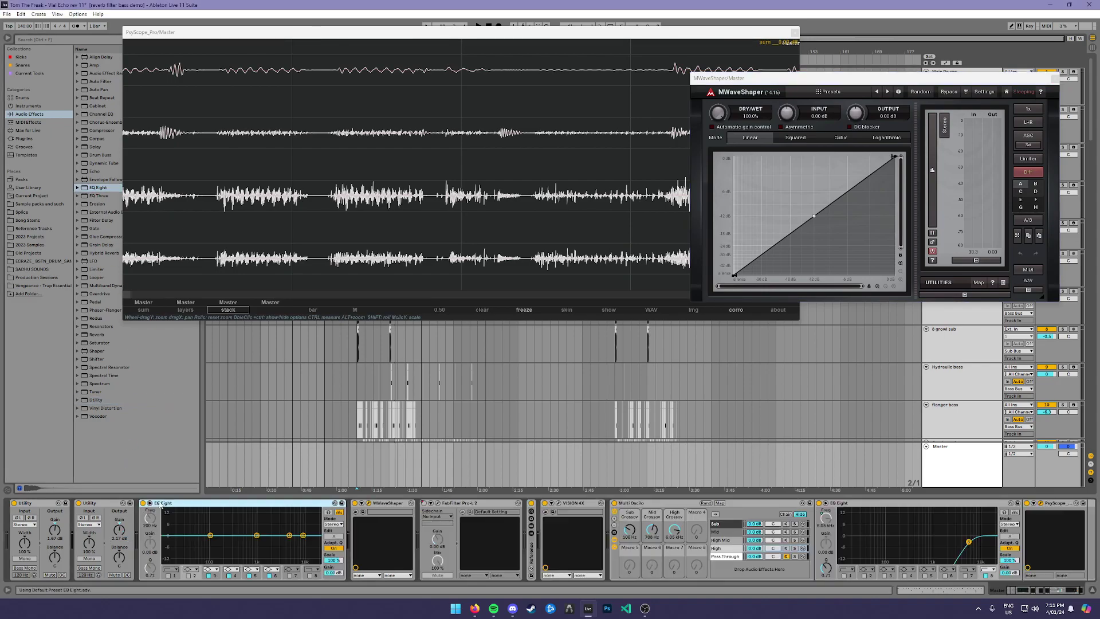
{"action": "left_click", "coordinate": [858, 313]}
{"action": "left_click_drag", "start_coordinate": [493, 32], "coordinate": [453, 39]}
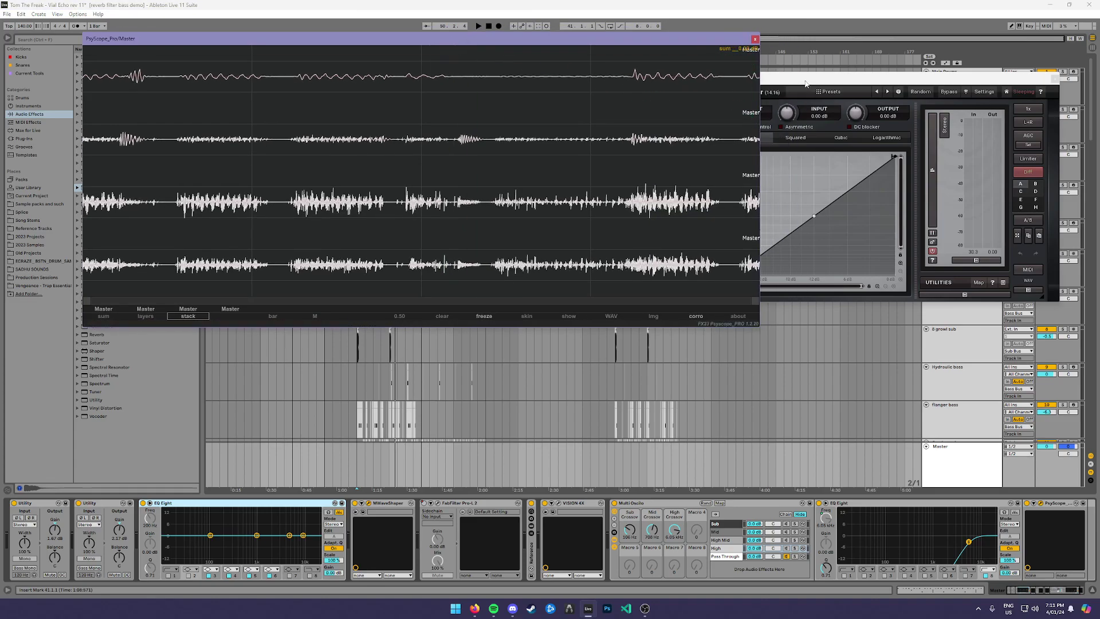
{"action": "left_click_drag", "start_coordinate": [473, 45], "coordinate": [414, 35]}
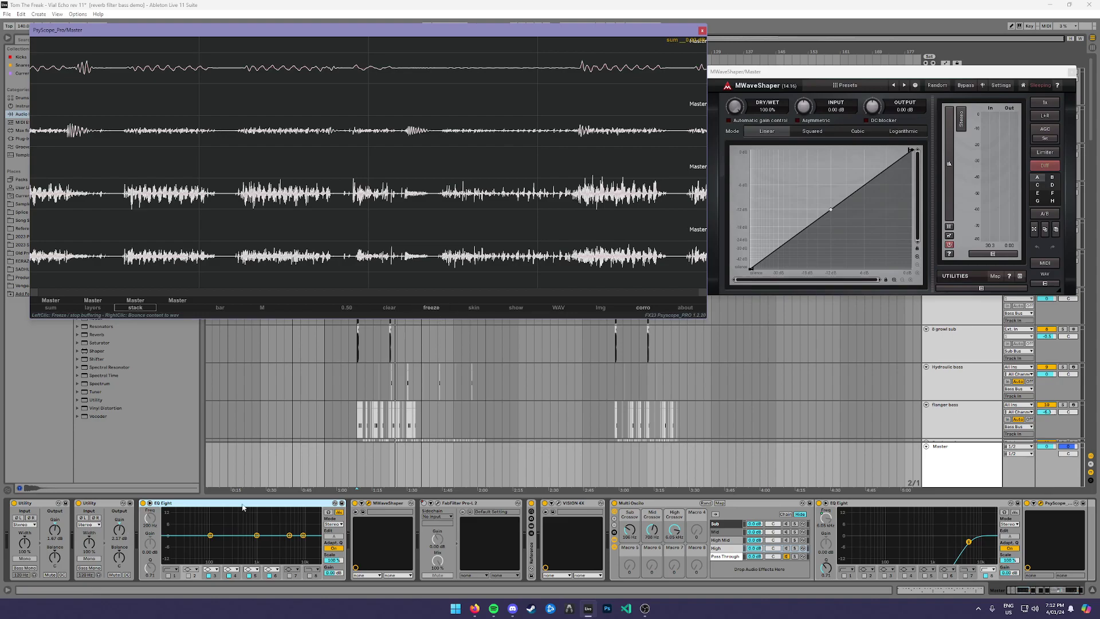
- Delete the second Utility from the Master's chain
{"action": "left_click", "coordinate": [110, 504]}
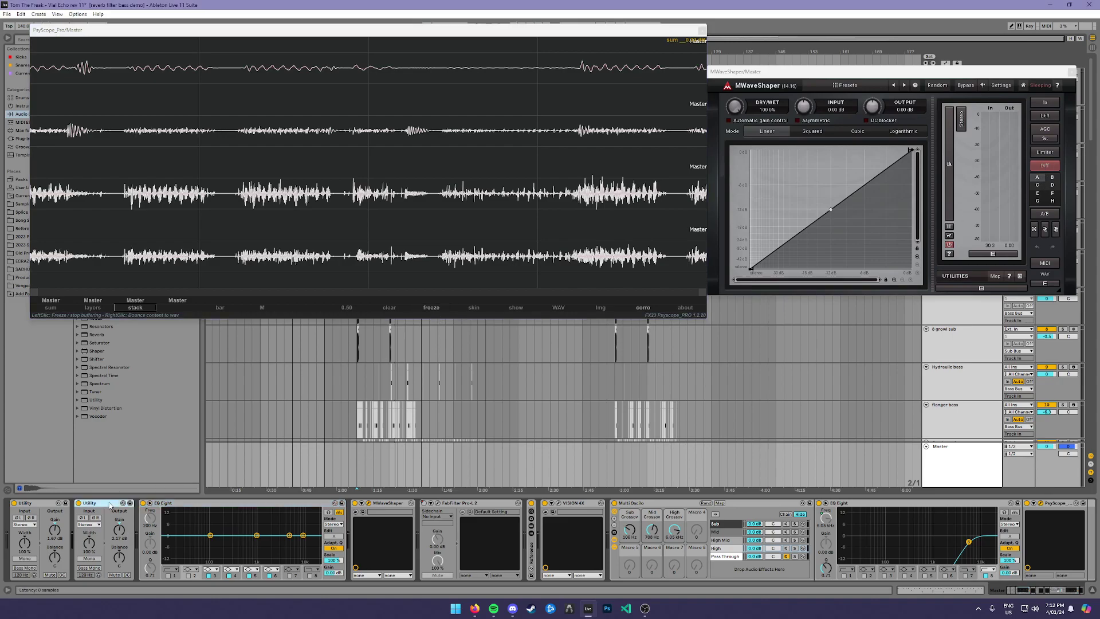
{"action": "key", "text": "Delete"}
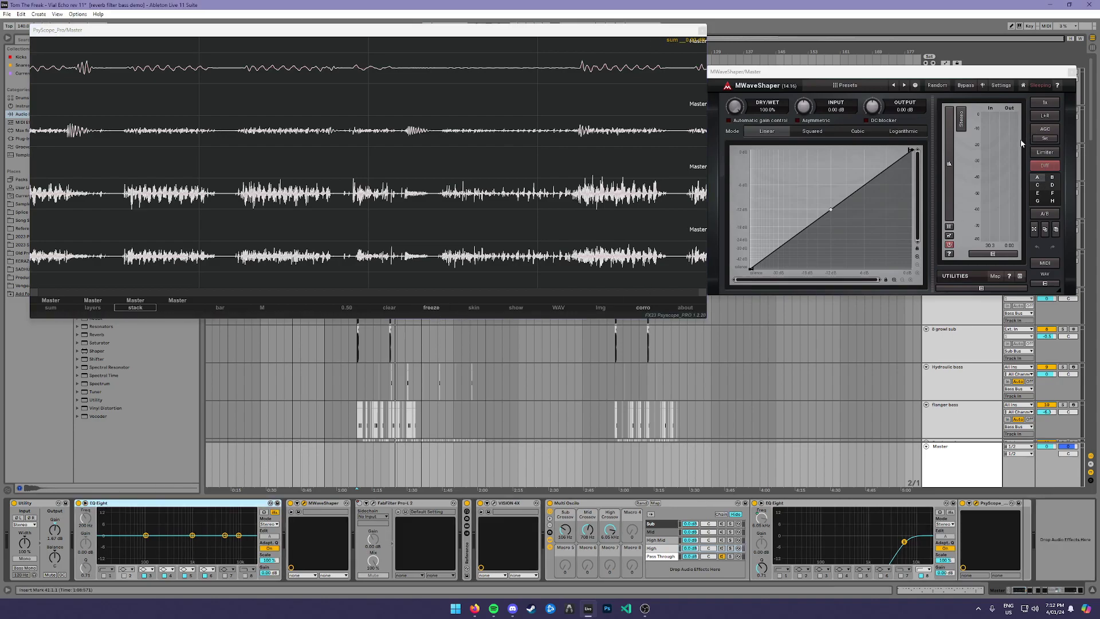
- Replay the first drop without the extra gain and examine the difference waveforms in PsyScope
{"action": "key", "text": "space"}
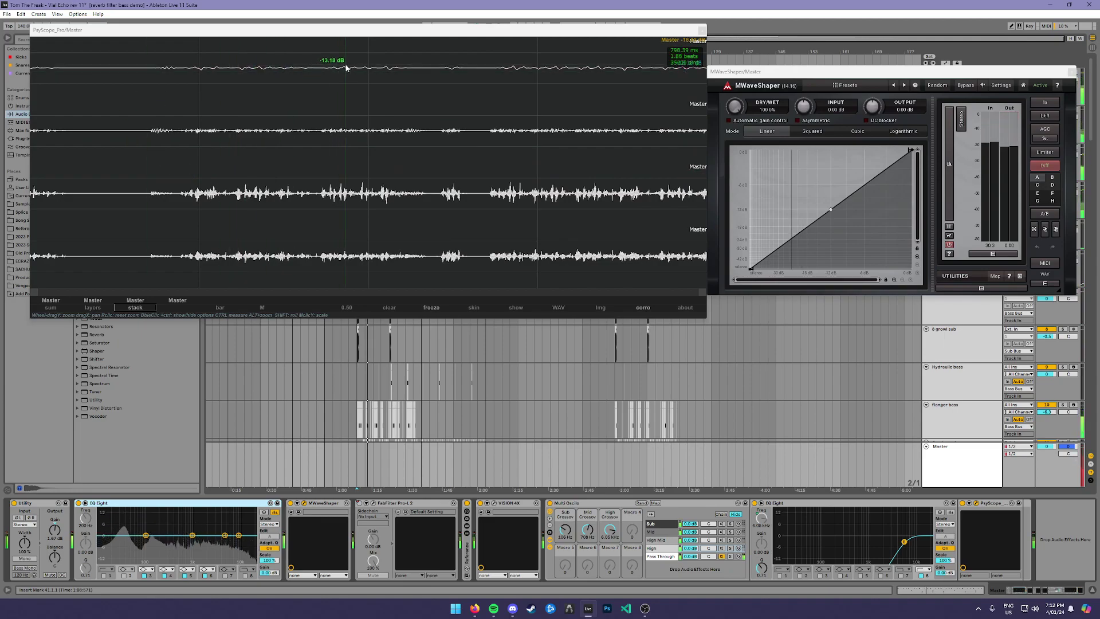
{"action": "key", "text": "space"}
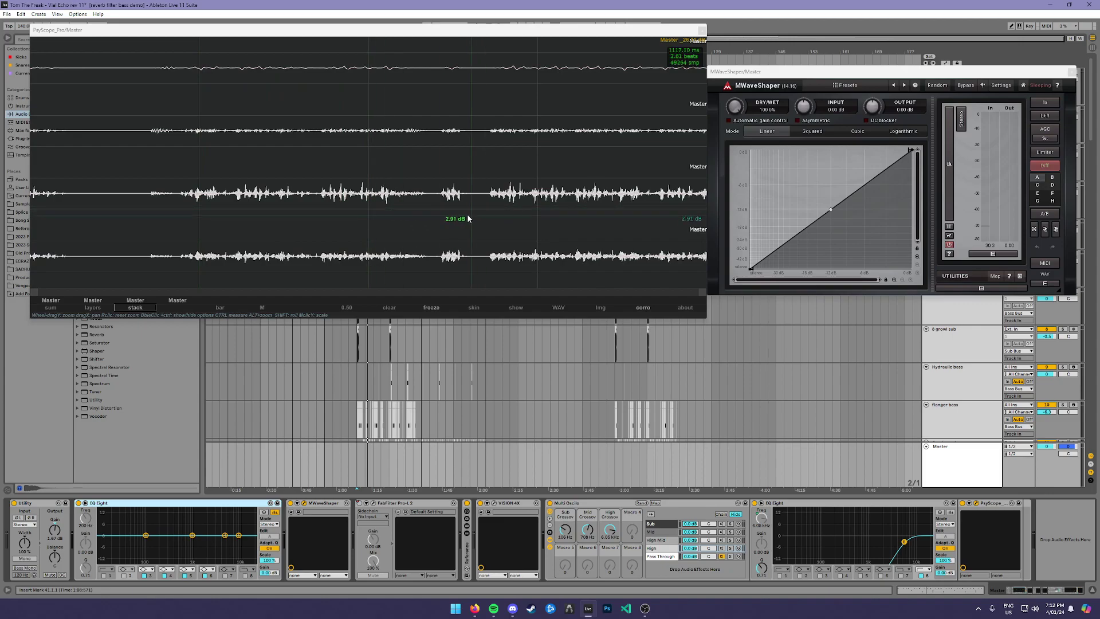
{"action": "scroll", "coordinate": [373, 220], "scroll_direction": "up", "scroll_amount": 2}
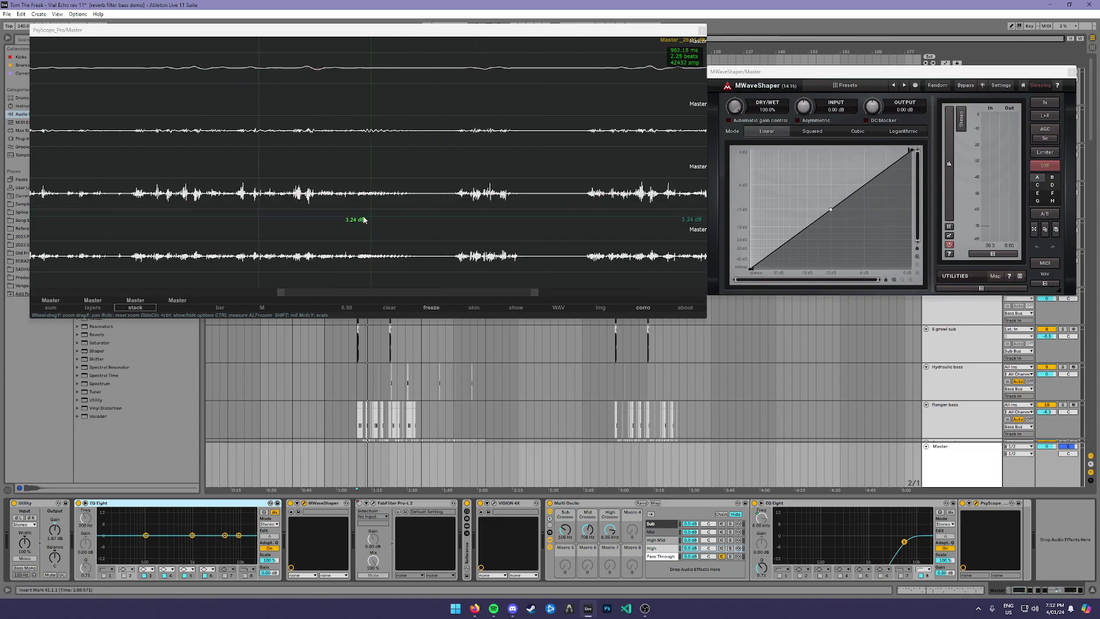
{"action": "left_click_drag", "start_coordinate": [320, 293], "coordinate": [290, 282]}
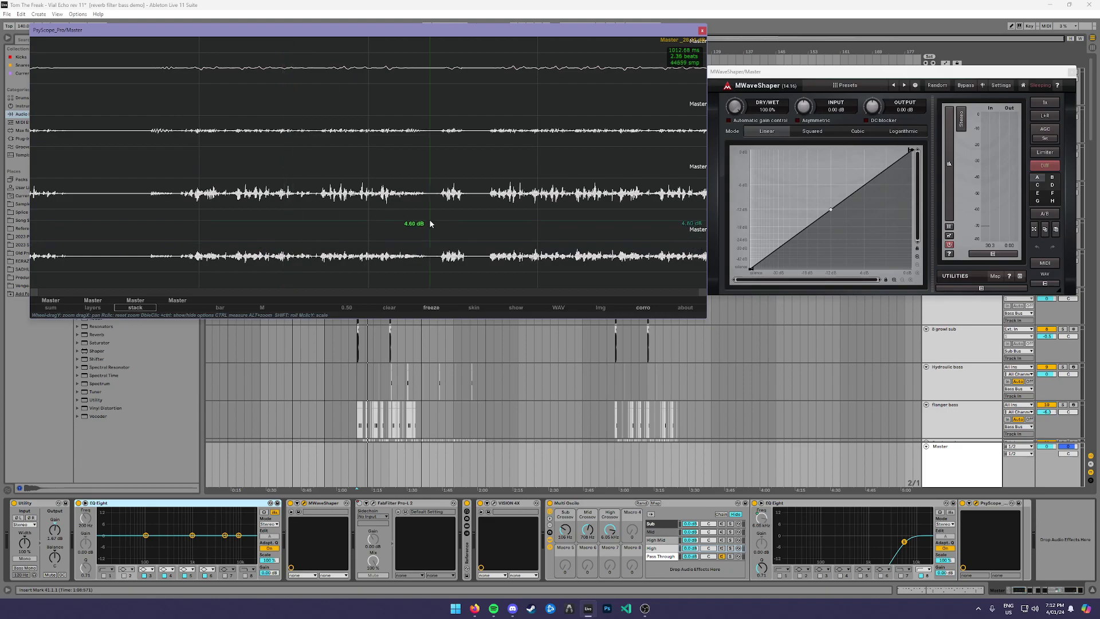
- Turn off Diff in MWaveShaper
{"action": "left_click", "coordinate": [1045, 166]}
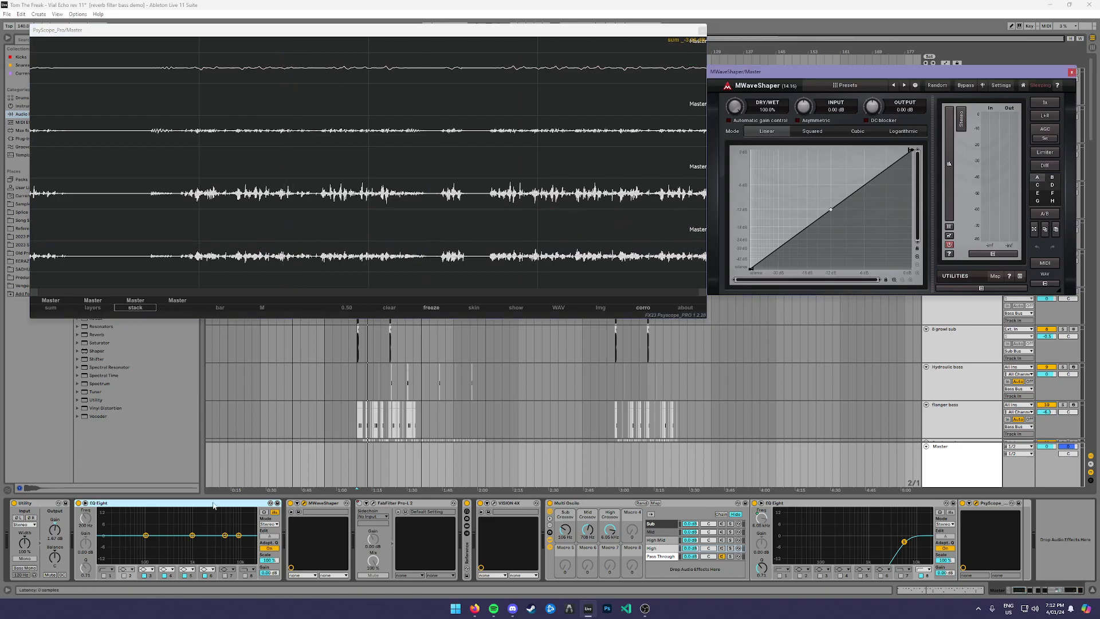
{"action": "left_click", "coordinate": [899, 528]}
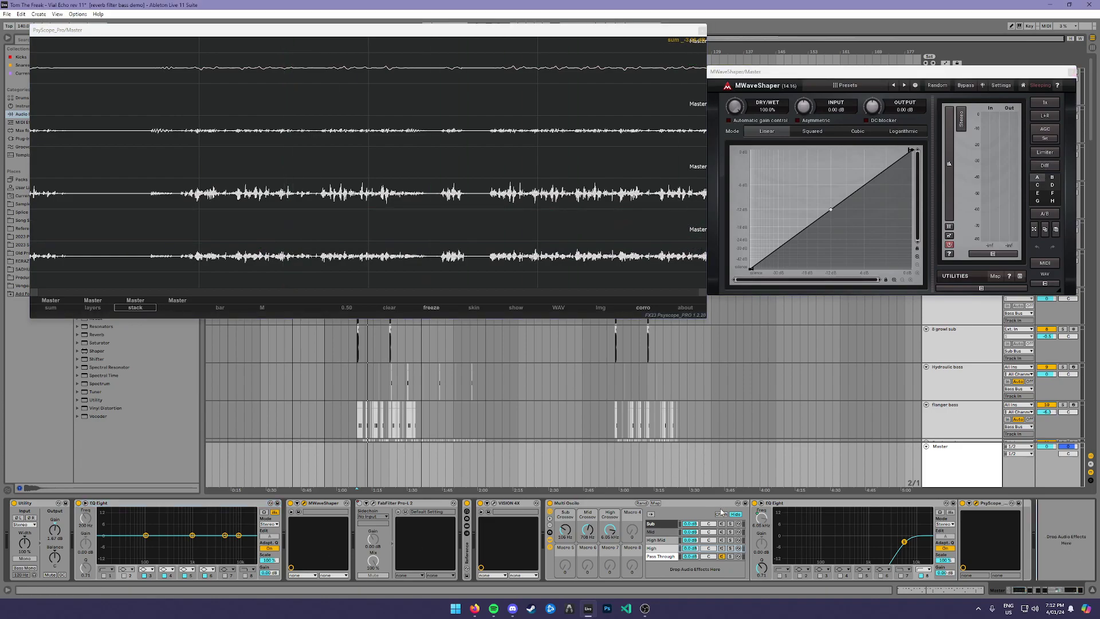